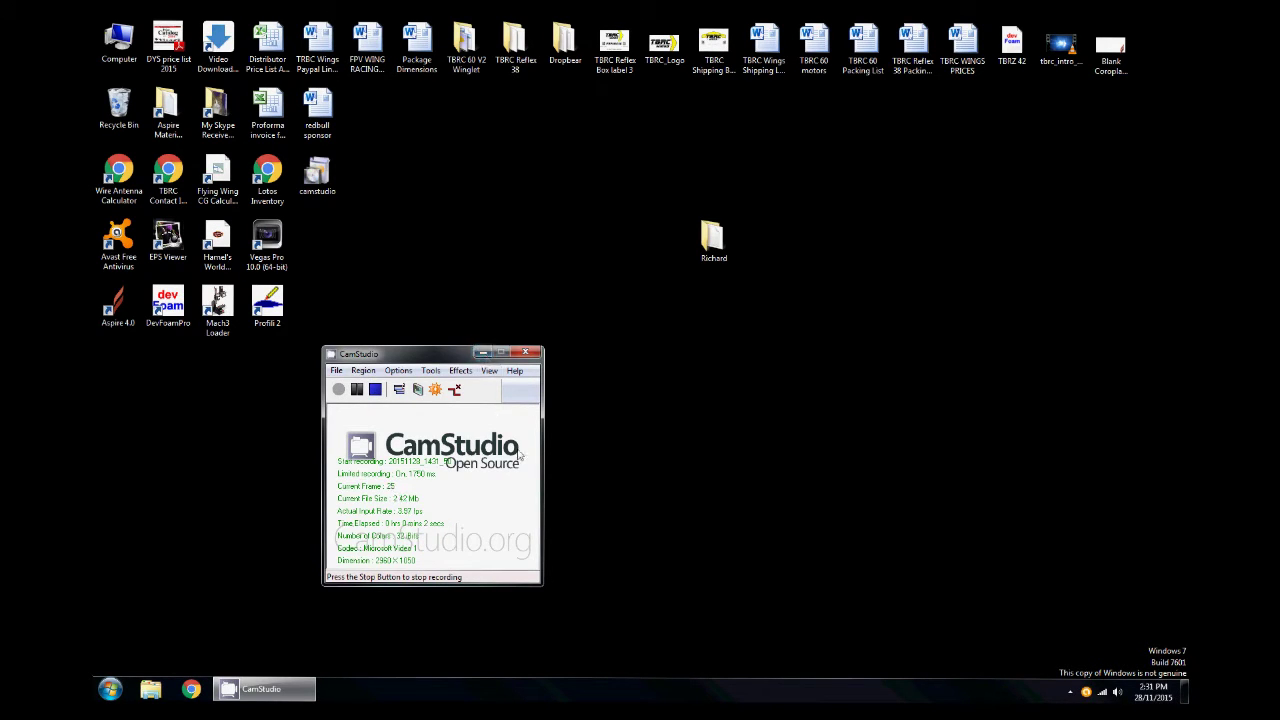
- Minimize CamStudio and open the desktop folder holding Airfoil_mid-r2.dwg
{"action": "left_click", "coordinate": [482, 353]}
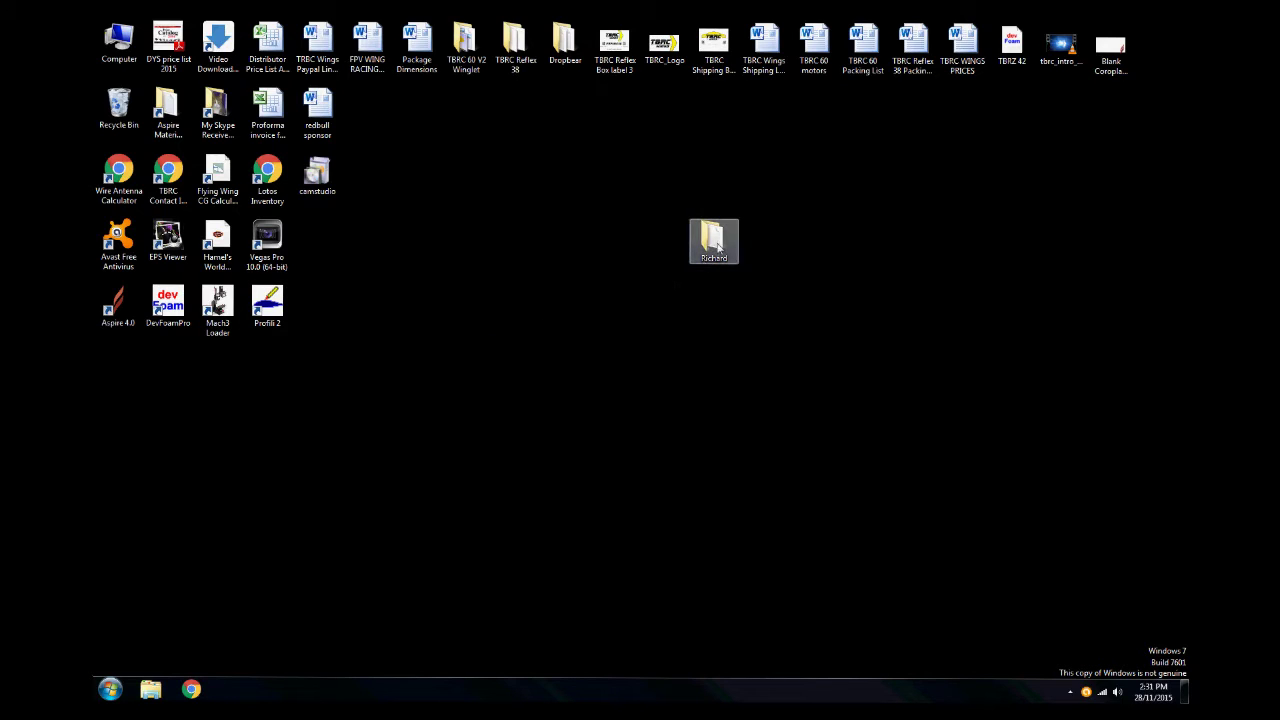
{"action": "mouse_move", "coordinate": [716, 240]}
{"action": "double_click", "coordinate": [712, 238]}
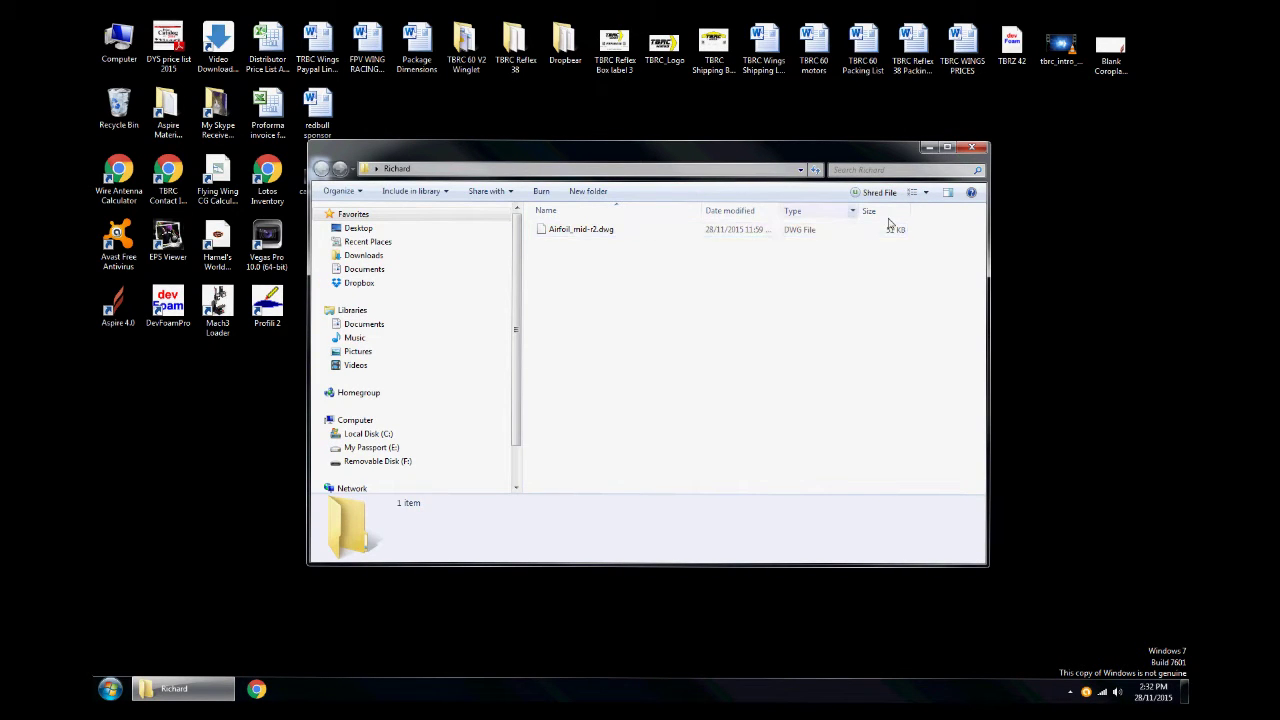
{"action": "left_click", "coordinate": [970, 150]}
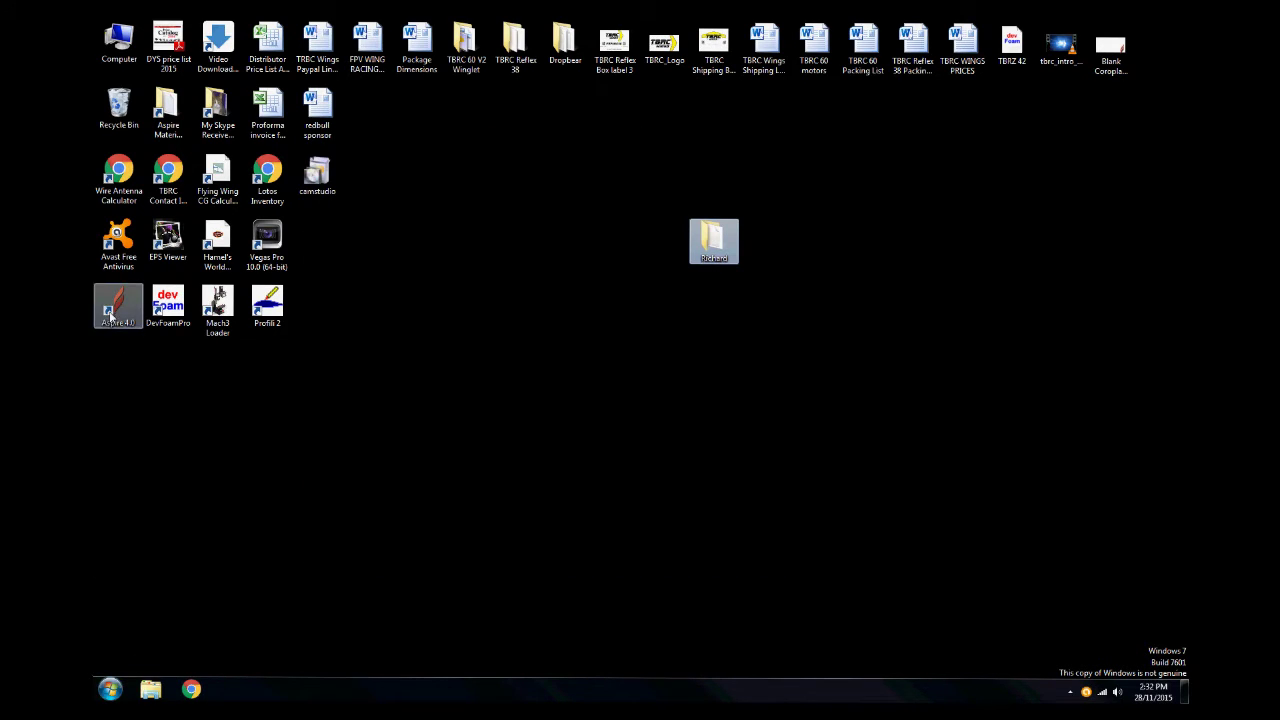
{"action": "double_click", "coordinate": [110, 315]}
- Open Airfoil_mid-r2.dwg in Aspire and accept its 273.285 × 42.887 mm, 1.5 mm job setup
{"action": "left_click", "coordinate": [679, 365]}
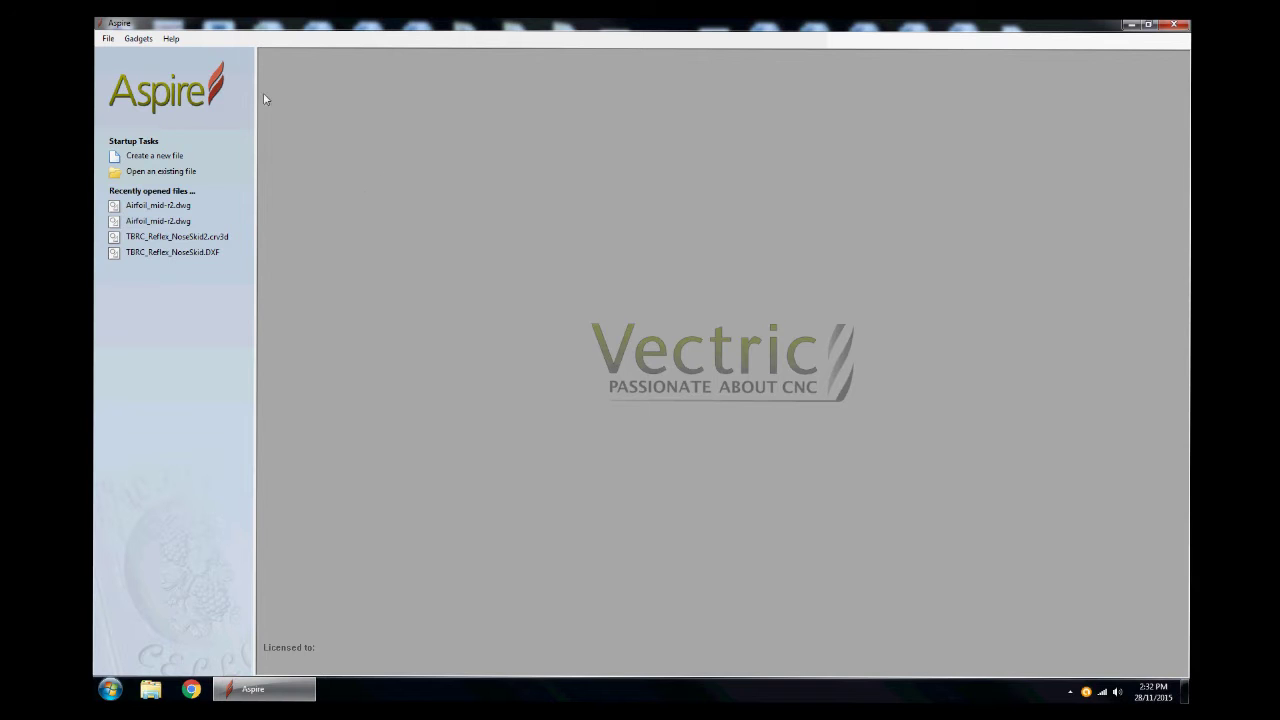
{"action": "left_click", "coordinate": [108, 38]}
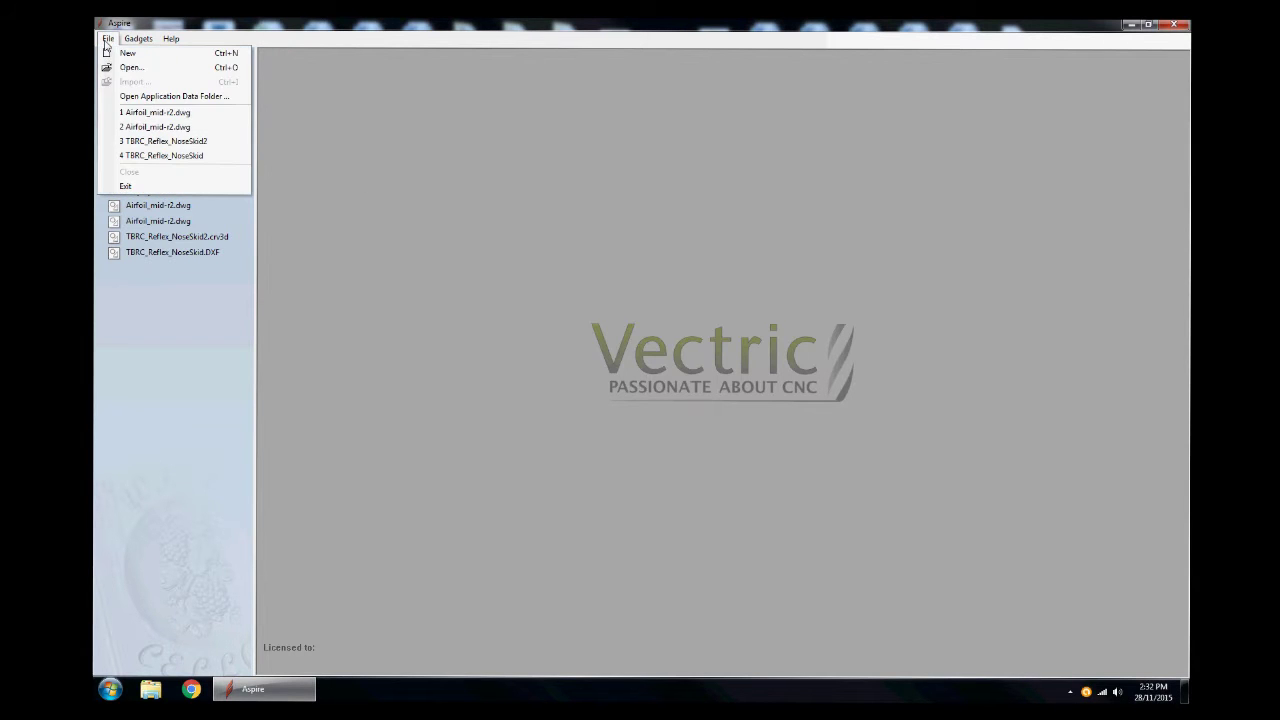
{"action": "left_click", "coordinate": [134, 70]}
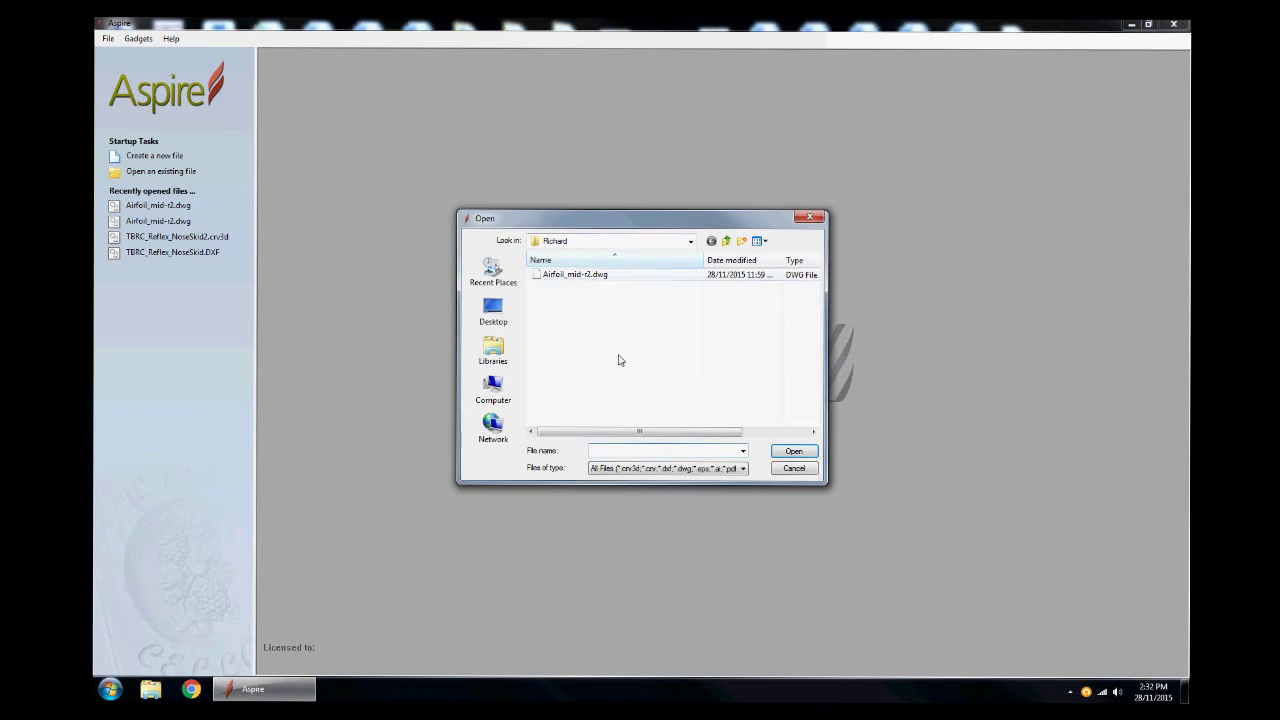
{"action": "left_click", "coordinate": [563, 280]}
{"action": "double_click", "coordinate": [563, 280]}
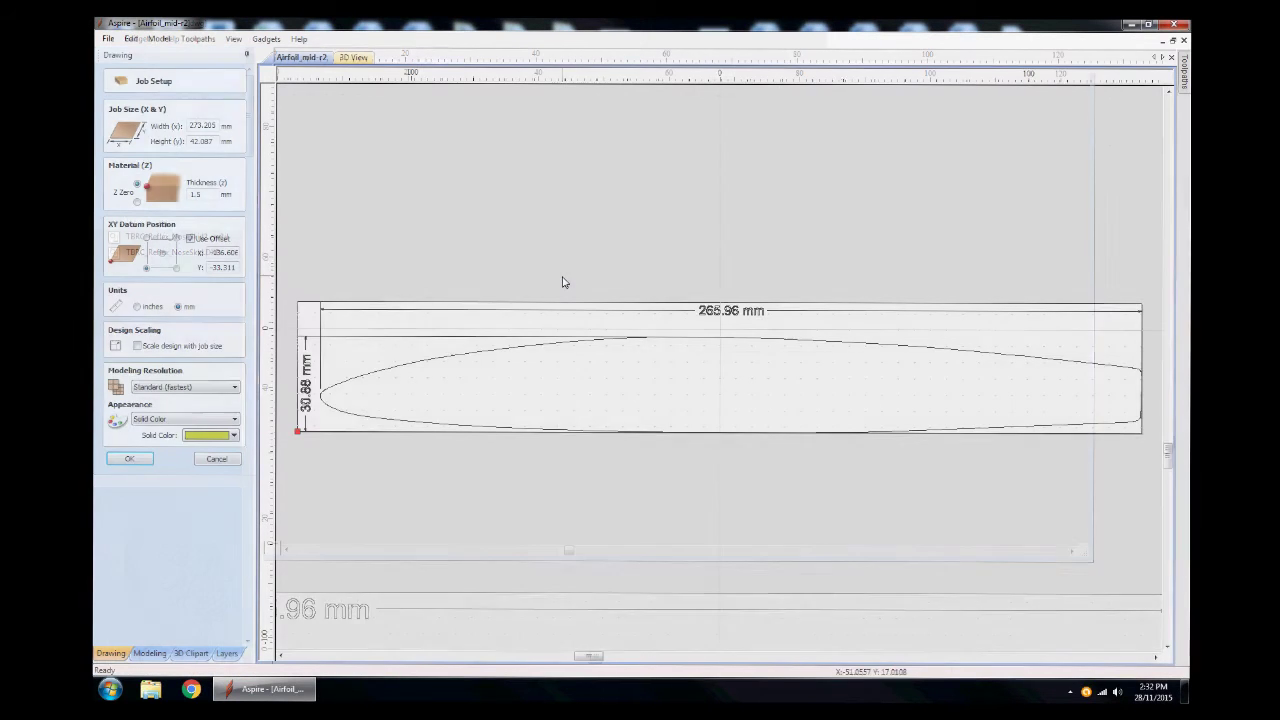
{"action": "left_click", "coordinate": [130, 459]}
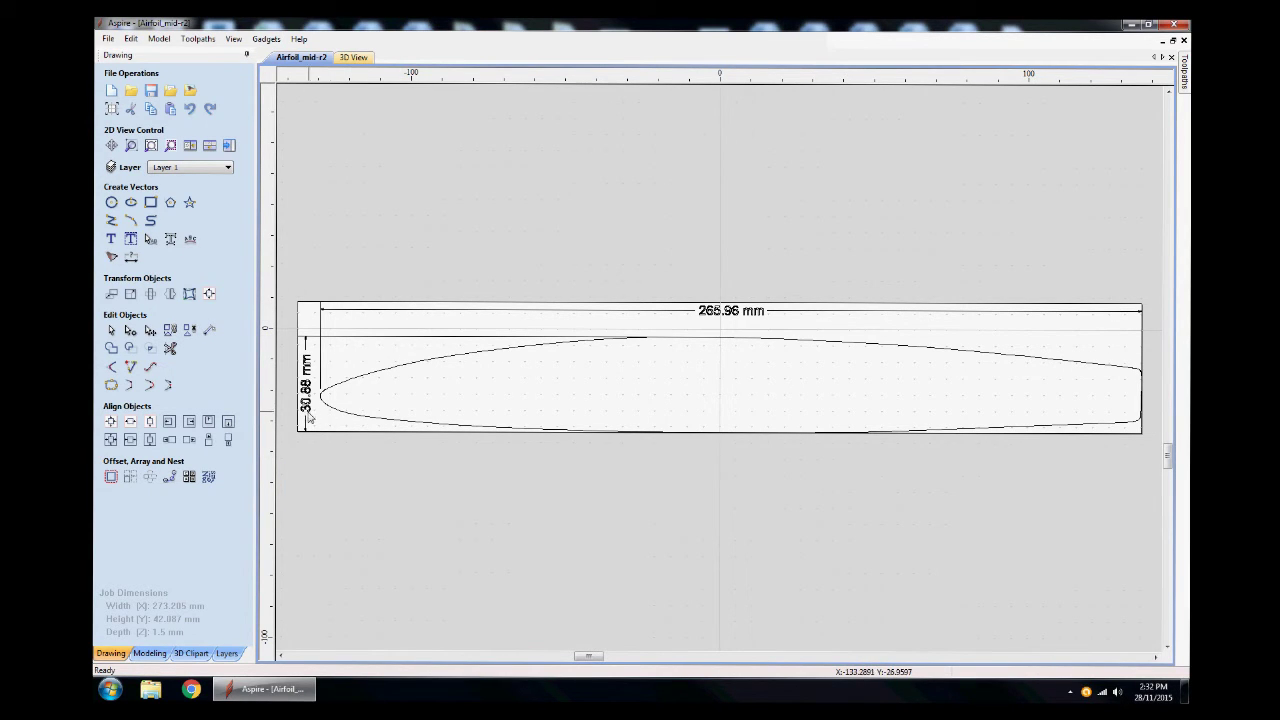
- Measure the airfoil's chord (265.96 mm) and thickness (30.68 mm), then select the outline
{"action": "left_click", "coordinate": [209, 330]}
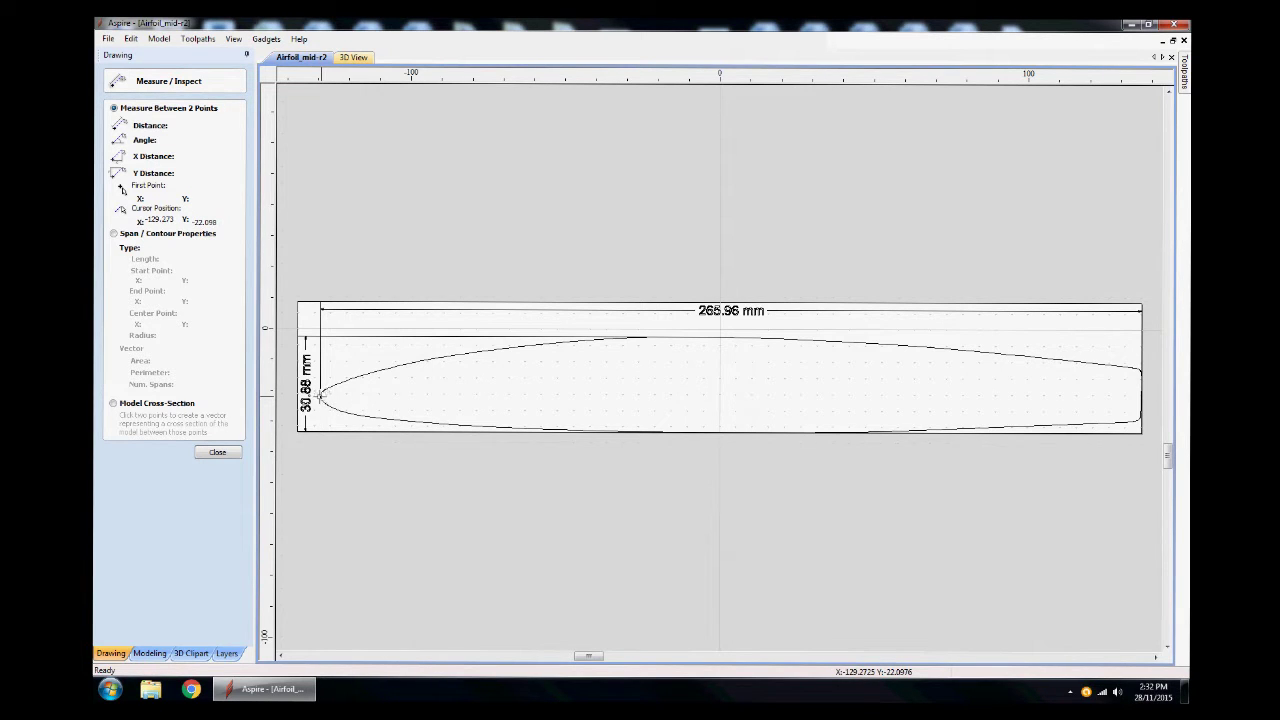
{"action": "left_click", "coordinate": [318, 397]}
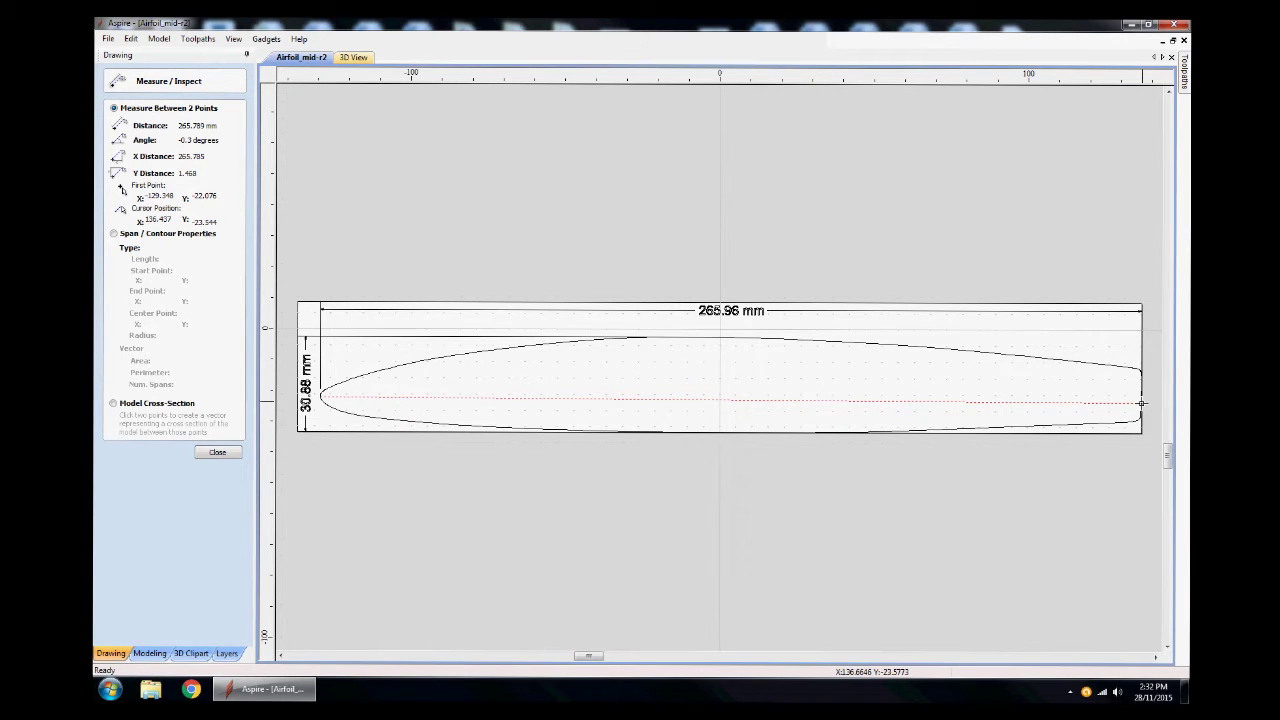
{"action": "key", "text": "Escape"}
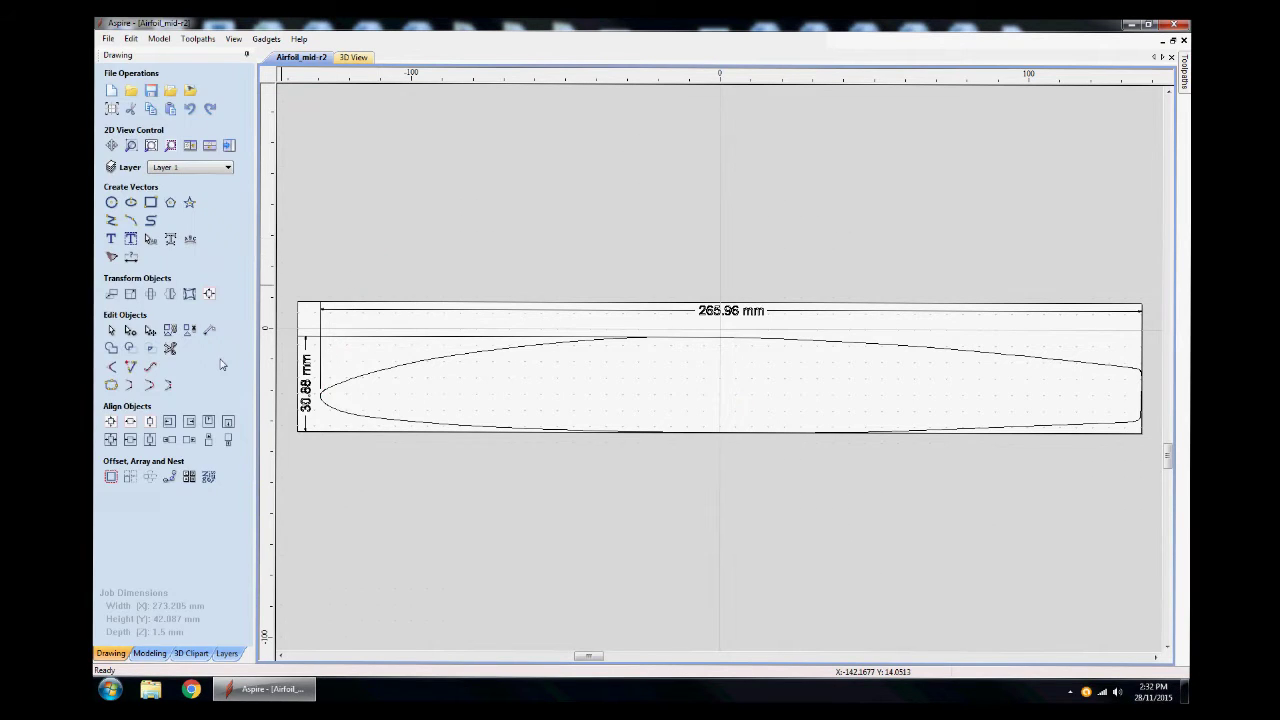
{"action": "left_click", "coordinate": [209, 330]}
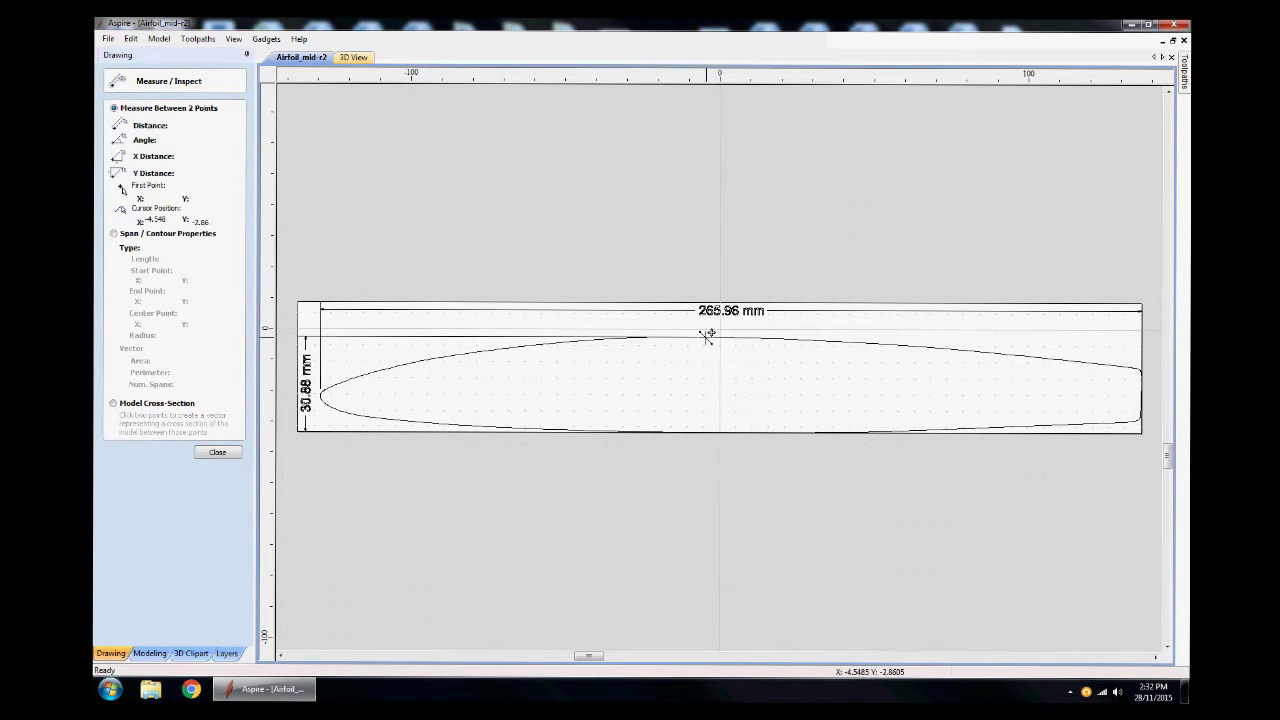
{"action": "left_click_drag", "start_coordinate": [707, 336], "coordinate": [710, 430]}
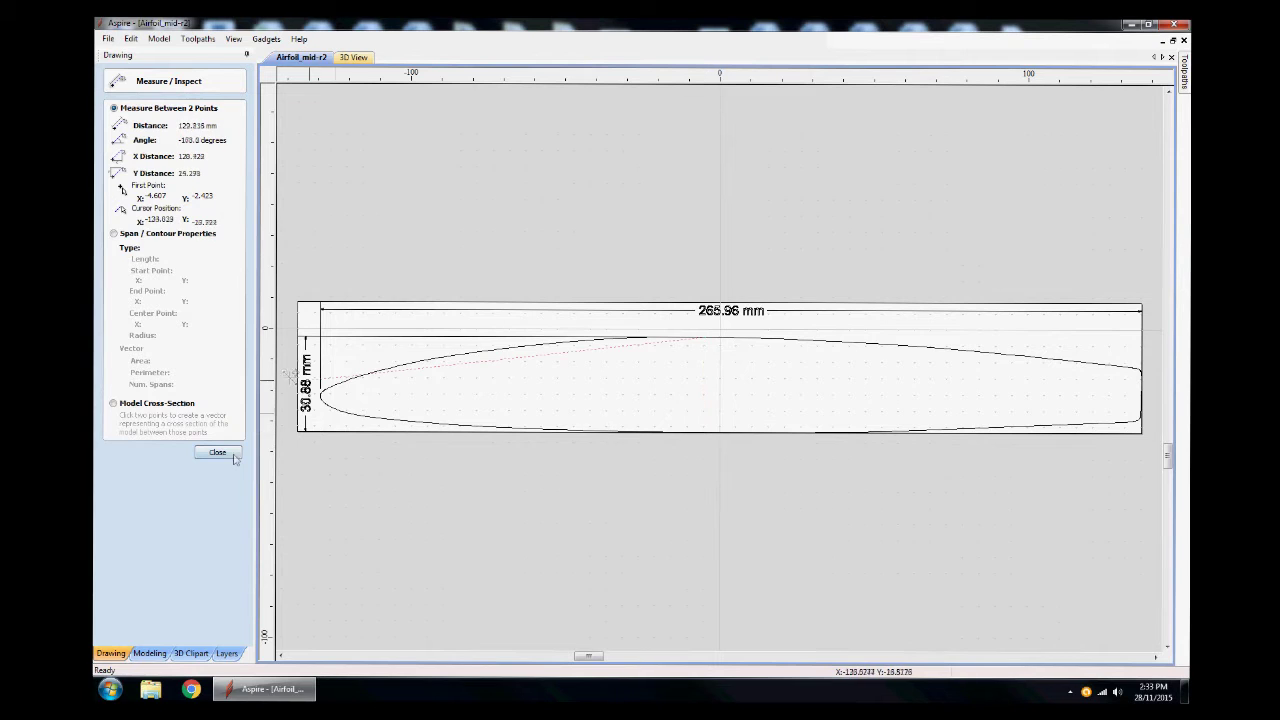
{"action": "left_click", "coordinate": [217, 452]}
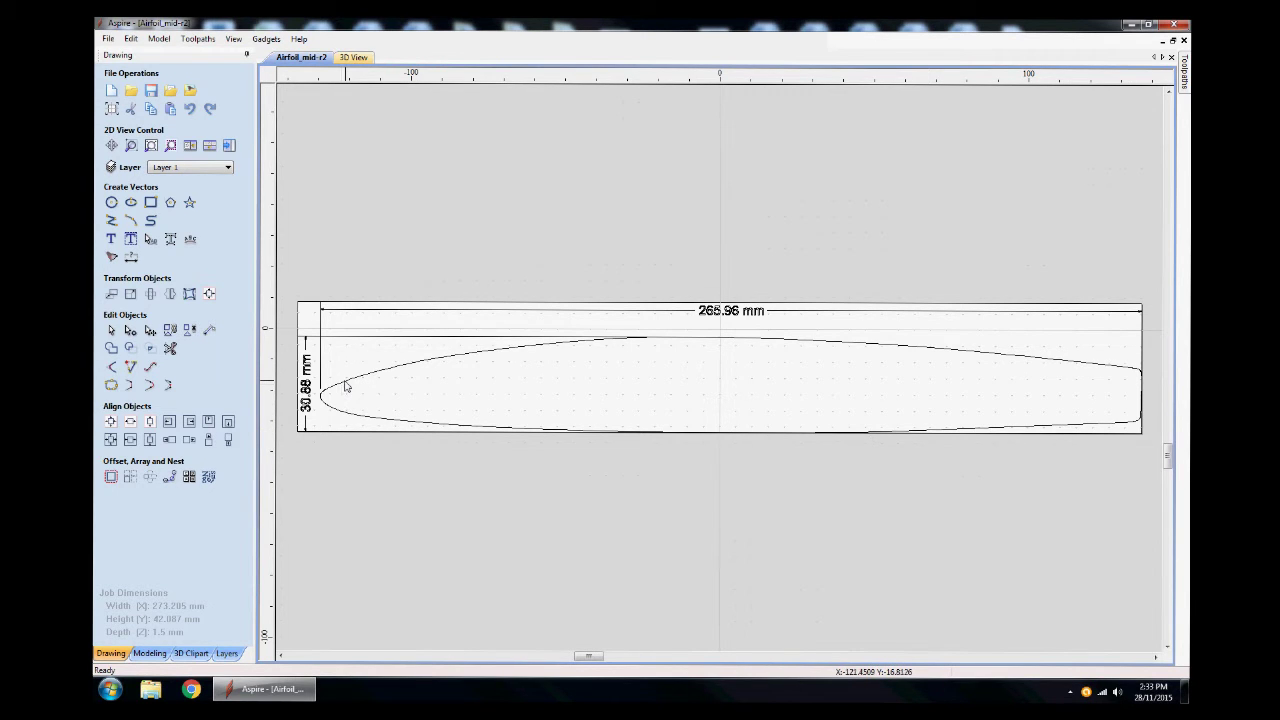
{"action": "left_click", "coordinate": [345, 386]}
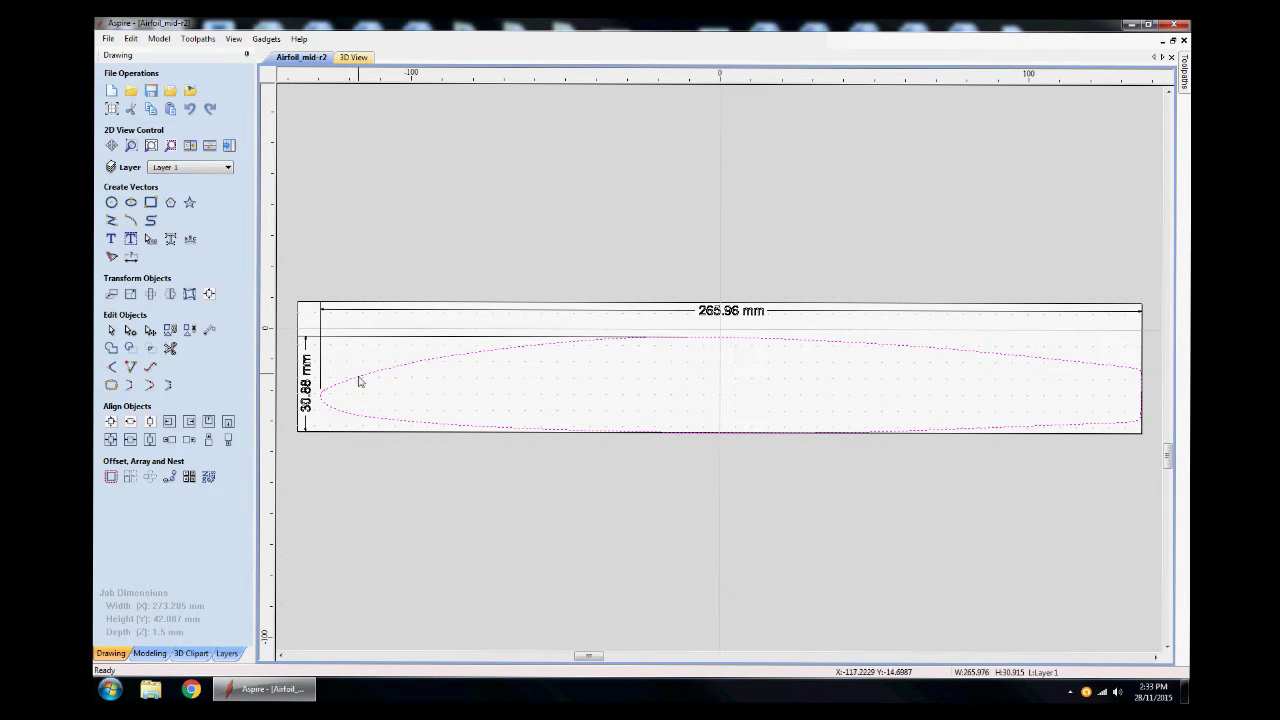
- Copy the airfoil outline and close the drawing without saving
{"action": "right_click", "coordinate": [359, 382]}
{"action": "left_click", "coordinate": [368, 94]}
{"action": "left_click", "coordinate": [1184, 40]}
{"action": "left_click", "coordinate": [640, 395]}
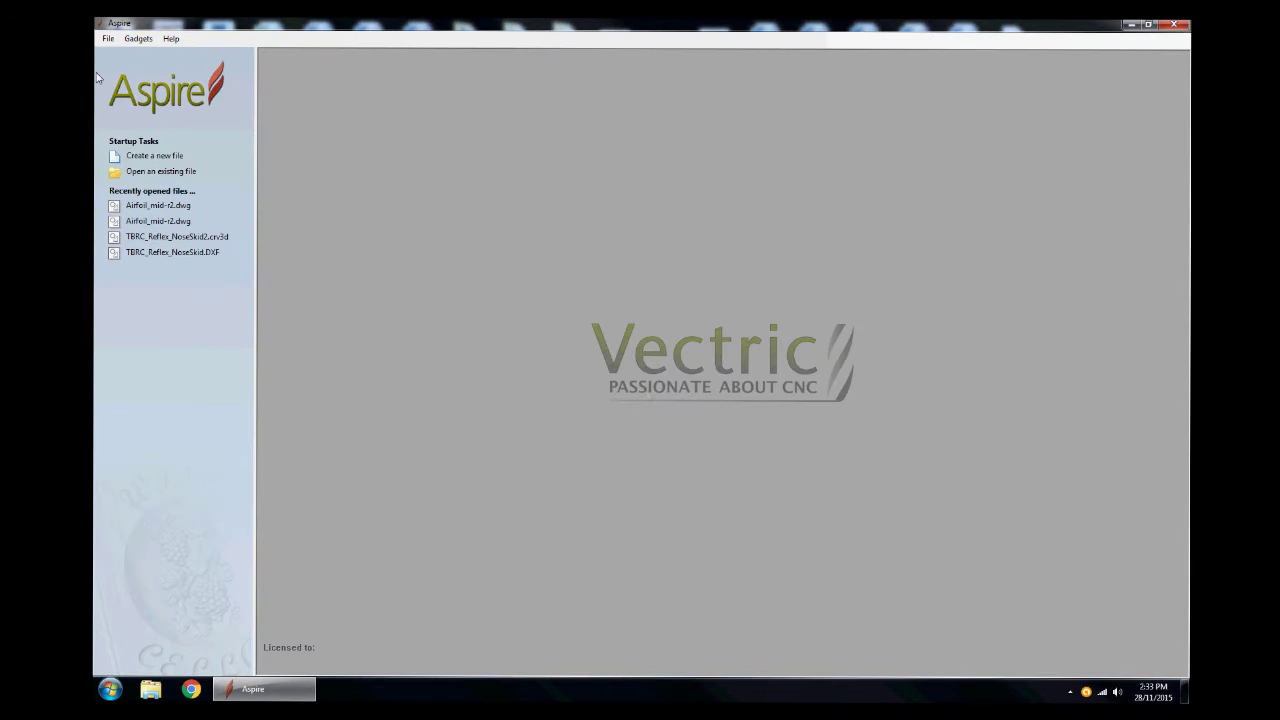
- Start a new blank job with Ctrl+N
{"action": "left_click", "coordinate": [108, 38]}
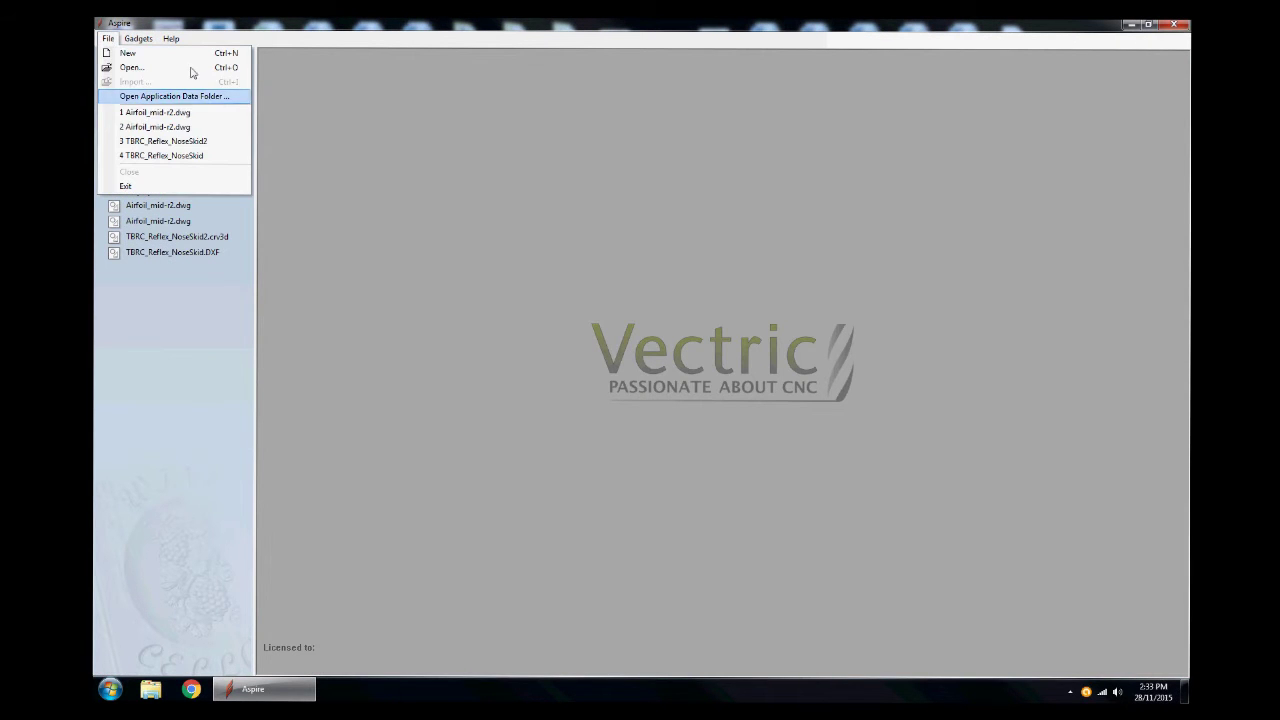
{"action": "key", "text": "Escape"}
{"action": "key", "text": "ctrl+n"}
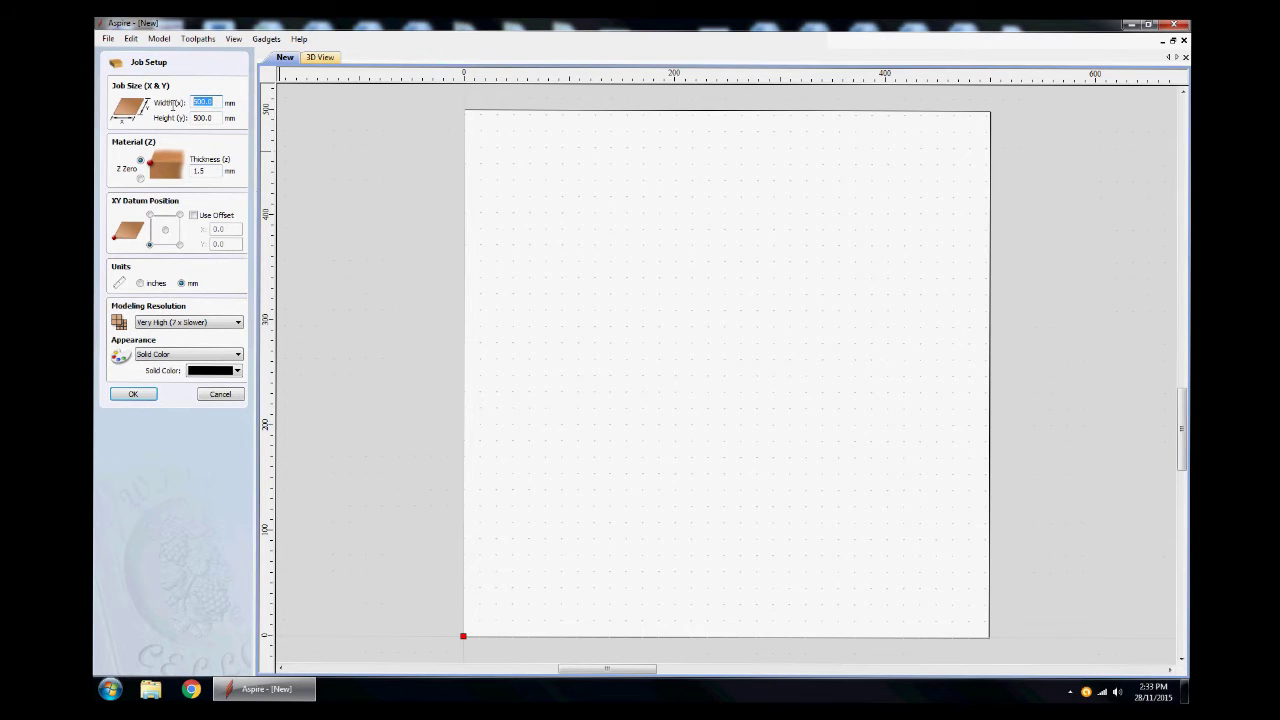
- Set the new job's width to 300 mm and height to 40 mm
{"action": "type", "text": "300"}
{"action": "key", "text": "Tab"}
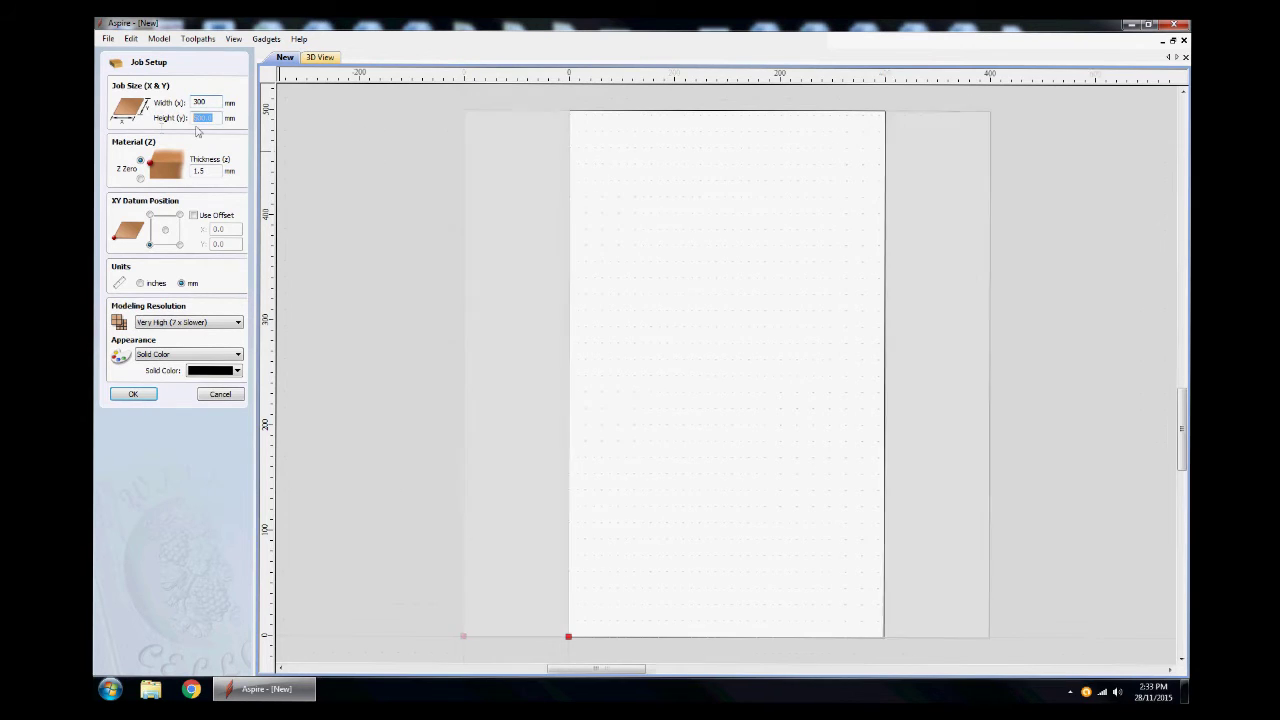
{"action": "type", "text": "40"}
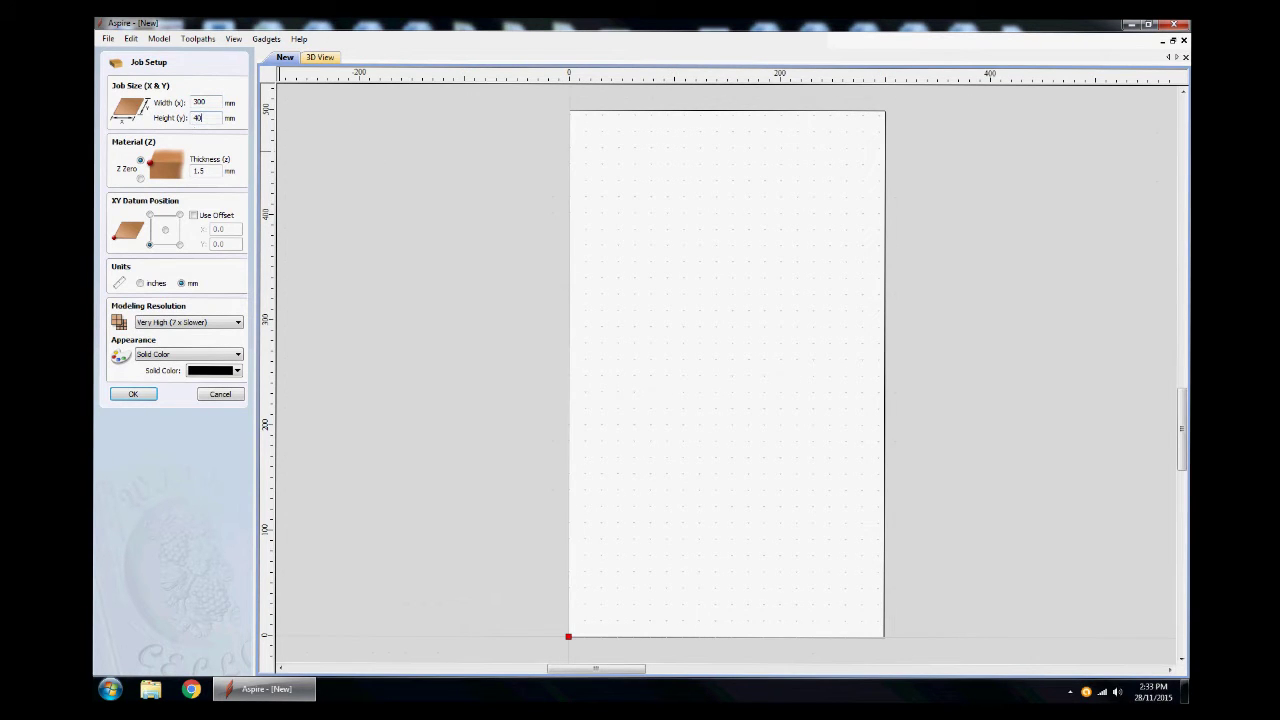
{"action": "left_click", "coordinate": [134, 394]}
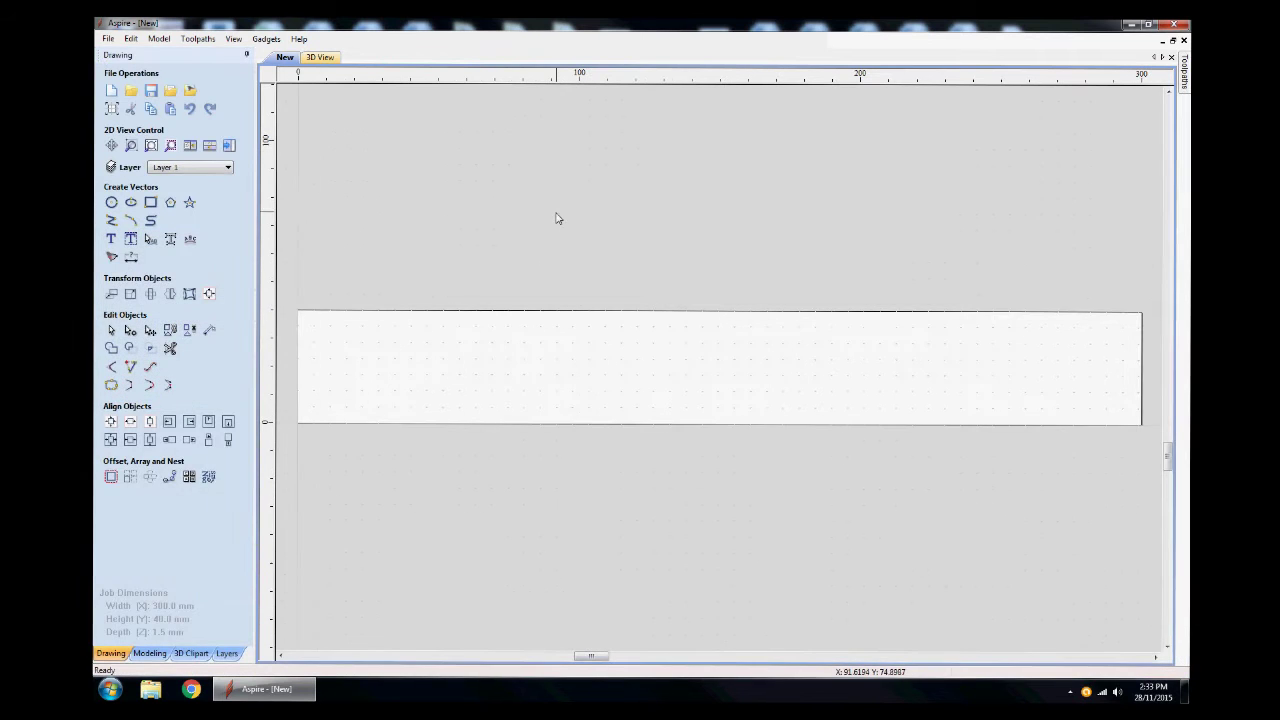
- Paste the copied airfoil outline and pan so both it and the job are visible
{"action": "left_click", "coordinate": [130, 39]}
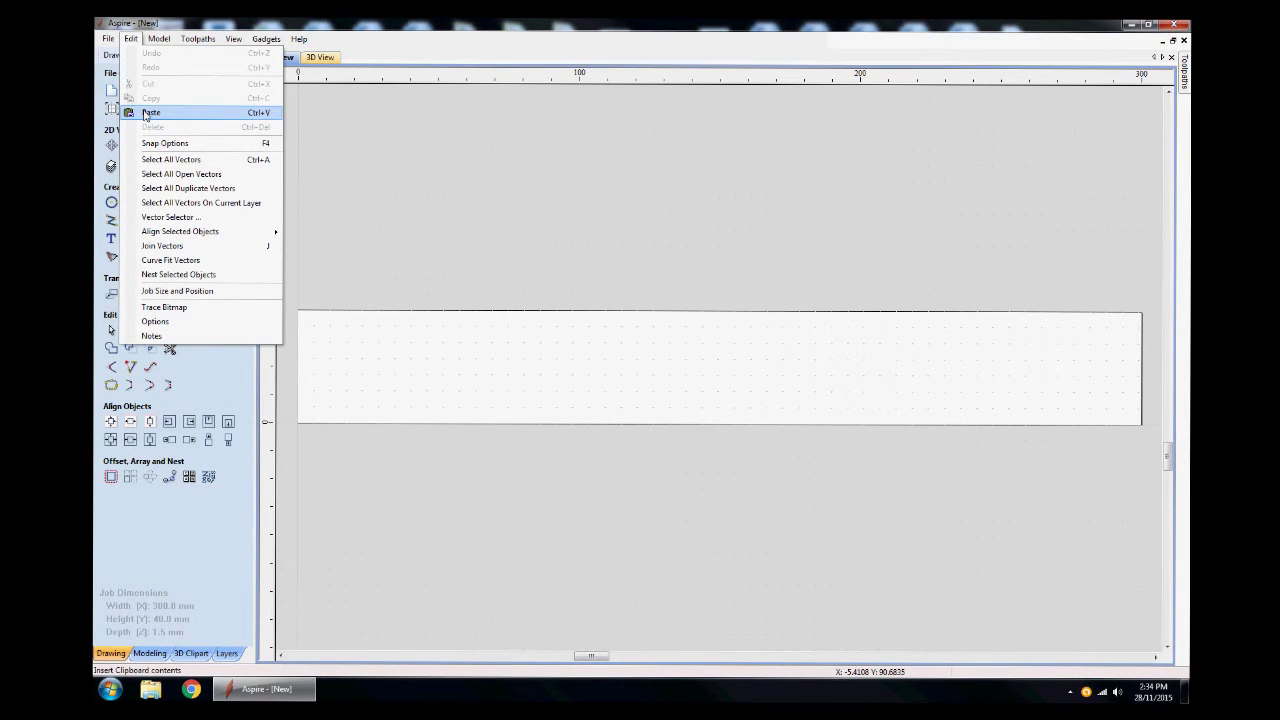
{"action": "left_click", "coordinate": [147, 113]}
{"action": "scroll", "coordinate": [409, 297], "scroll_direction": "down", "scroll_amount": 2}
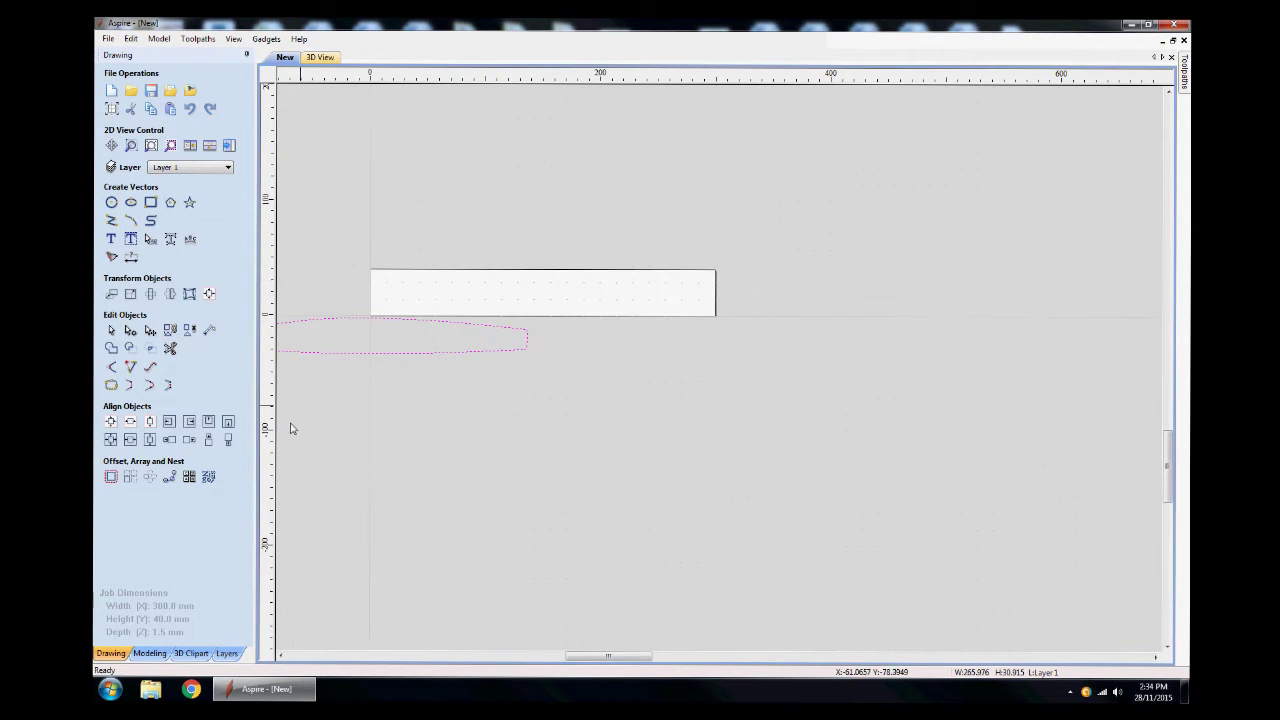
{"action": "middle_click_drag", "start_coordinate": [290, 428], "coordinate": [336, 425]}
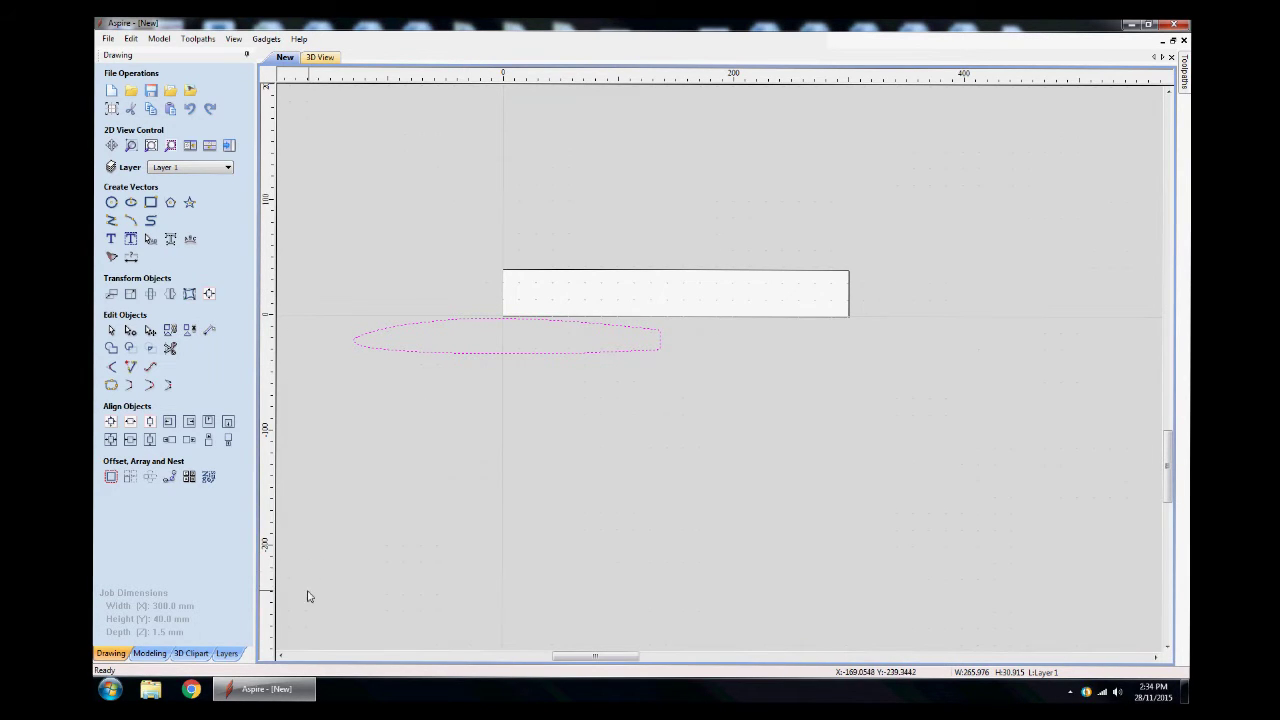
{"action": "mouse_move", "coordinate": [264, 689]}
{"action": "left_click", "coordinate": [170, 293]}
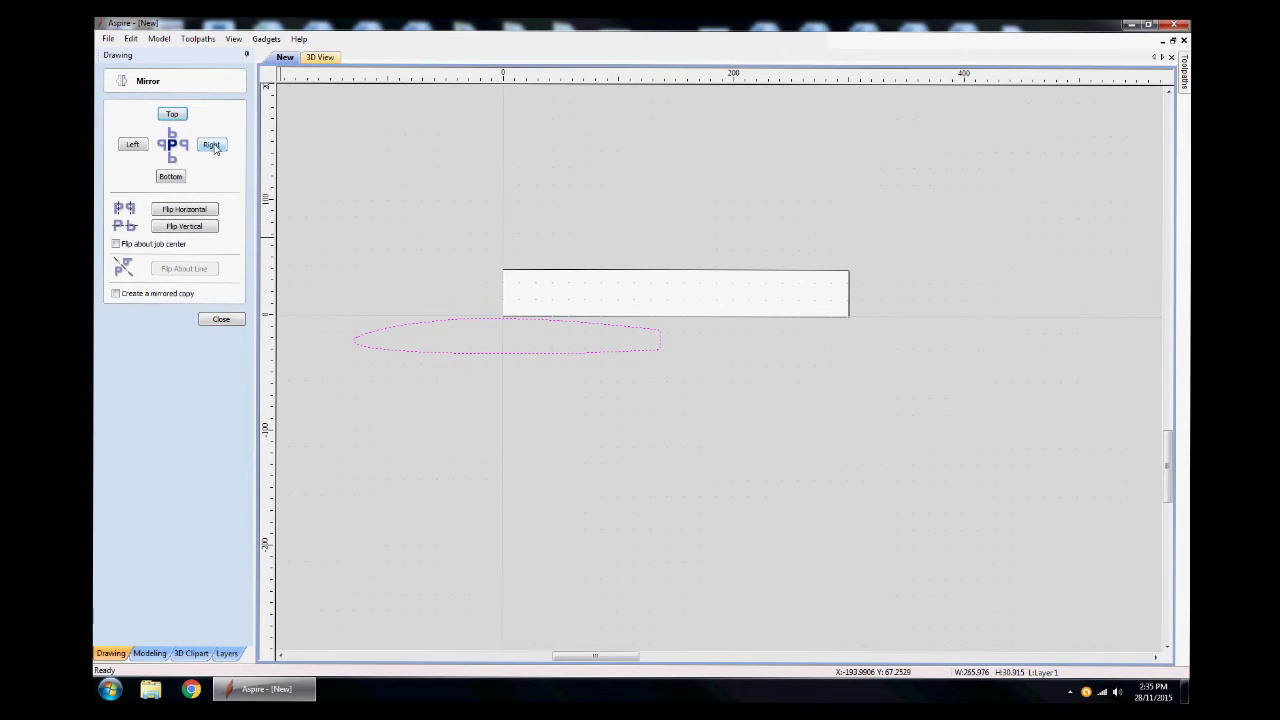
- Mirror the airfoil outline to the right, then select it
{"action": "left_click", "coordinate": [212, 145]}
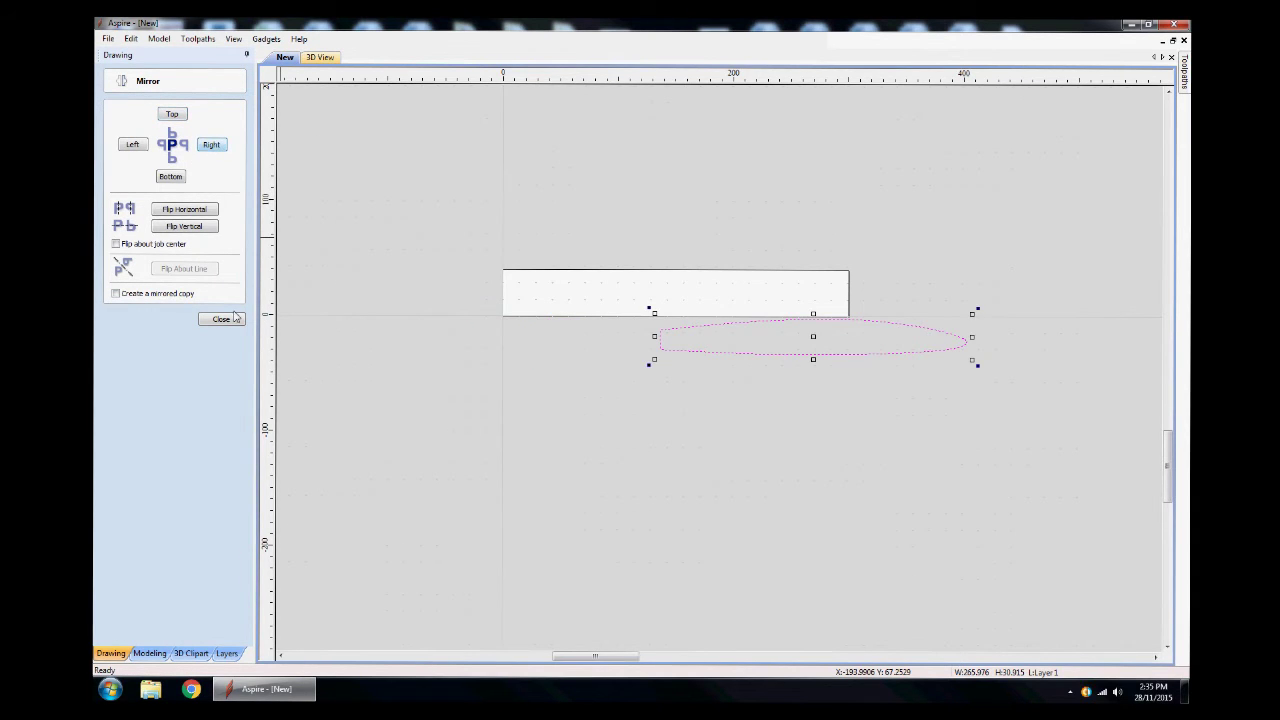
{"action": "left_click", "coordinate": [234, 318]}
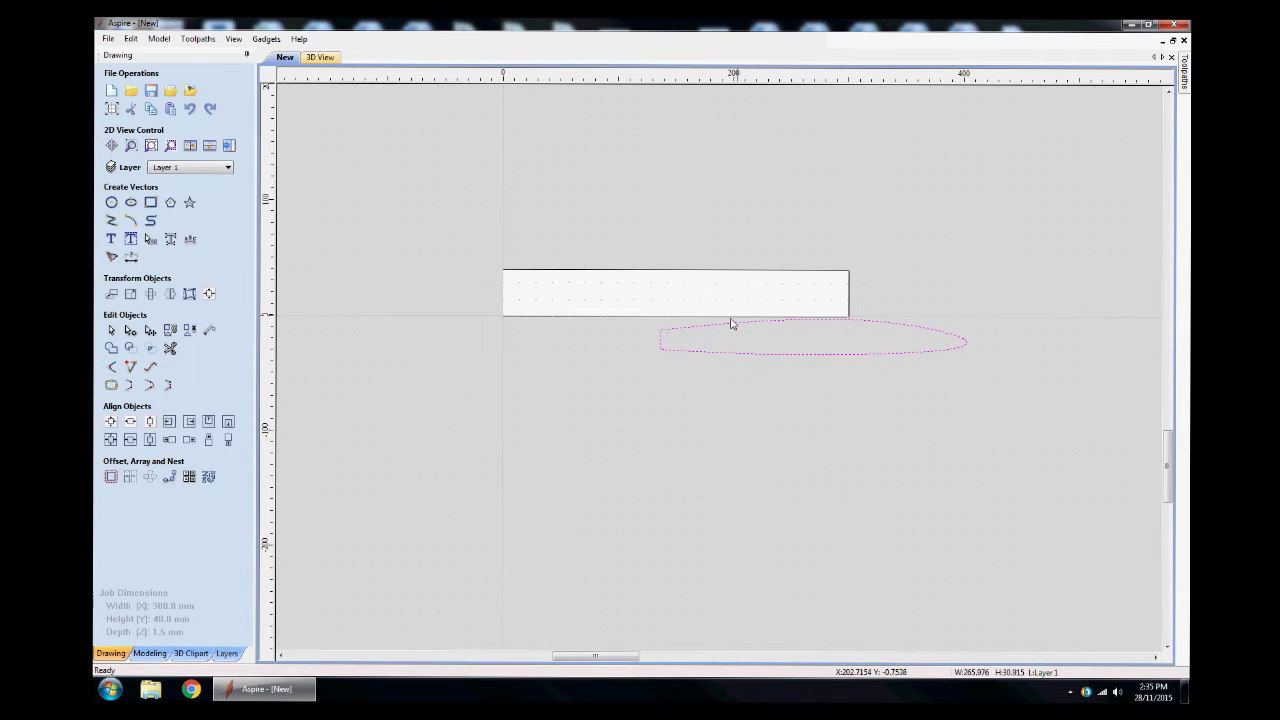
{"action": "left_click", "coordinate": [730, 321]}
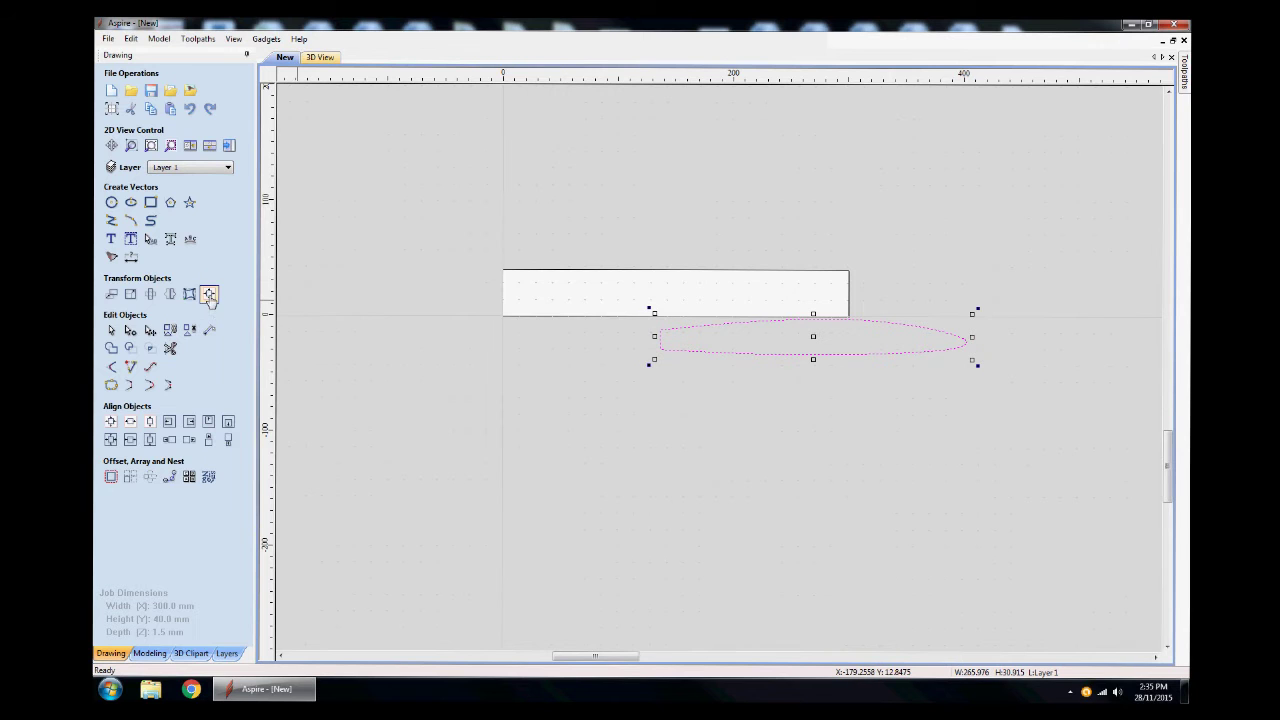
- Align the airfoil outline to the material centre, then select all vectors
{"action": "left_click", "coordinate": [209, 294]}
{"action": "left_click", "coordinate": [173, 126]}
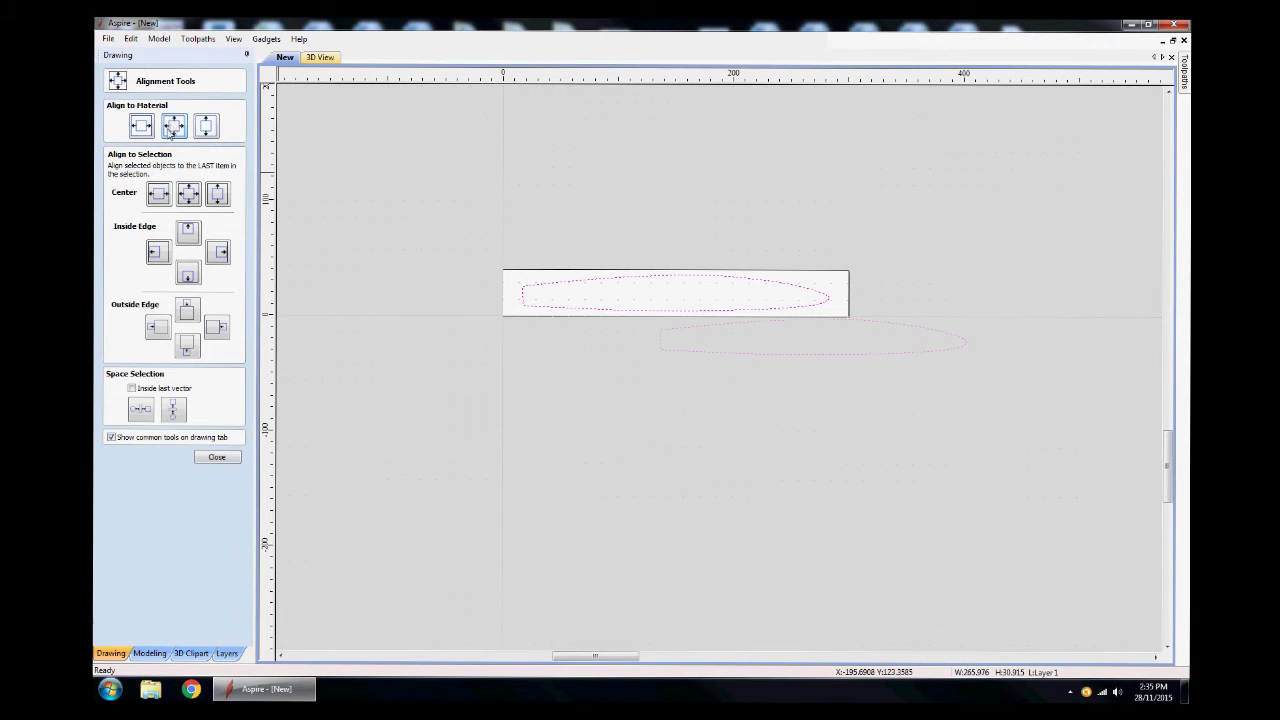
{"action": "left_click", "coordinate": [216, 458]}
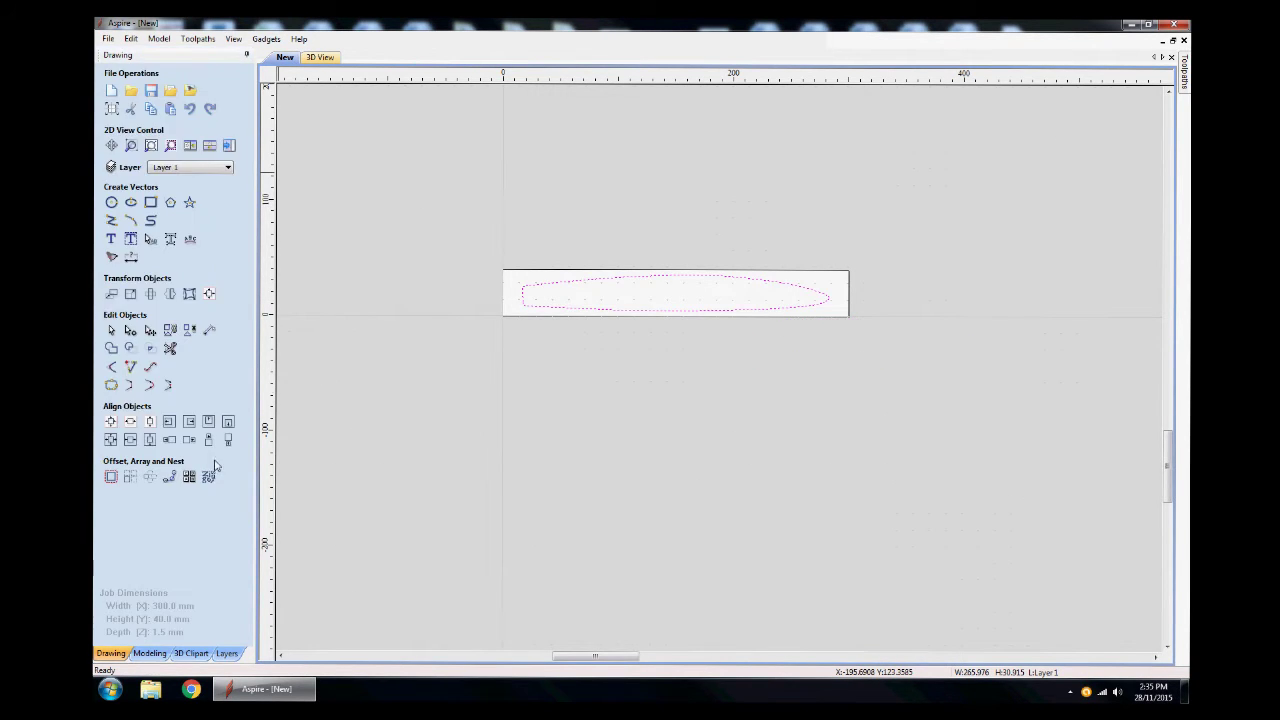
{"action": "left_click", "coordinate": [612, 398]}
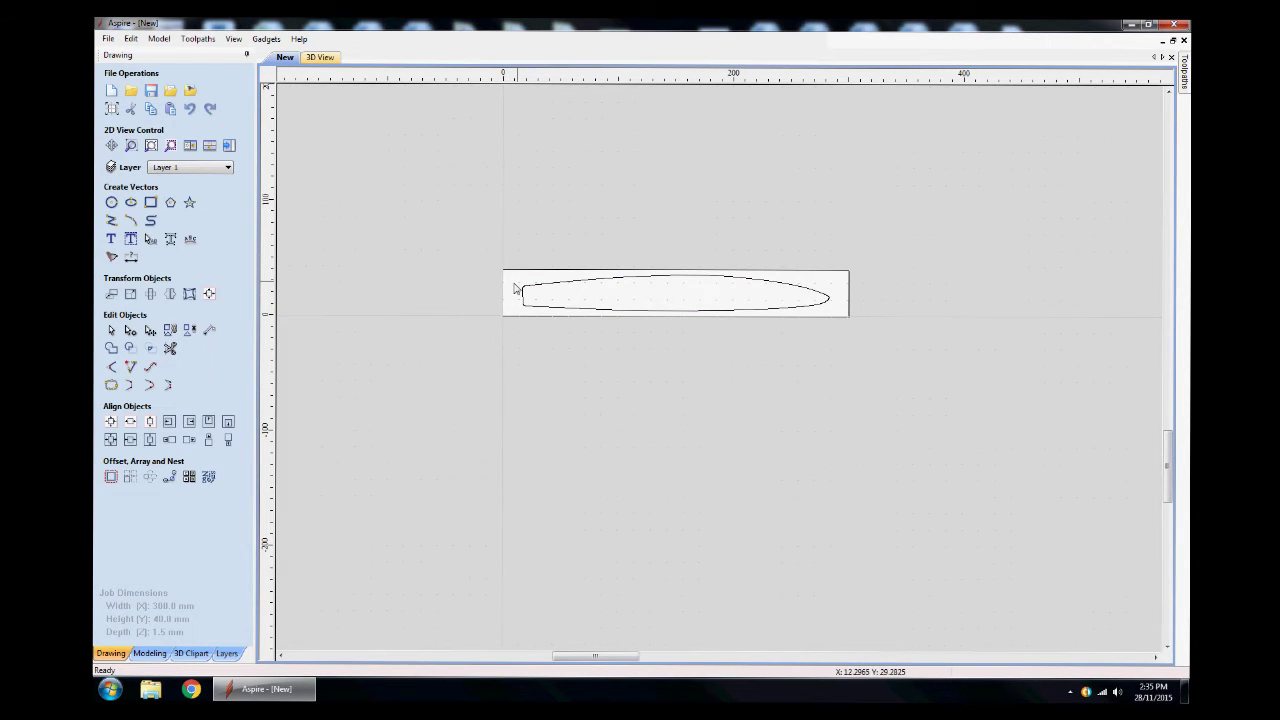
{"action": "scroll", "coordinate": [815, 290], "scroll_direction": "up", "scroll_amount": 4}
{"action": "scroll", "coordinate": [545, 345], "scroll_direction": "down", "scroll_amount": 2}
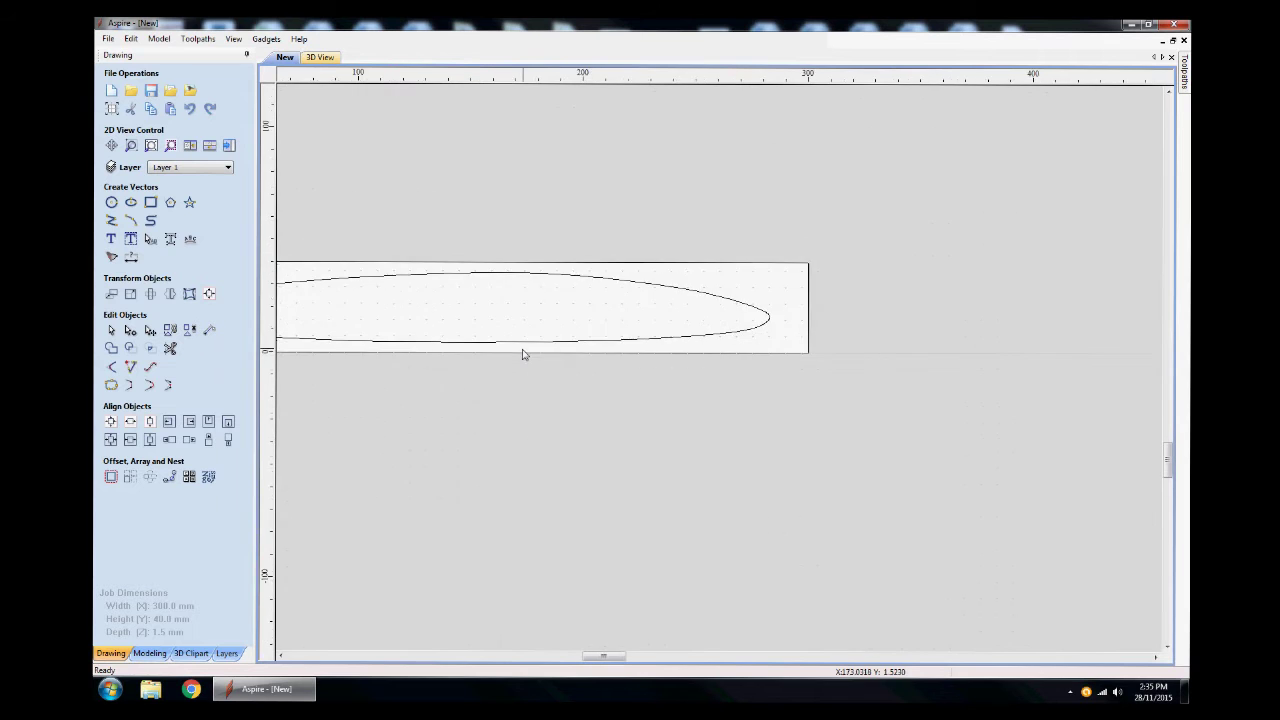
{"action": "left_click", "coordinate": [282, 656]}
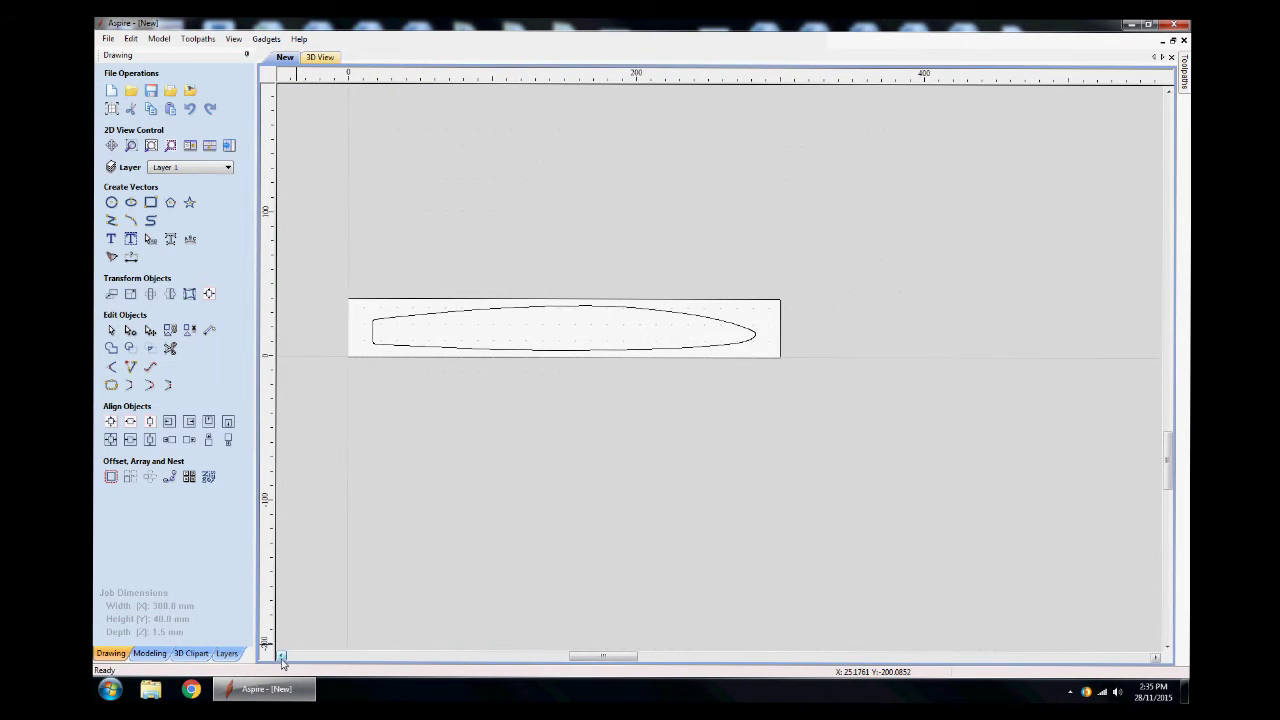
{"action": "left_click", "coordinate": [282, 656]}
{"action": "scroll", "coordinate": [396, 302], "scroll_direction": "up", "scroll_amount": 1}
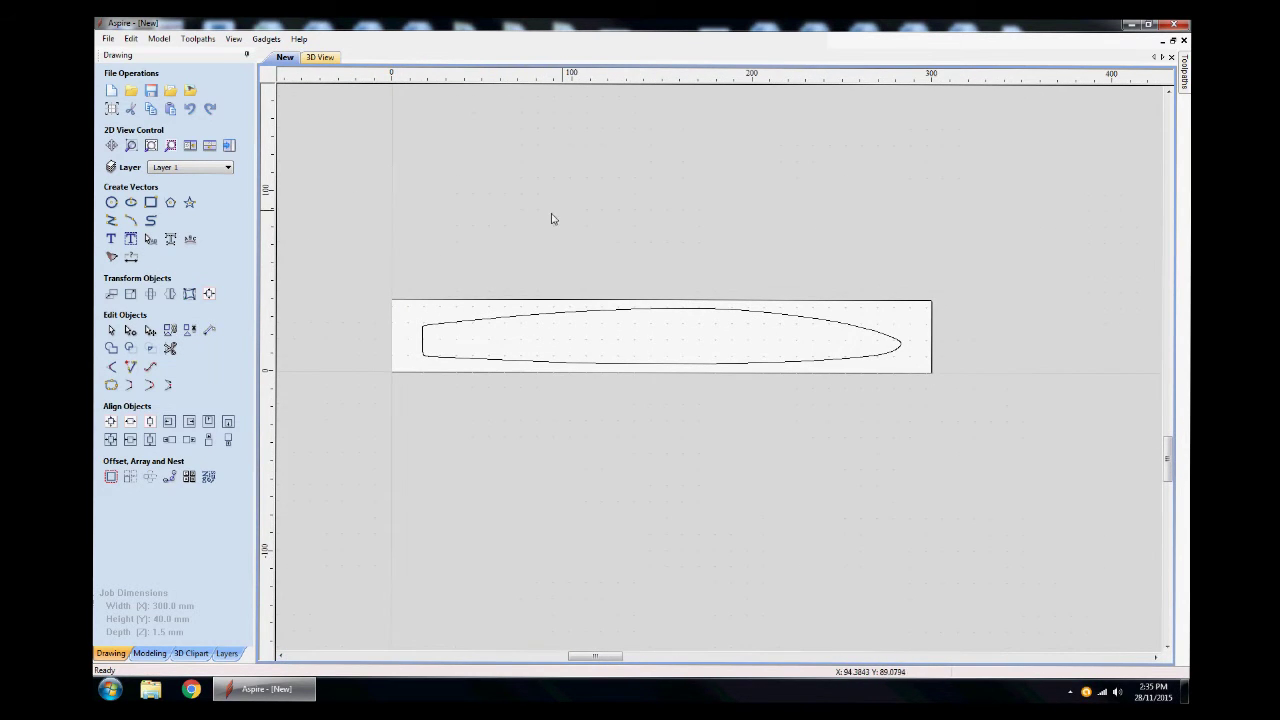
{"action": "key", "text": "ctrl+a"}
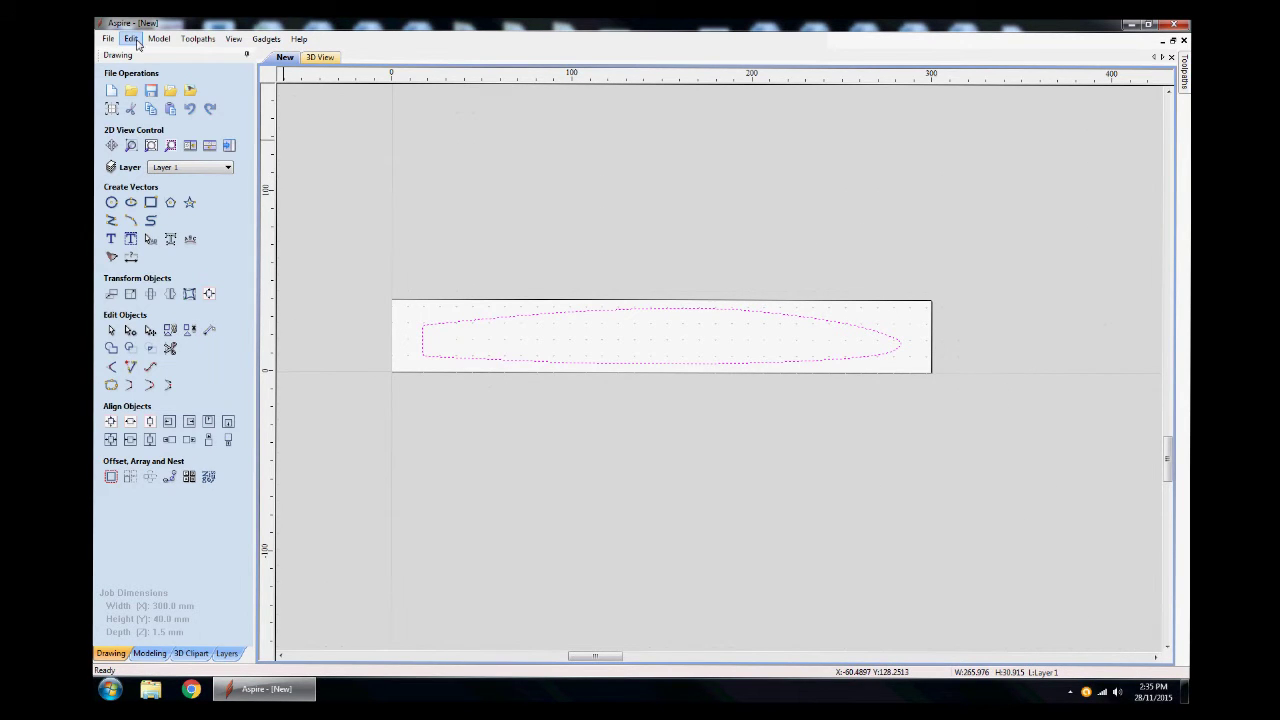
- Export the selected vectors as DXF 'Airfoil_mid-r2' and close the job without saving
{"action": "left_click", "coordinate": [108, 38]}
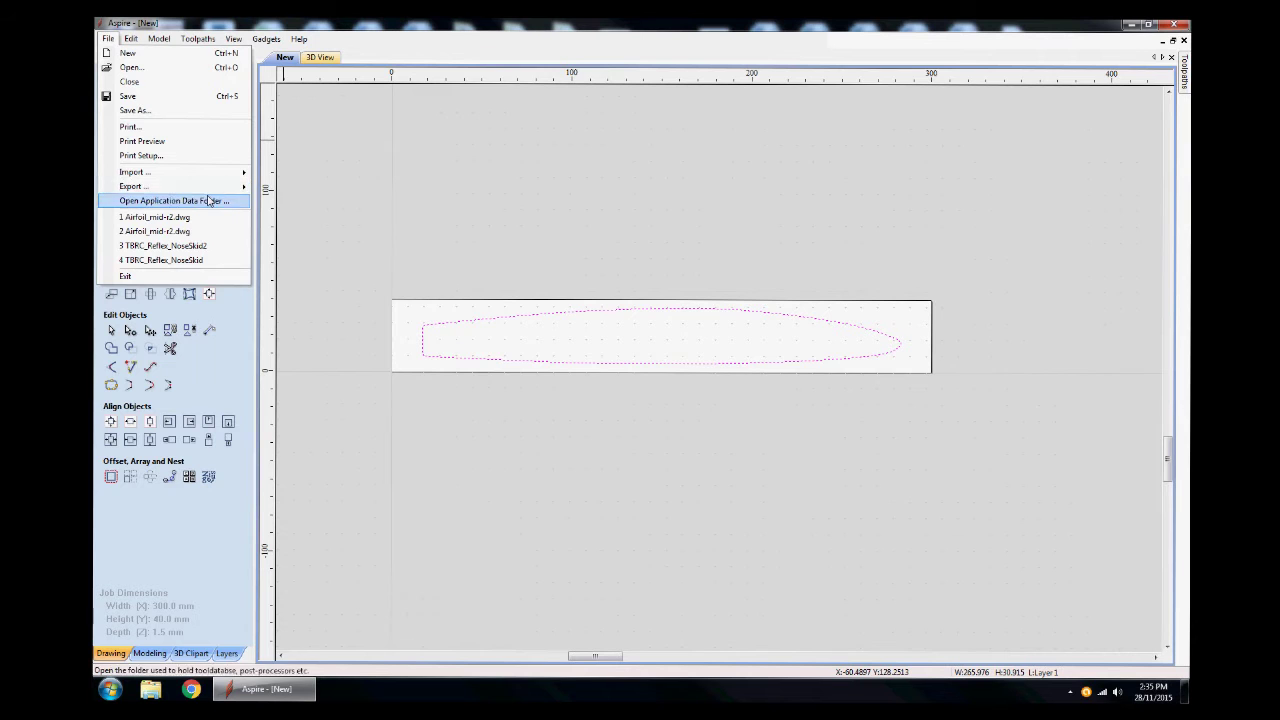
{"action": "mouse_move", "coordinate": [205, 187]}
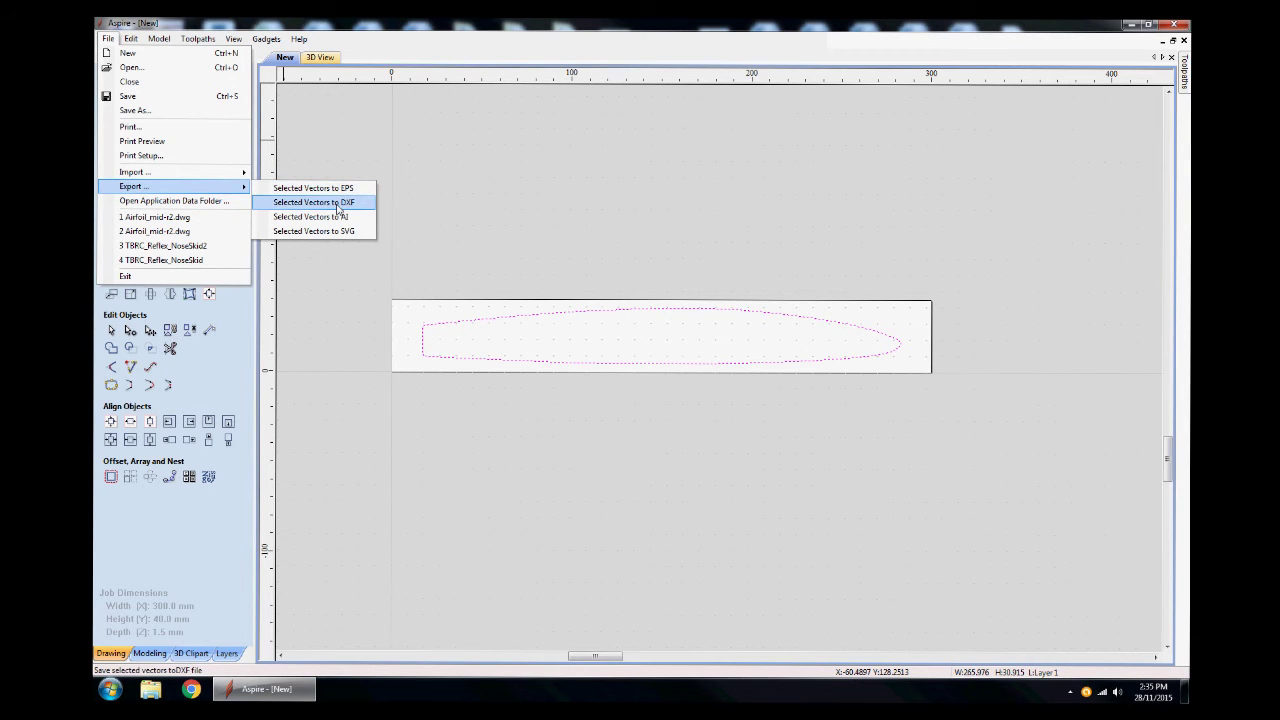
{"action": "left_click", "coordinate": [337, 203]}
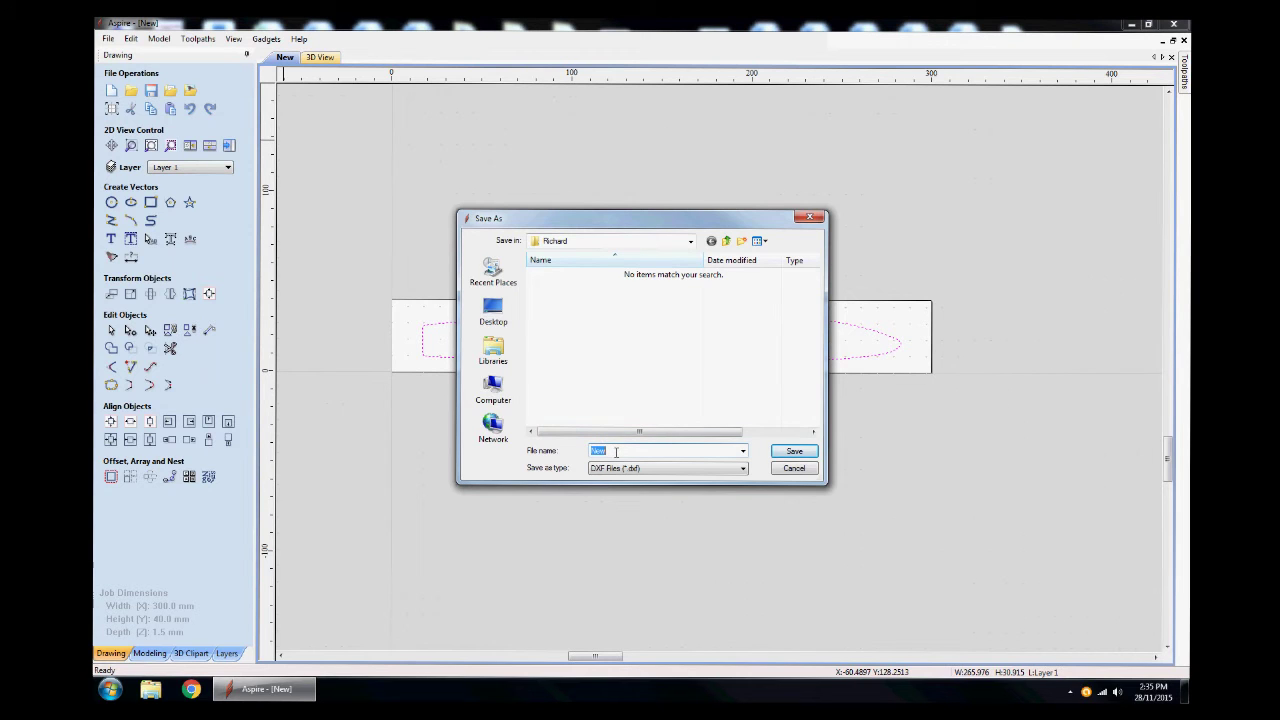
{"action": "type", "text": "A"}
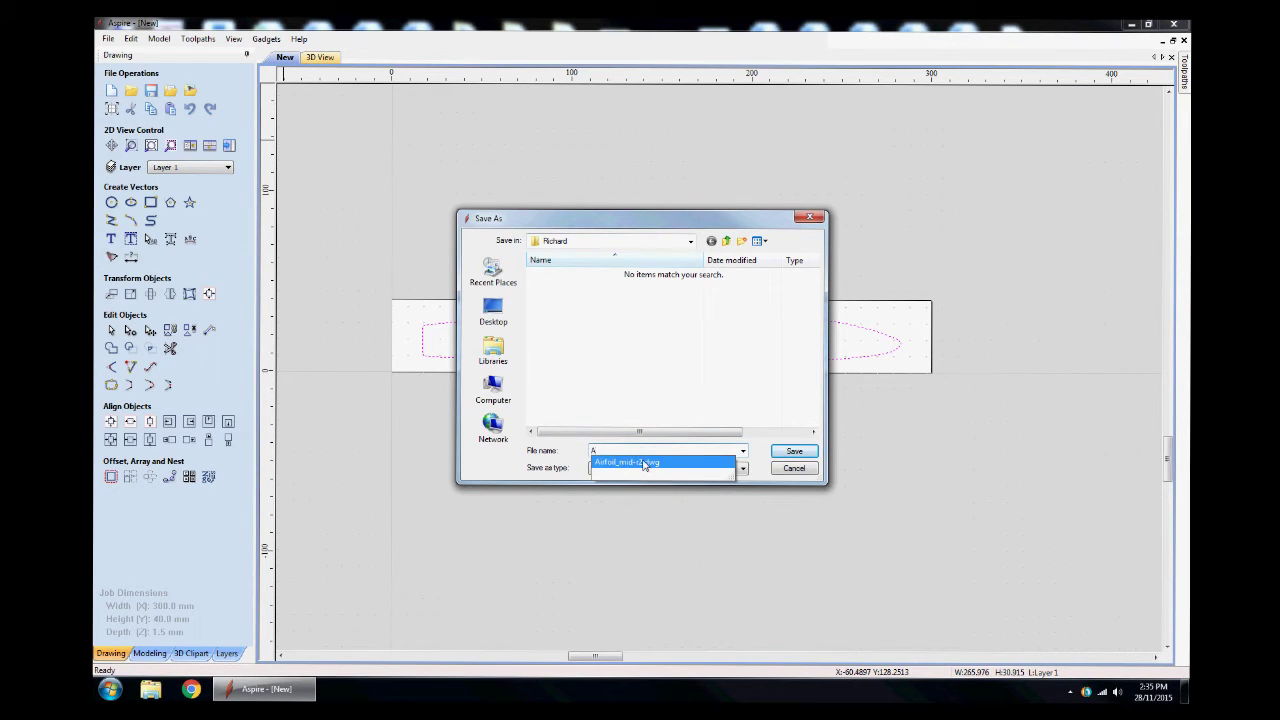
{"action": "left_click", "coordinate": [644, 463]}
{"action": "left_click", "coordinate": [653, 451]}
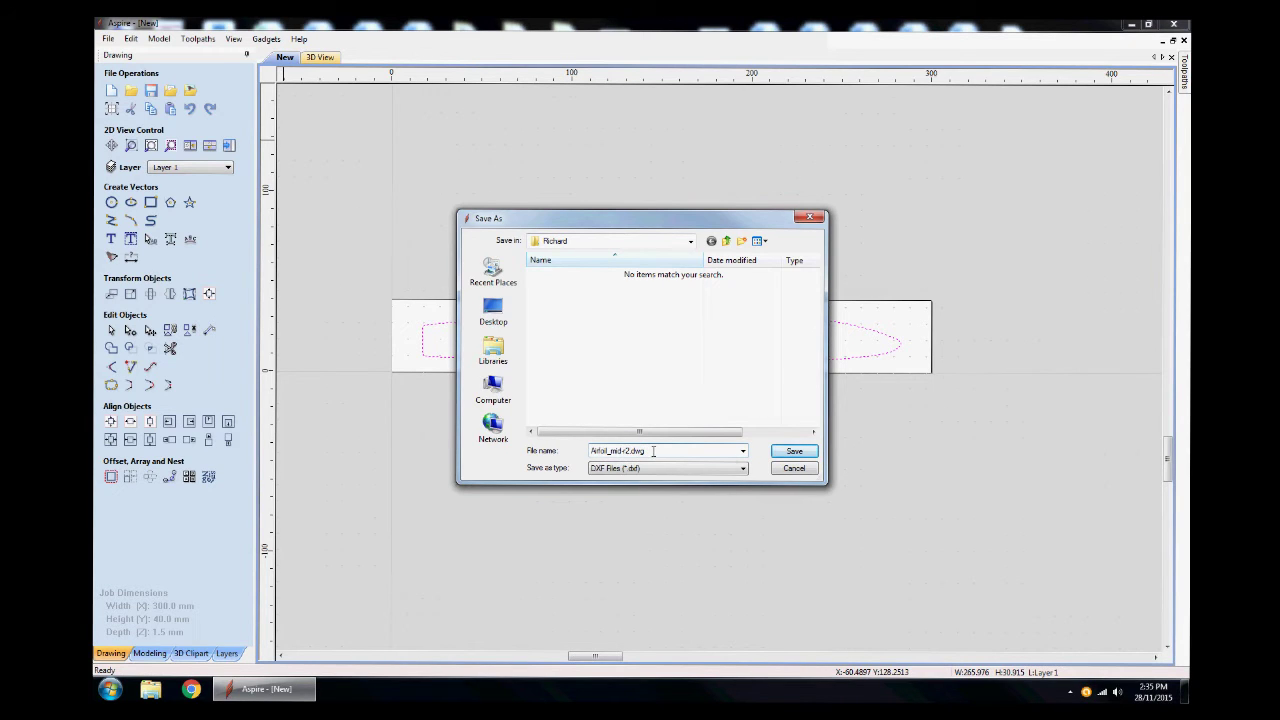
{"action": "key", "text": "BackSpace"}
{"action": "key", "text": "BackSpace"}
{"action": "key", "text": "BackSpace"}
{"action": "key", "text": "BackSpace"}
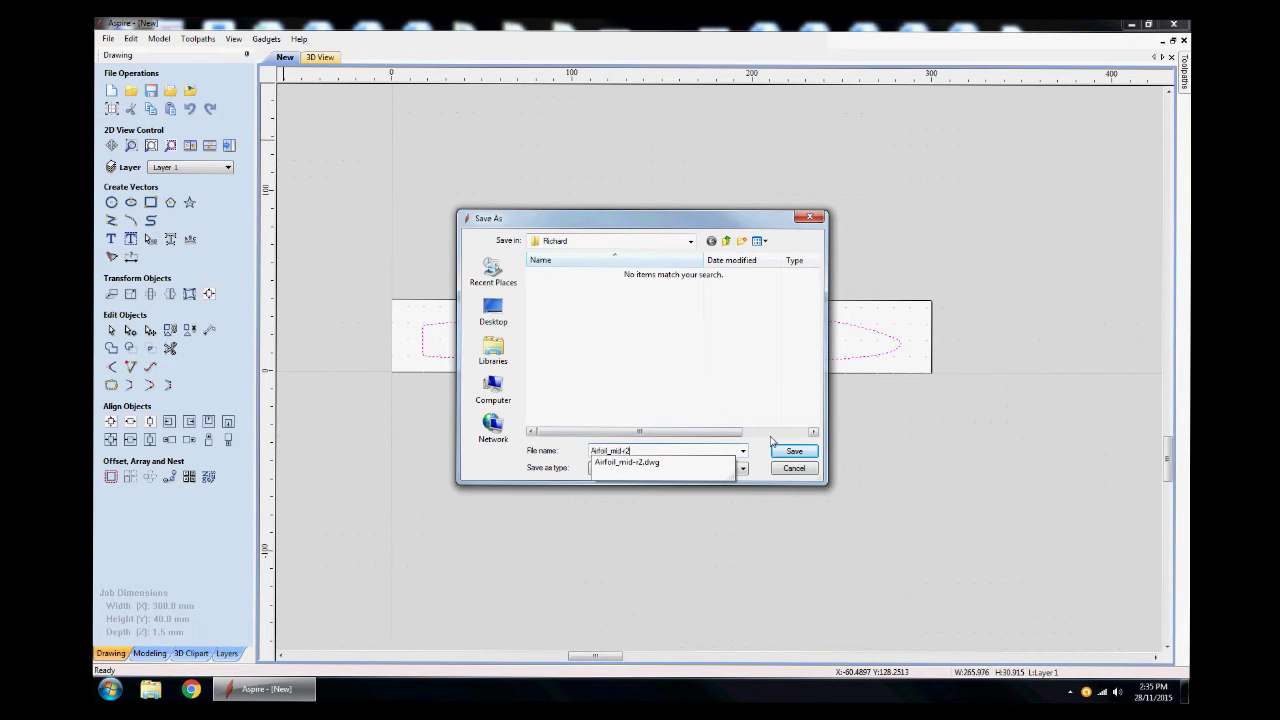
{"action": "left_click", "coordinate": [757, 432]}
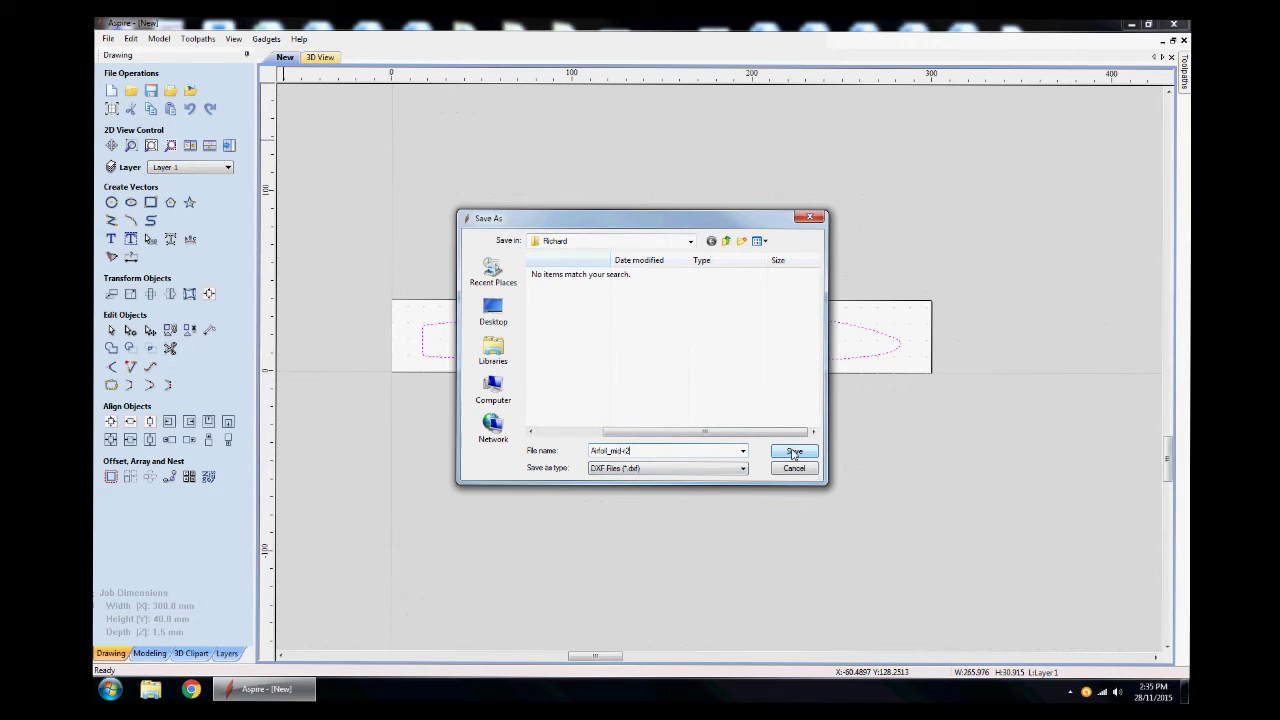
{"action": "left_click", "coordinate": [794, 452]}
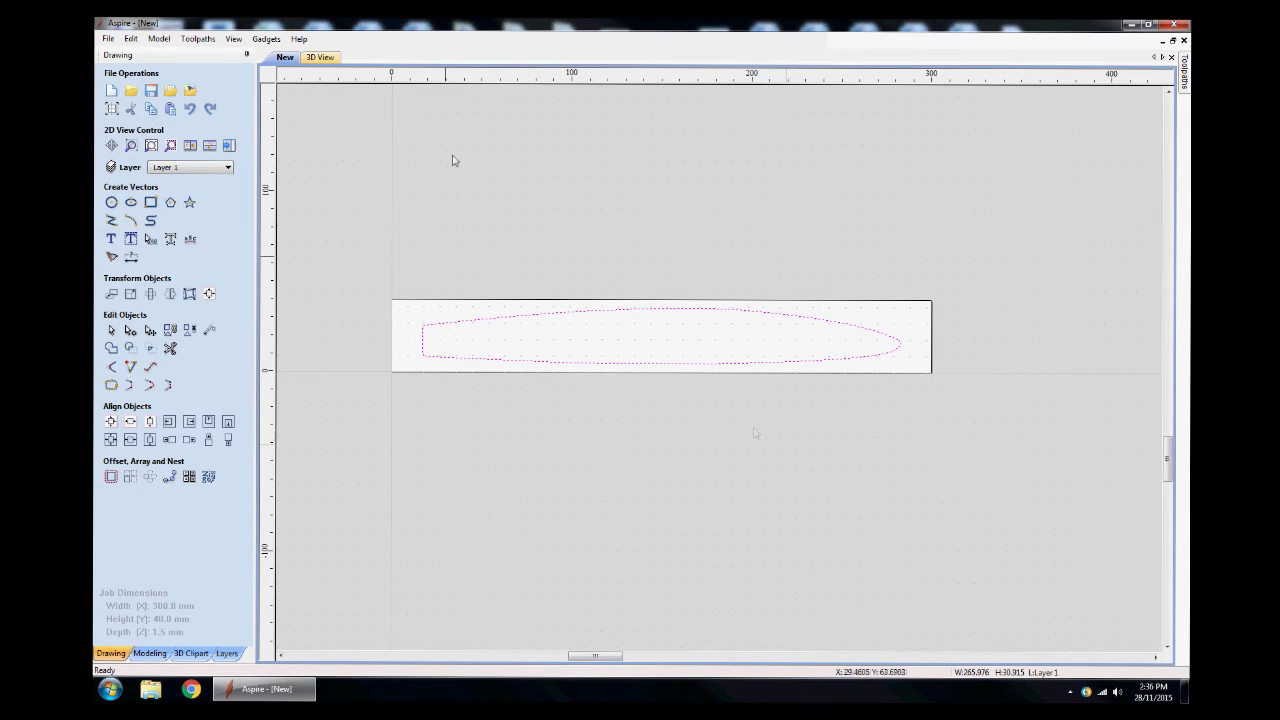
{"action": "left_click", "coordinate": [1184, 42]}
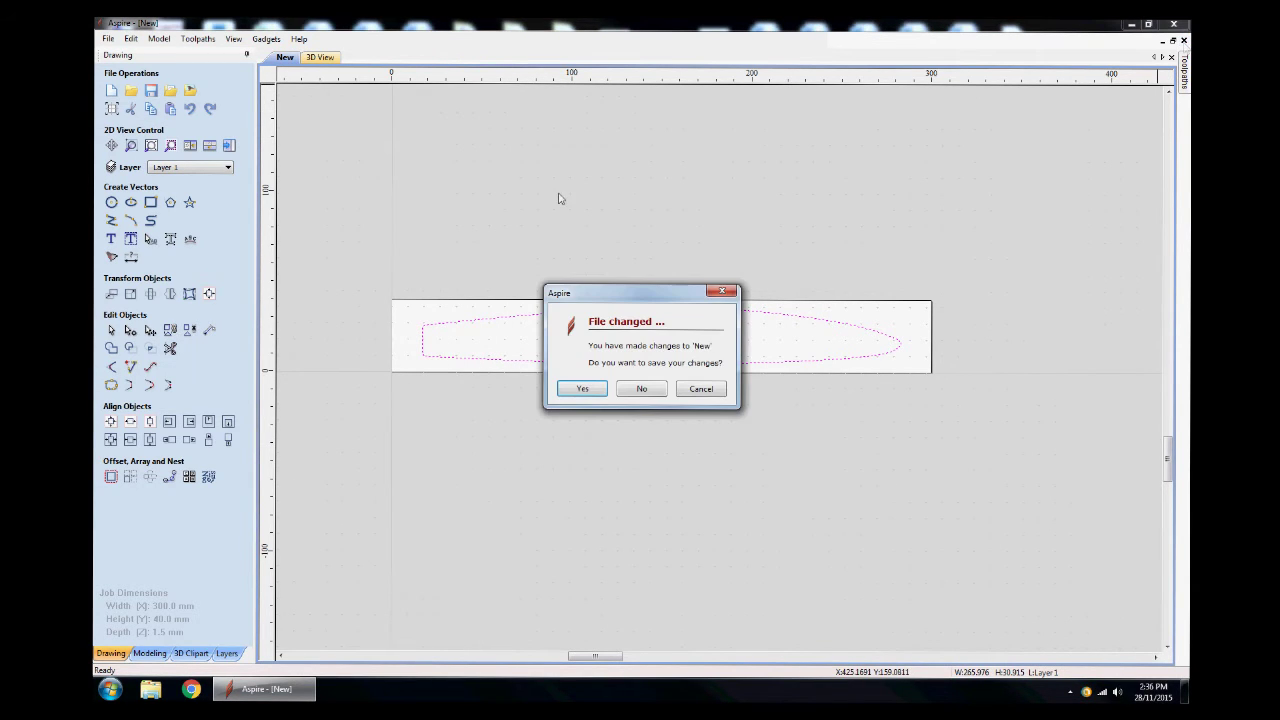
{"action": "left_click", "coordinate": [645, 389]}
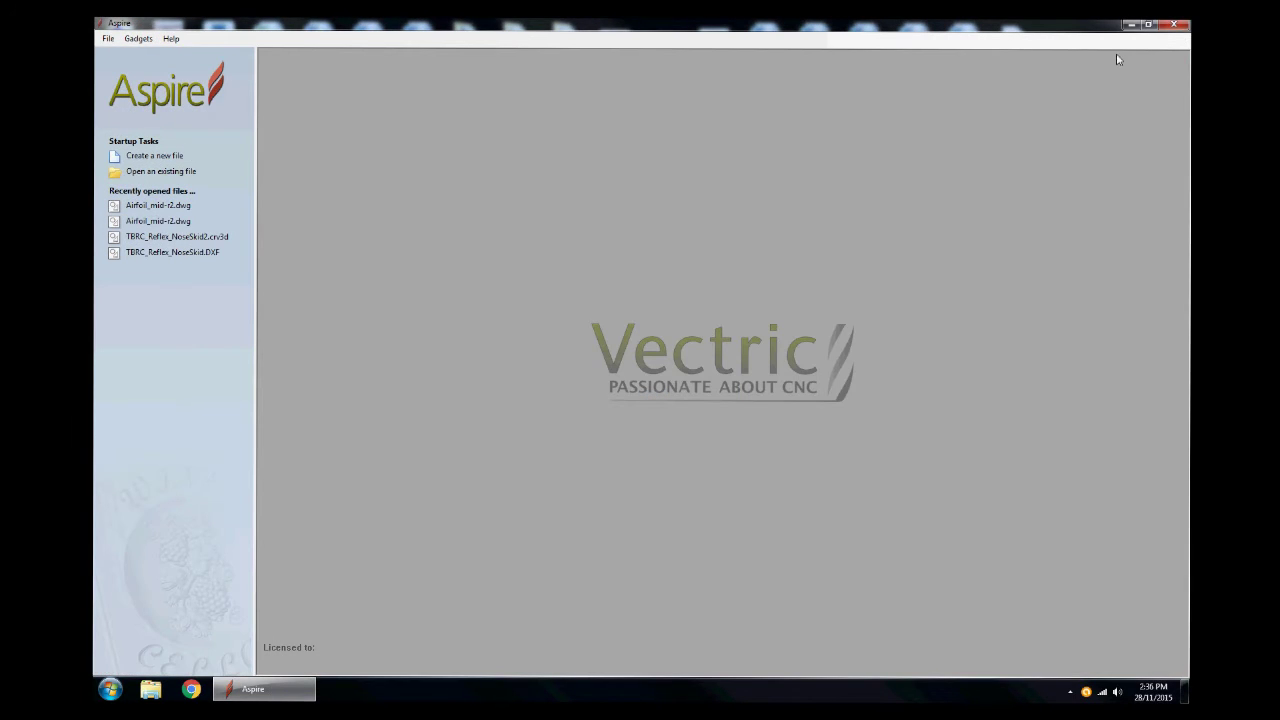
- Close Aspire, confirm the 80 KB Airfoil_mid-r2 DXF on the desktop, and launch DevFoam Pro
{"action": "left_click", "coordinate": [1172, 28]}
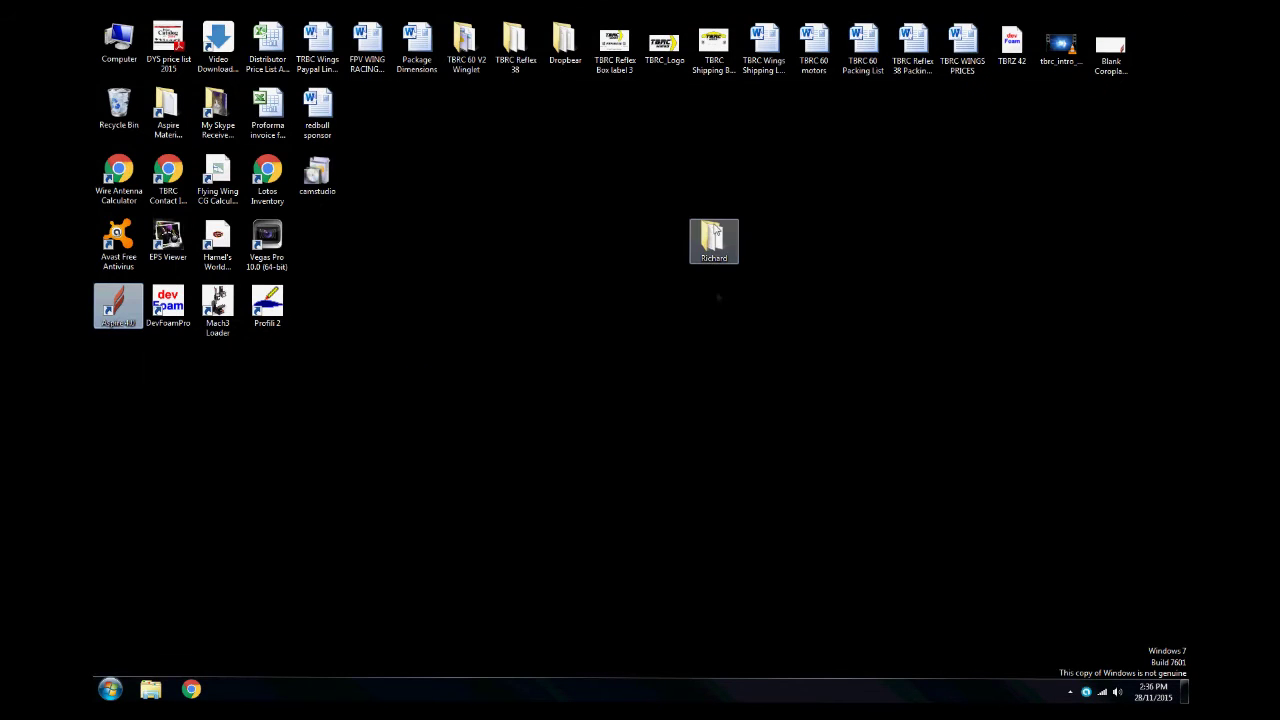
{"action": "double_click", "coordinate": [714, 237]}
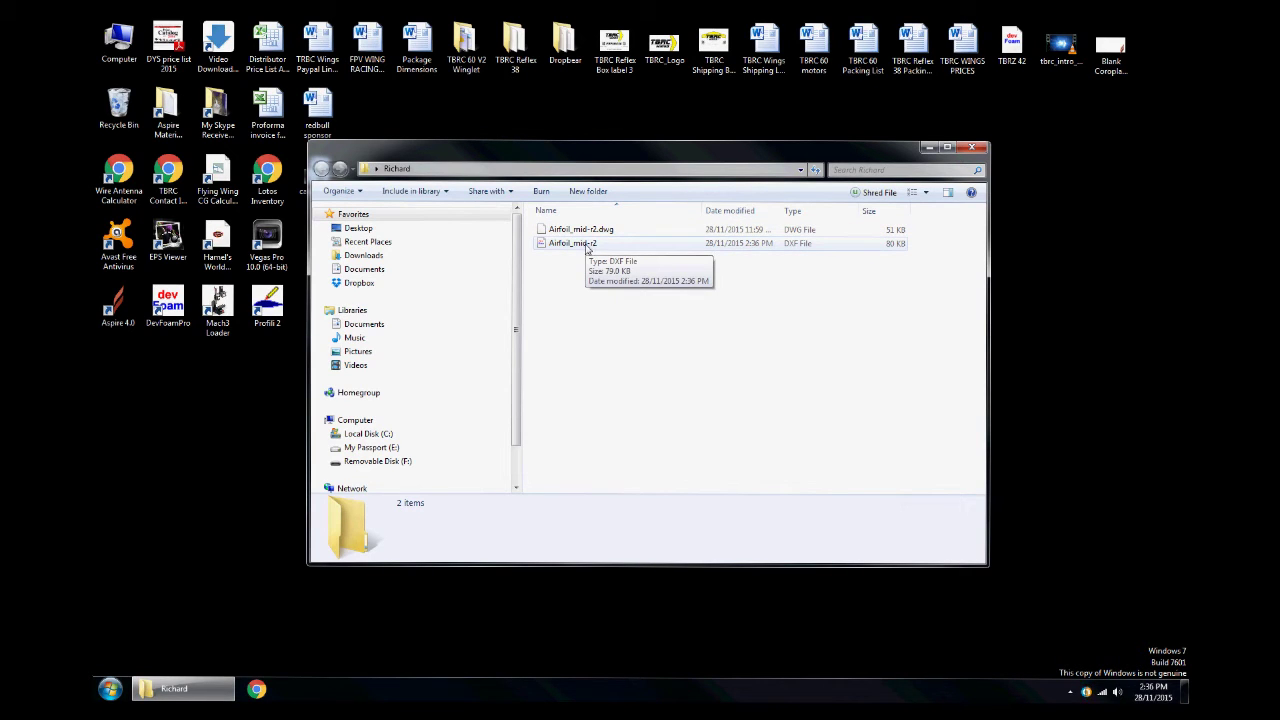
{"action": "left_click", "coordinate": [971, 147]}
{"action": "left_click", "coordinate": [418, 409]}
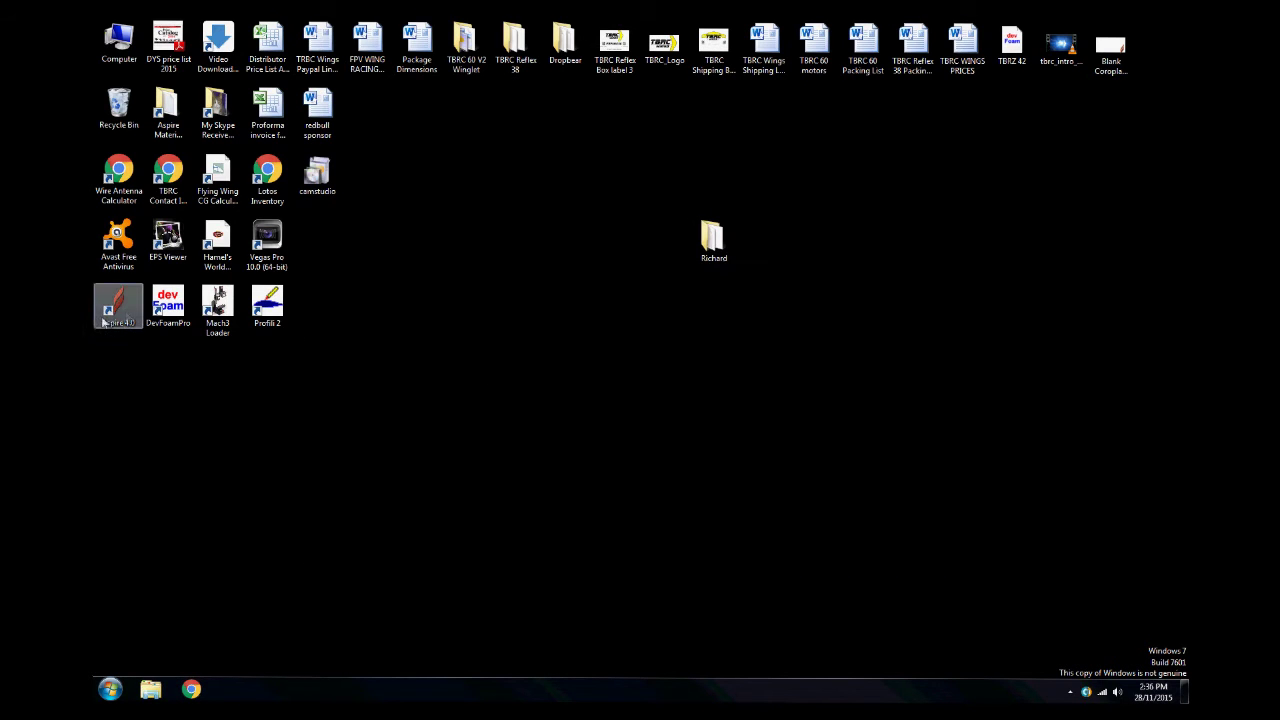
{"action": "double_click", "coordinate": [160, 305]}
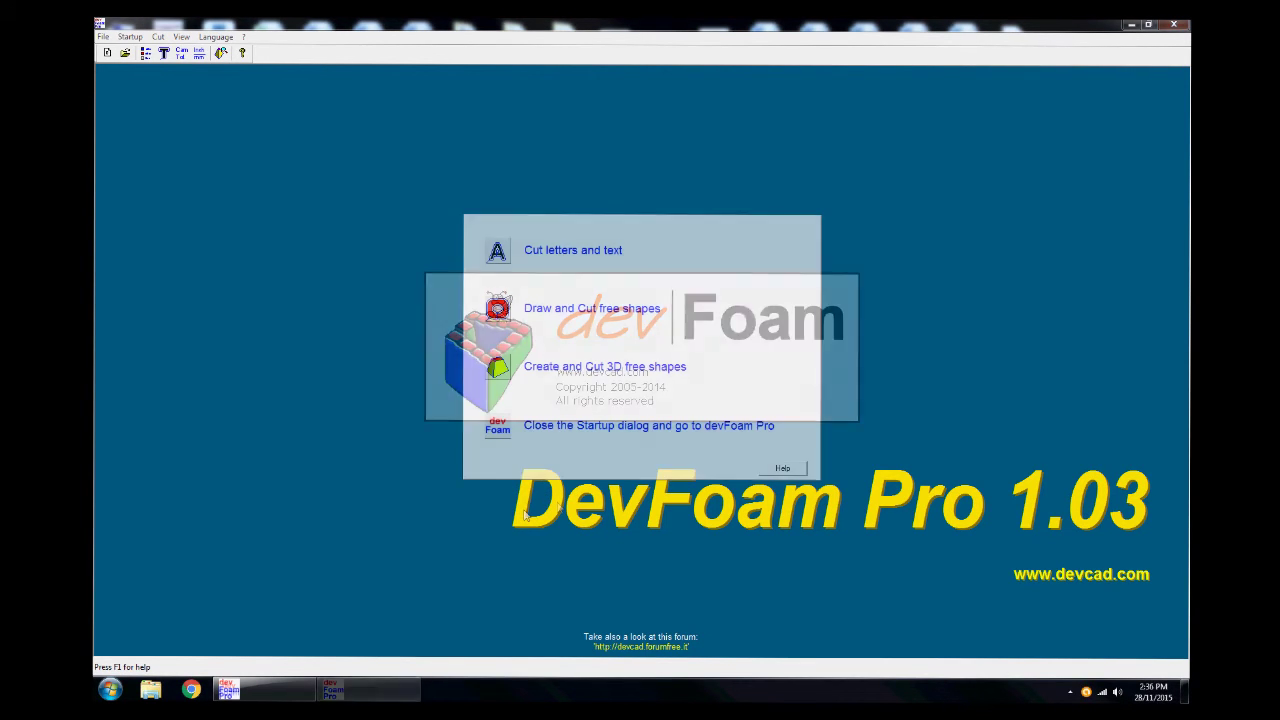
- Dismiss the startup choices and browse the Desktop, listing only DXF r12 files
{"action": "left_click", "coordinate": [580, 428]}
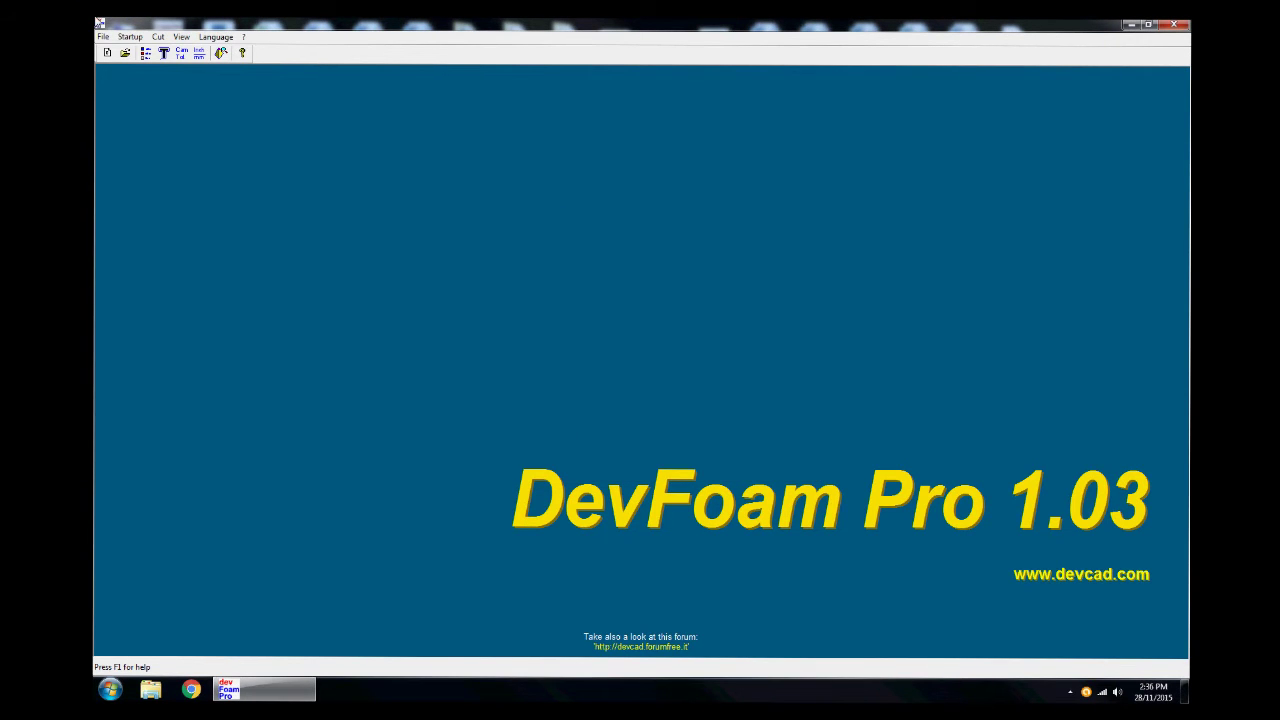
{"action": "left_click", "coordinate": [103, 36]}
{"action": "left_click", "coordinate": [126, 70]}
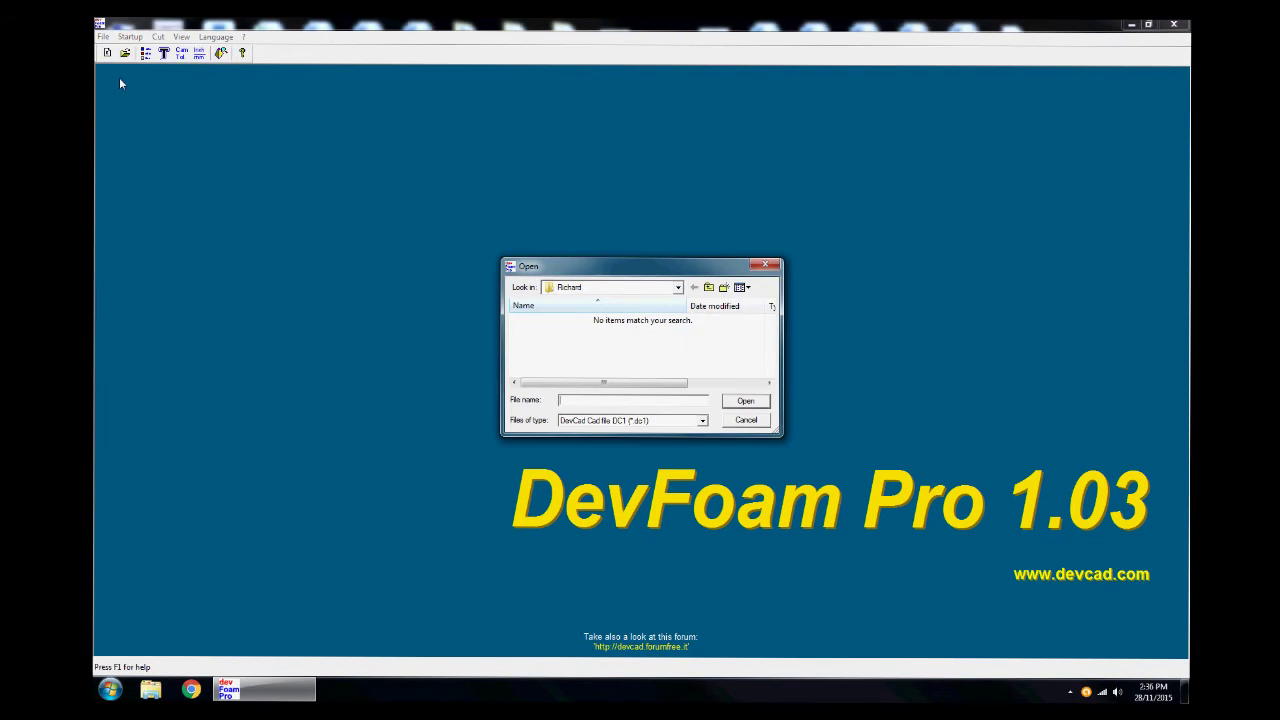
{"action": "left_click", "coordinate": [709, 288]}
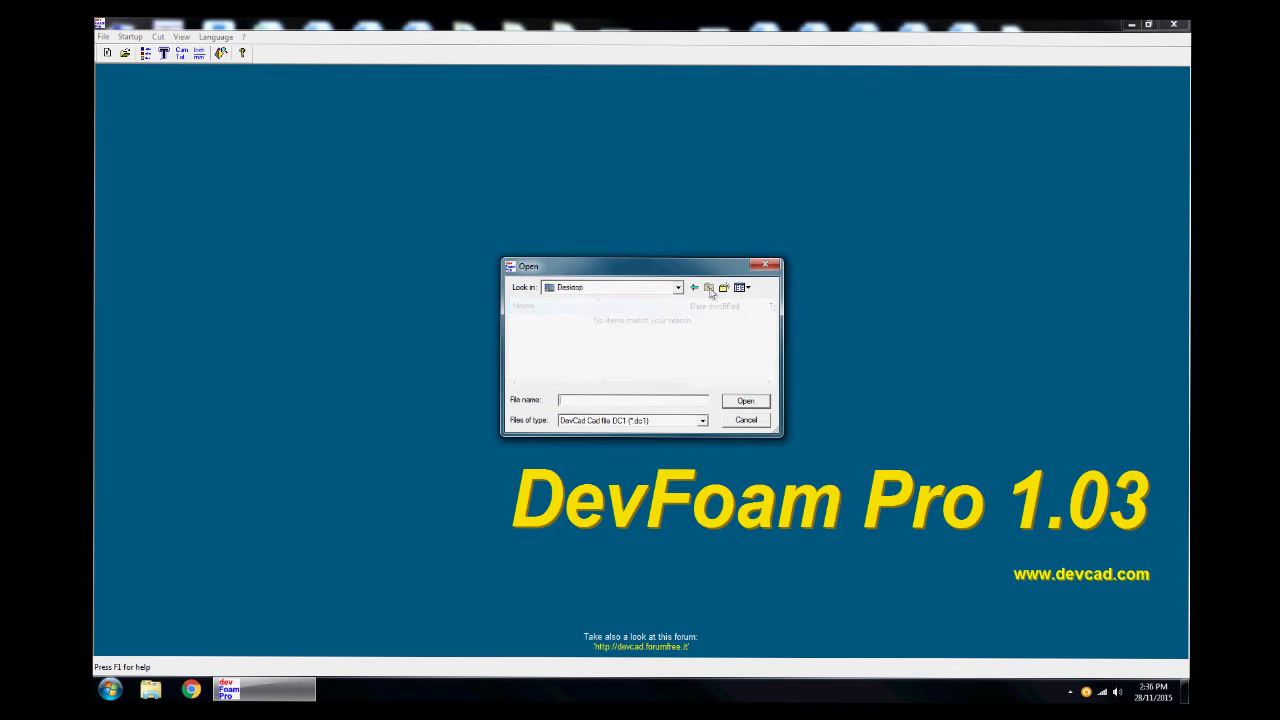
{"action": "left_click", "coordinate": [703, 422]}
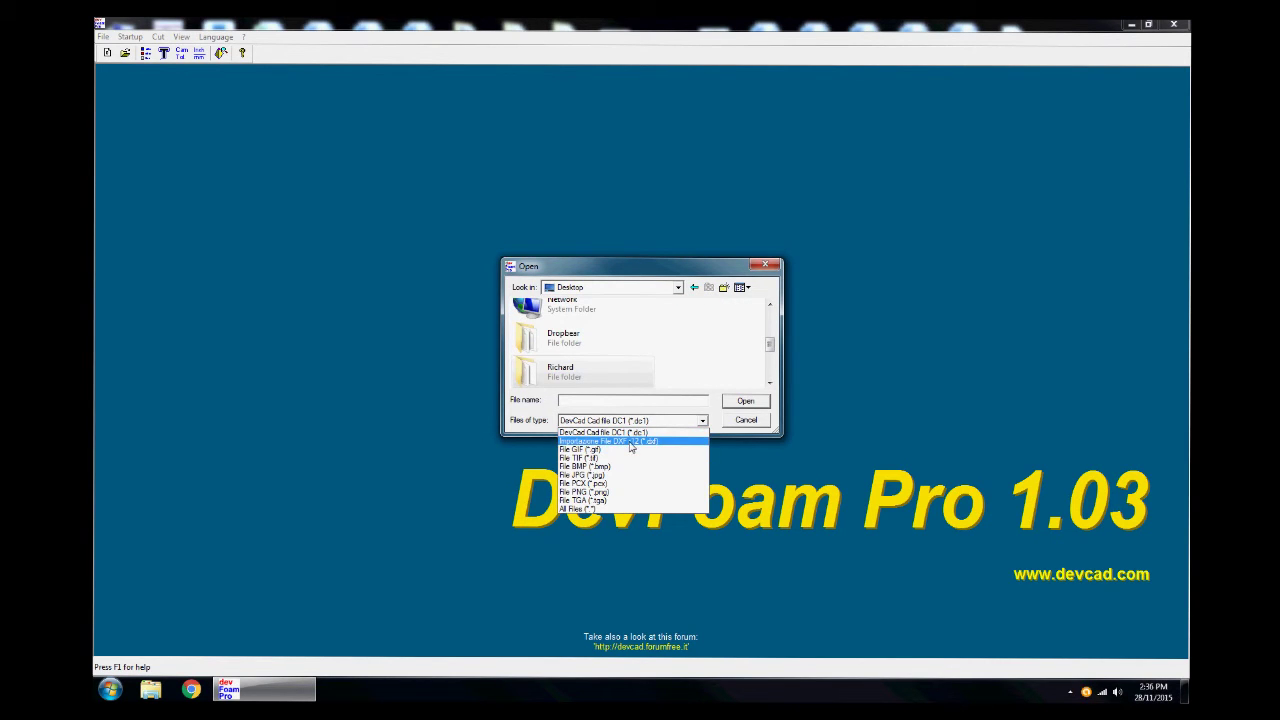
{"action": "left_click", "coordinate": [628, 443]}
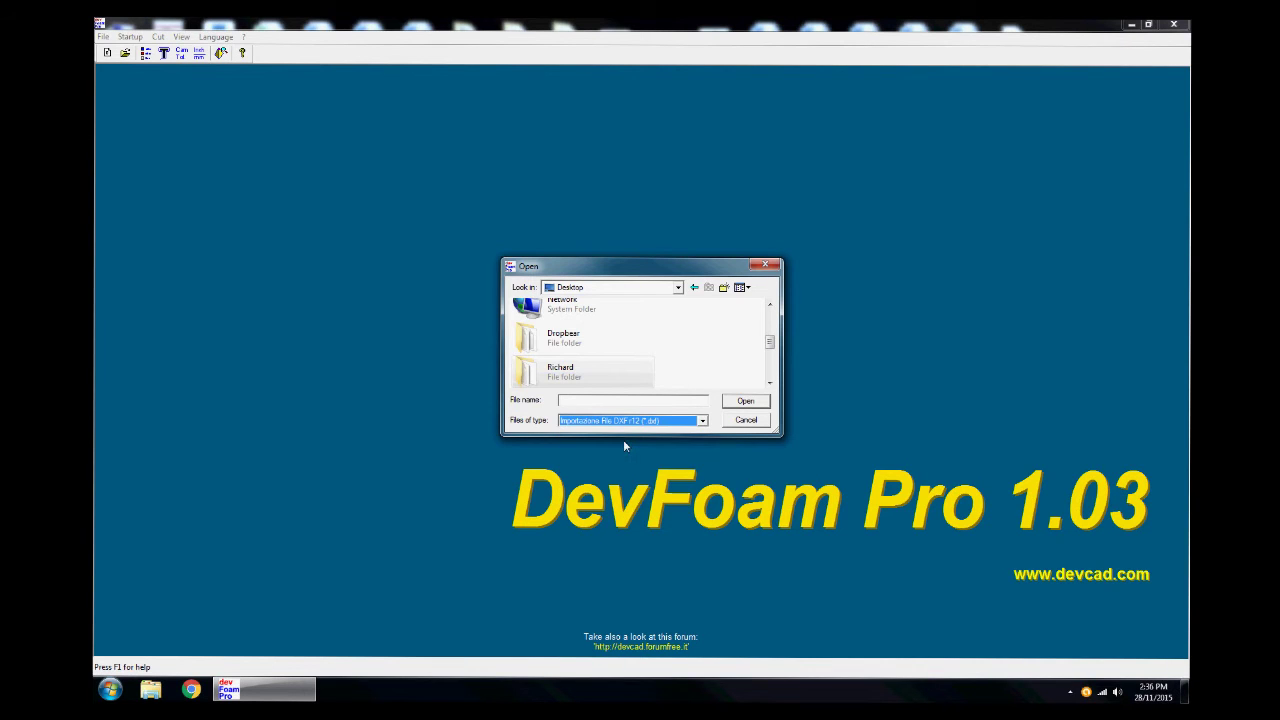
- Open the Airfoil_mid-r2 drawing from its folder on the Desktop
{"action": "left_click", "coordinate": [557, 376]}
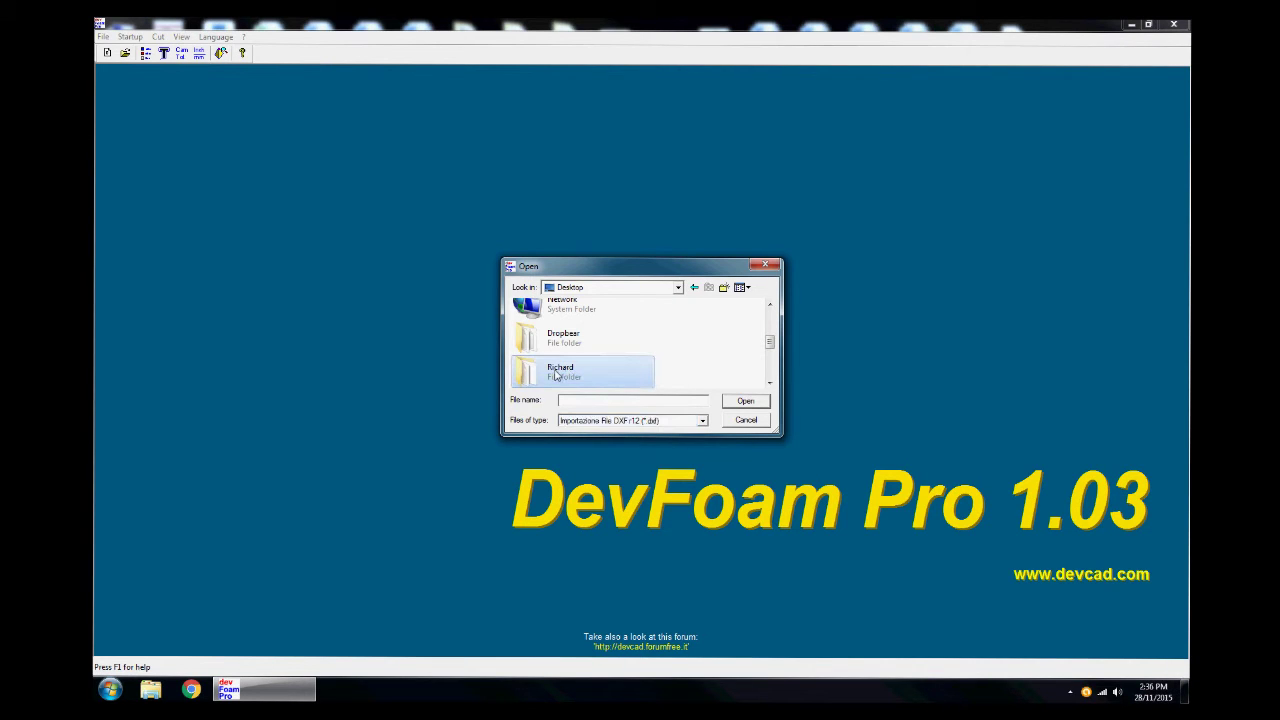
{"action": "double_click", "coordinate": [530, 376]}
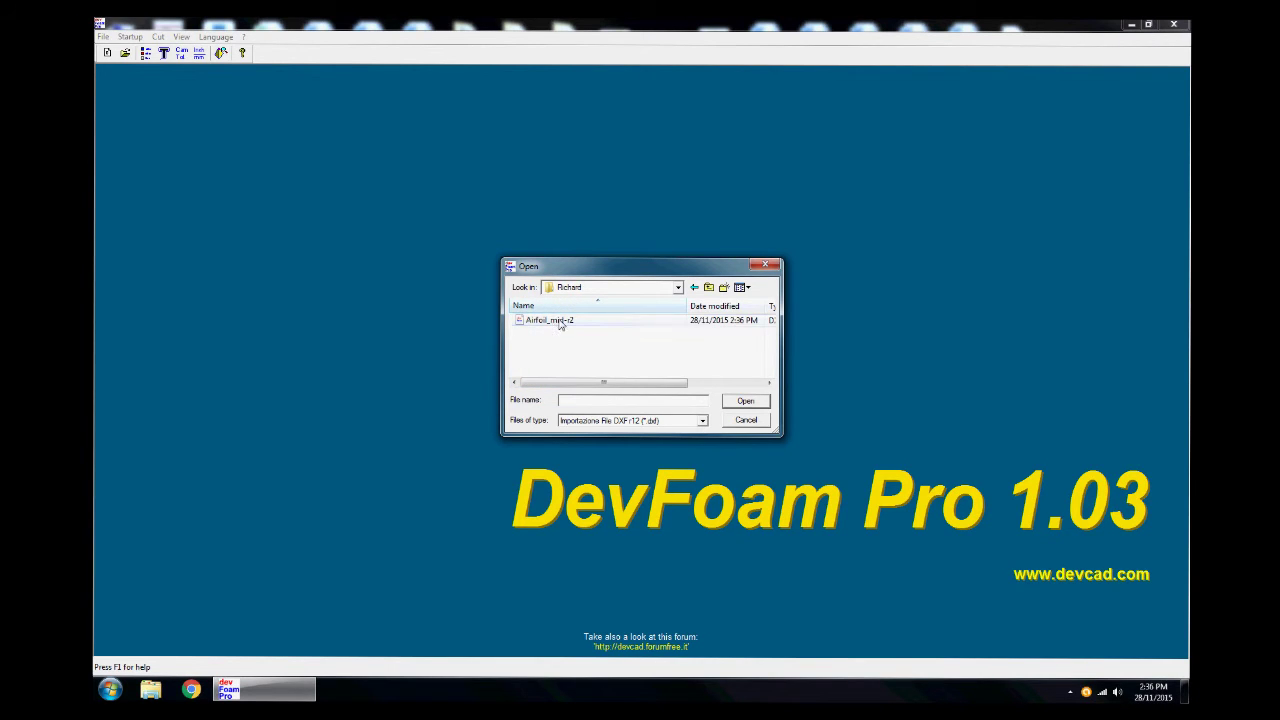
{"action": "mouse_move", "coordinate": [647, 383]}
{"action": "left_mouse_down"}
{"action": "mouse_move", "coordinate": [690, 388]}
{"action": "mouse_move", "coordinate": [648, 388]}
{"action": "left_mouse_up"}
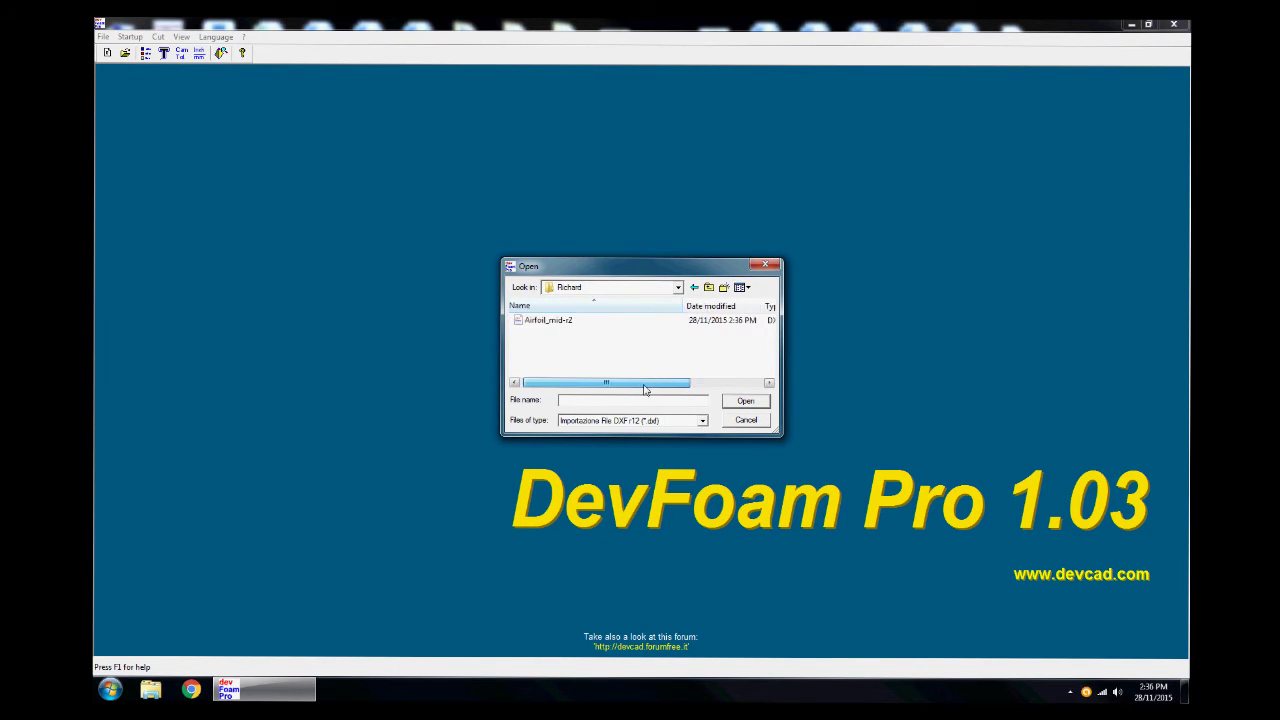
{"action": "left_click_drag", "start_coordinate": [674, 306], "coordinate": [620, 306]}
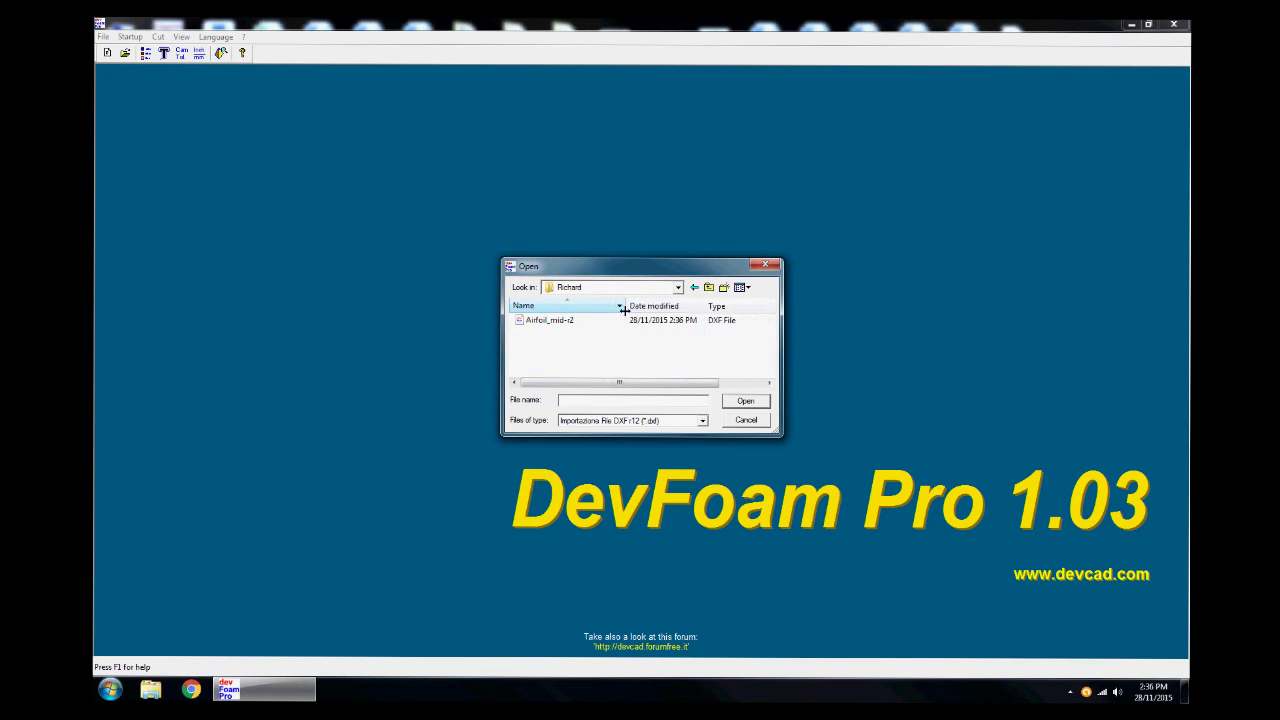
{"action": "left_click", "coordinate": [563, 321]}
{"action": "left_click", "coordinate": [745, 402]}
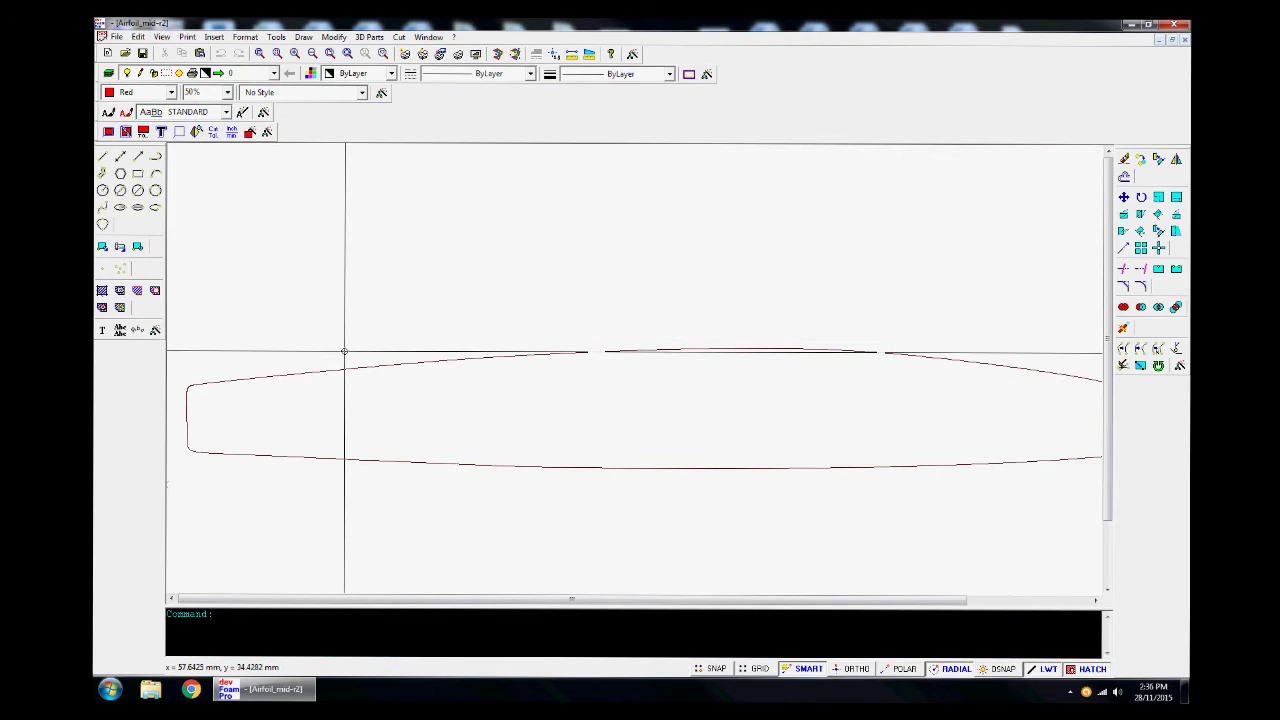
- Select the Airfoil_mid-r2 outline in the drawing and show the 3D Parts commands
{"action": "mouse_move", "coordinate": [400, 603]}
{"action": "left_mouse_down"}
{"action": "mouse_move", "coordinate": [474, 606]}
{"action": "mouse_move", "coordinate": [437, 602]}
{"action": "left_mouse_up"}
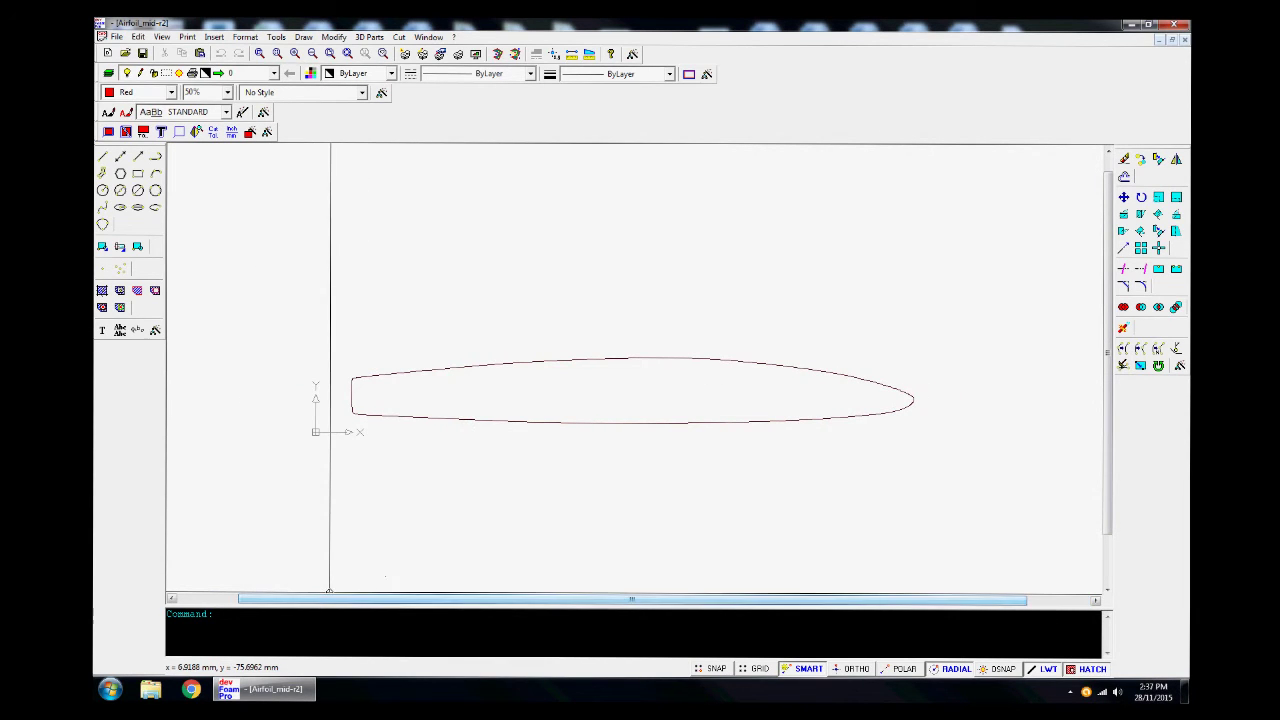
{"action": "left_click", "coordinate": [350, 409]}
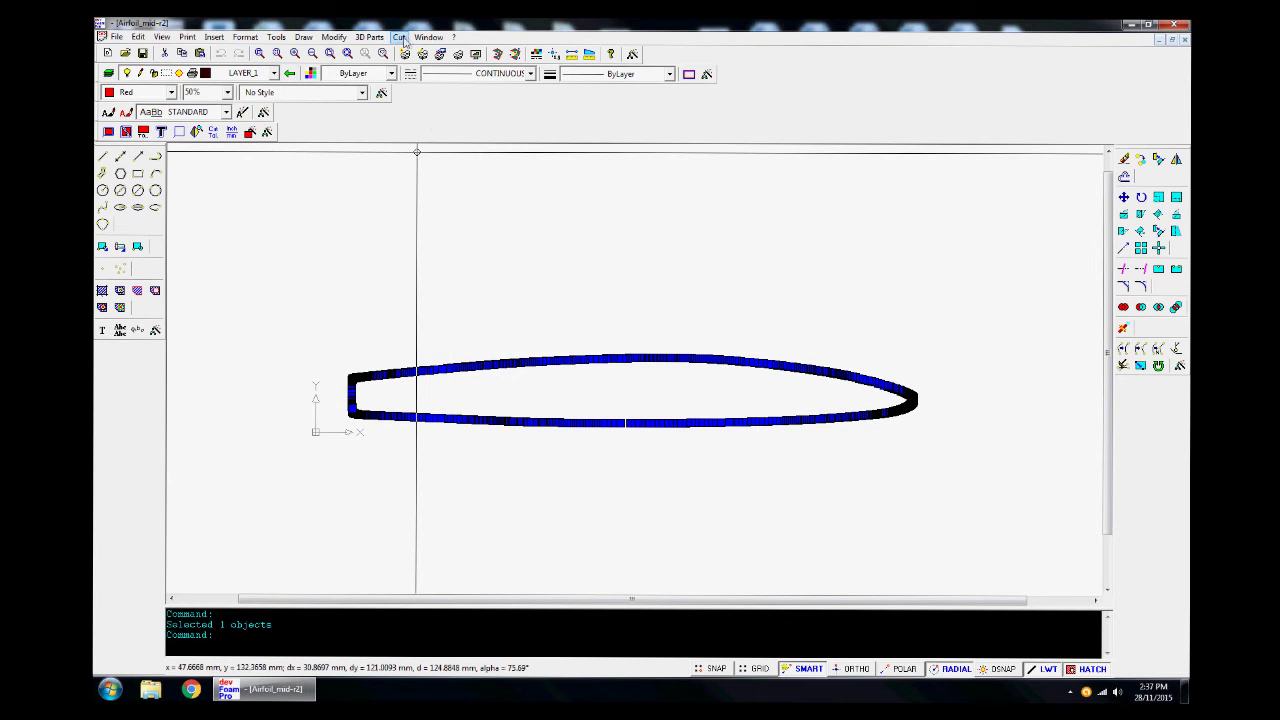
{"action": "left_click", "coordinate": [400, 38]}
{"action": "mouse_move", "coordinate": [370, 37]}
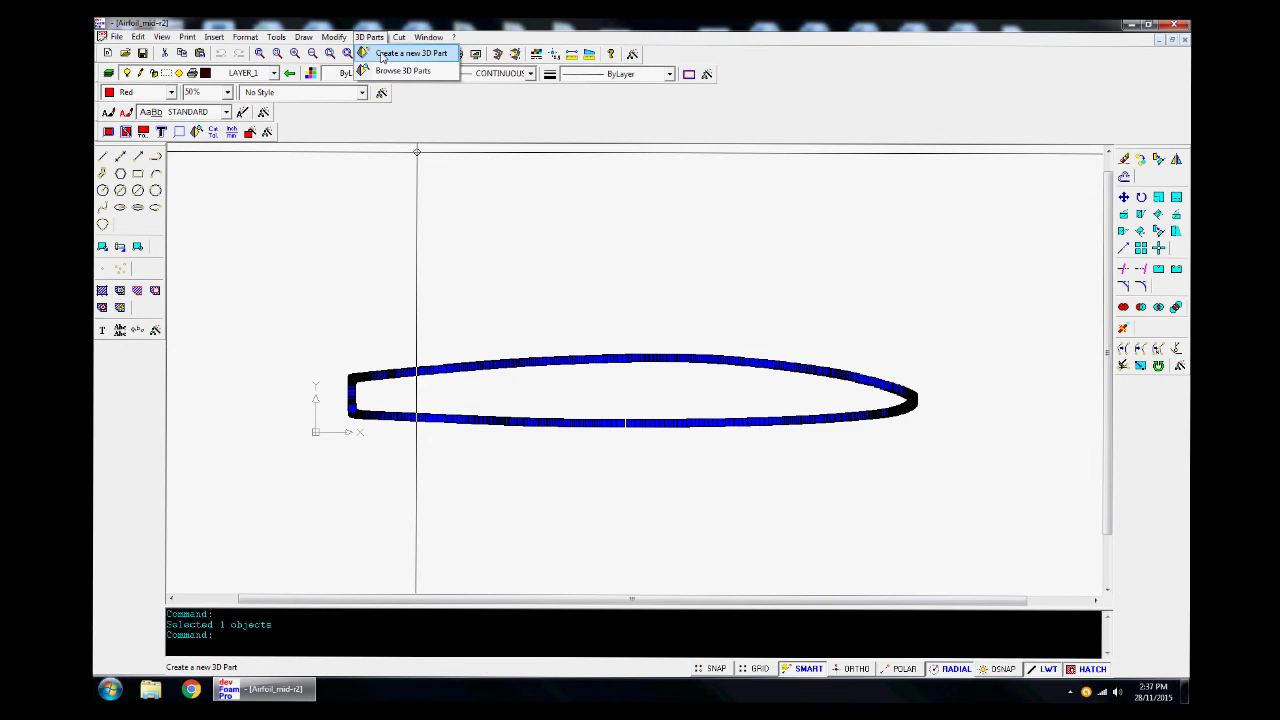
- Create a 3D part from the airfoil with distance between sides 1, and inspect it in 3D Preview
{"action": "left_click", "coordinate": [410, 53]}
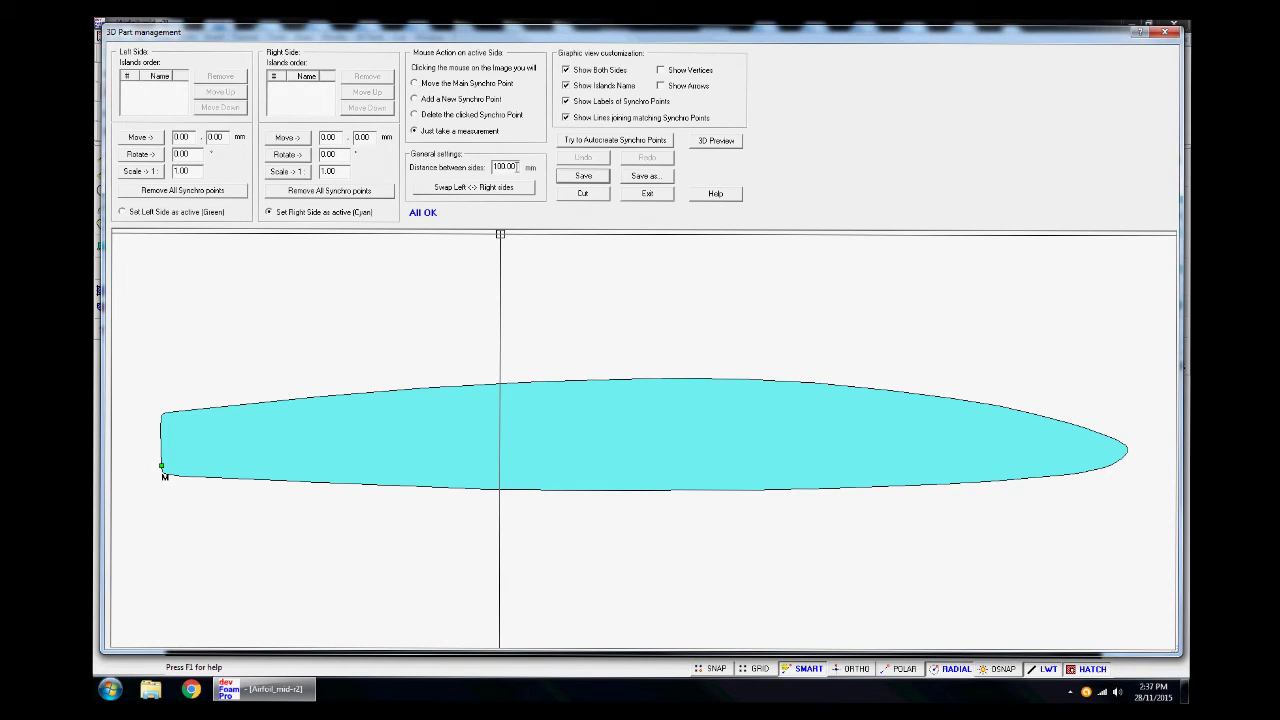
{"action": "left_click_drag", "start_coordinate": [516, 166], "coordinate": [487, 172]}
{"action": "type", "text": "180"}
{"action": "left_click", "coordinate": [714, 142]}
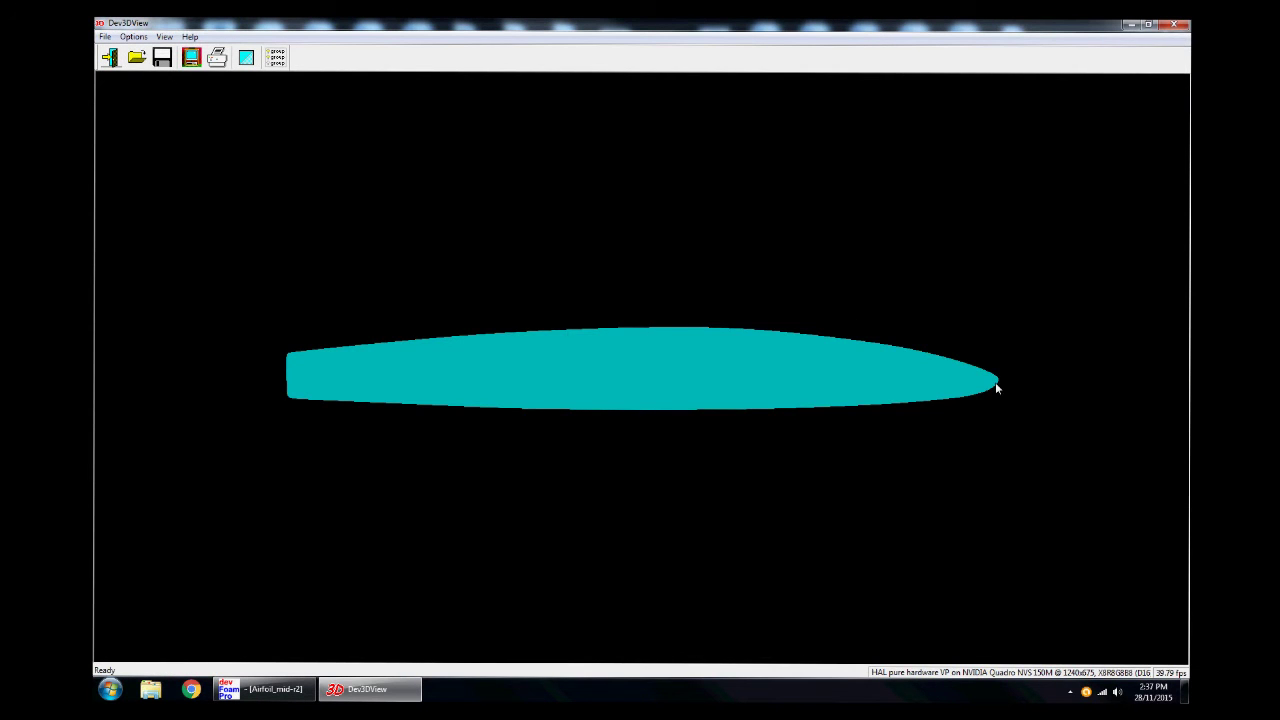
{"action": "left_click_drag", "start_coordinate": [994, 386], "coordinate": [421, 249]}
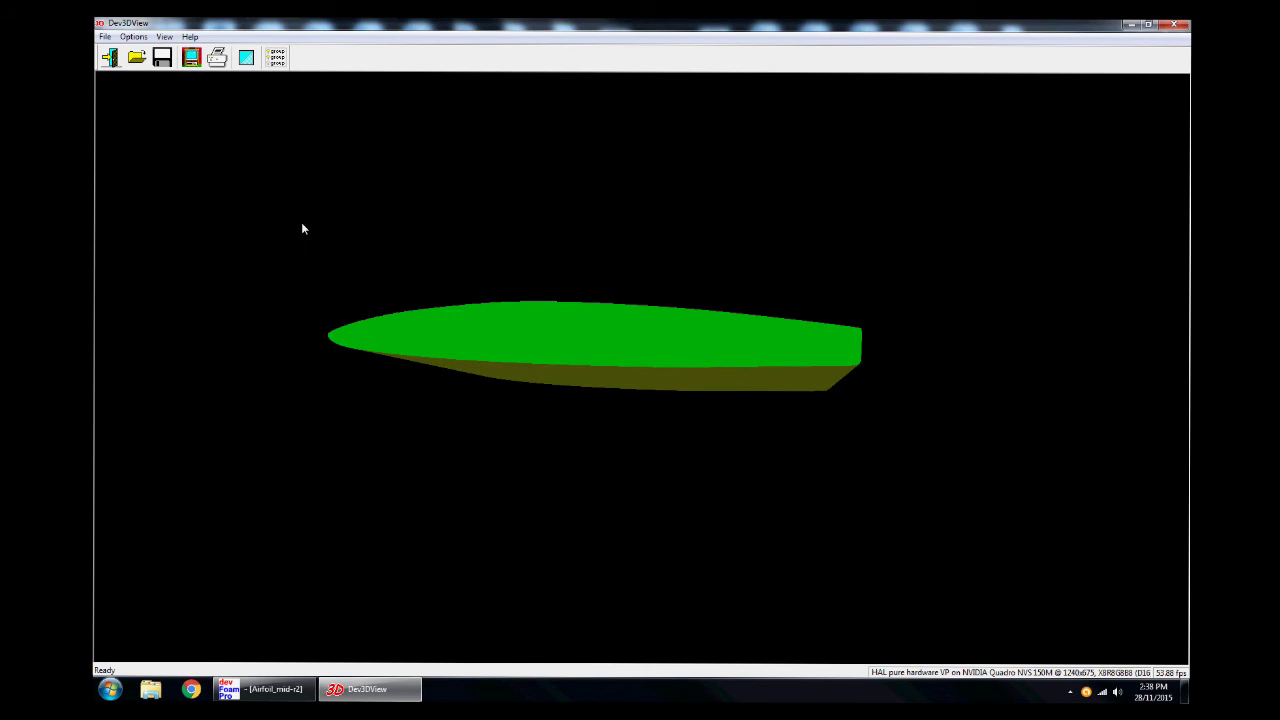
{"action": "left_click", "coordinate": [110, 57]}
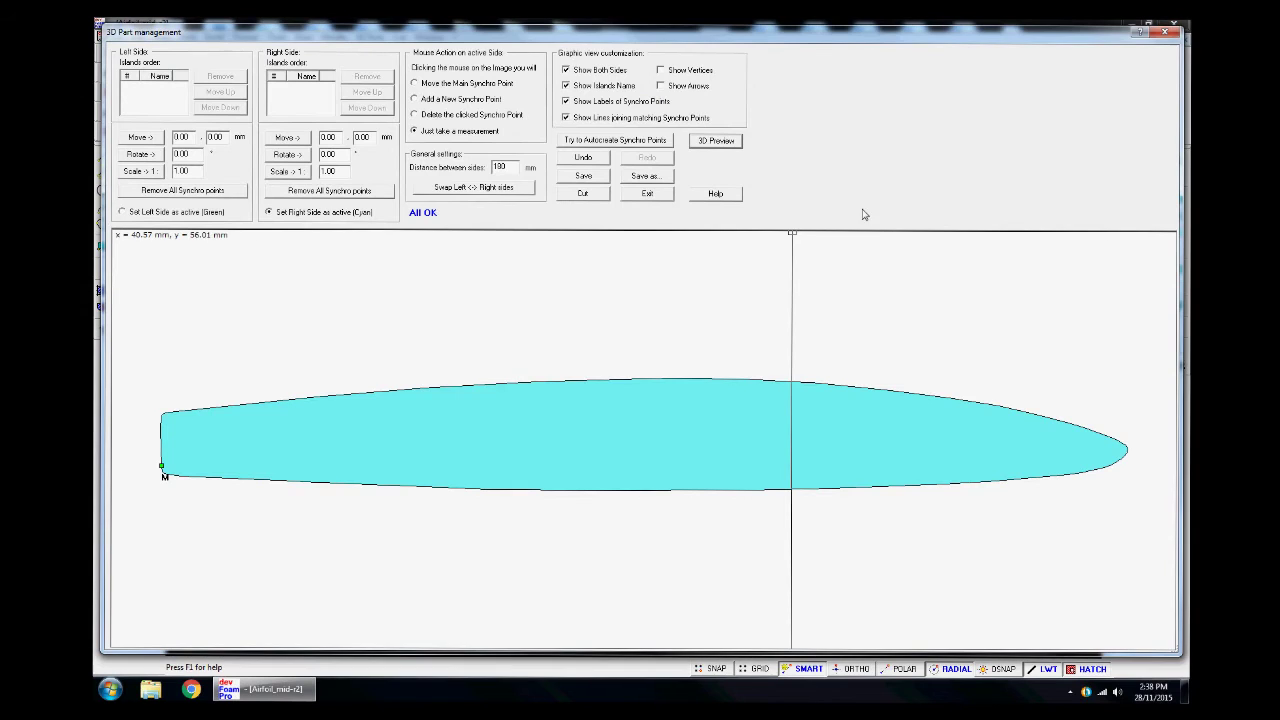
- Send the airfoil part to cutting and accept the 180 mm block placement
{"action": "left_click", "coordinate": [581, 195]}
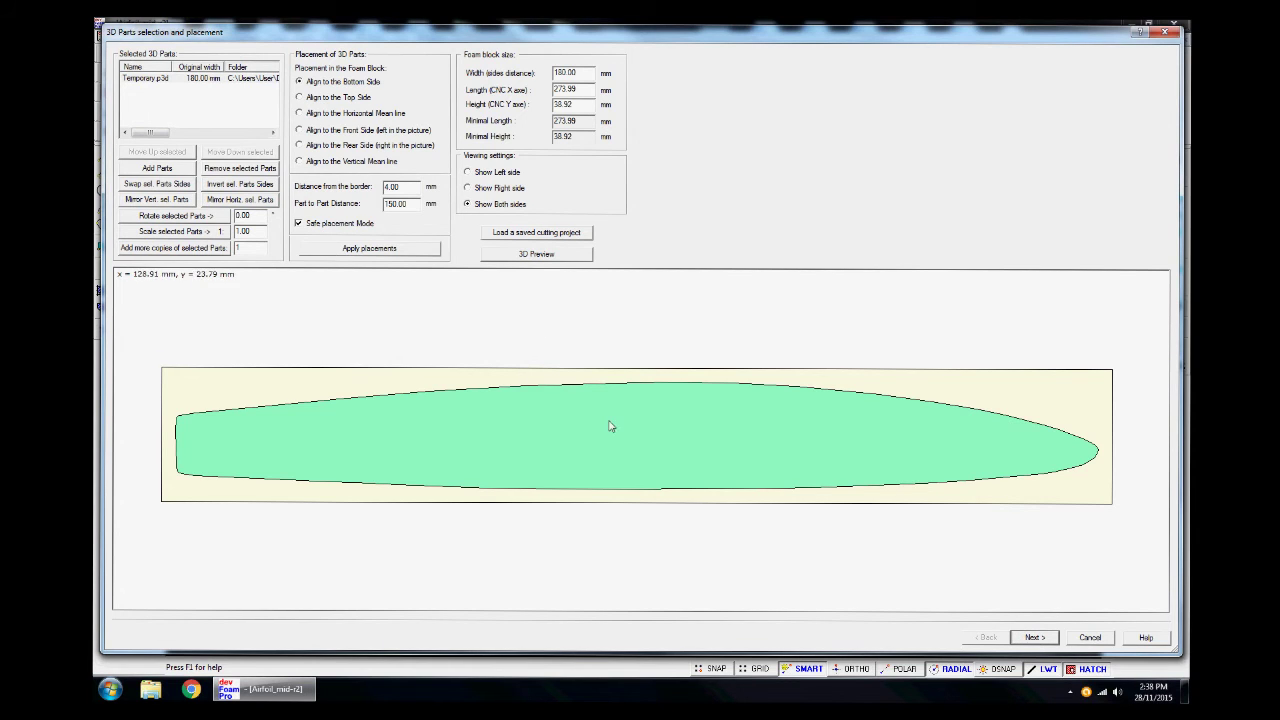
{"action": "left_click", "coordinate": [1035, 638]}
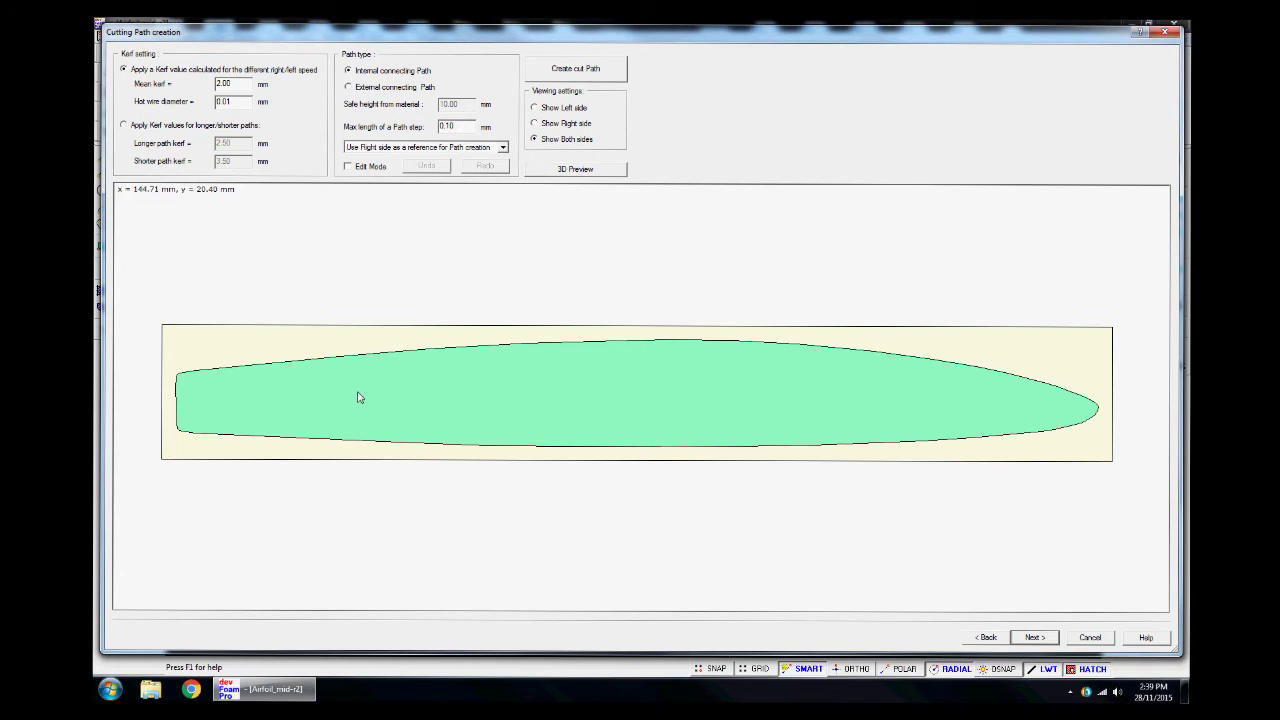
- Generate the airfoil cut path, trying a 10 mm mean kerf before settling on 2 mm
{"action": "left_click", "coordinate": [586, 72]}
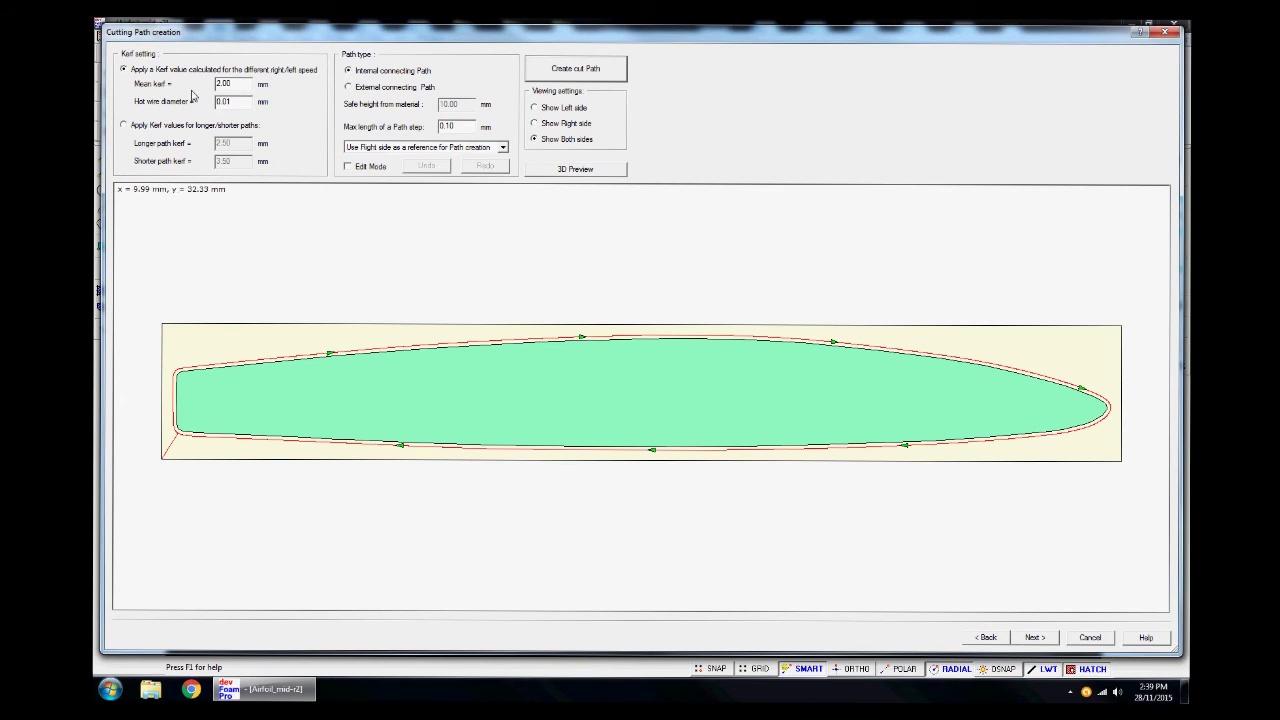
{"action": "double_click", "coordinate": [237, 85]}
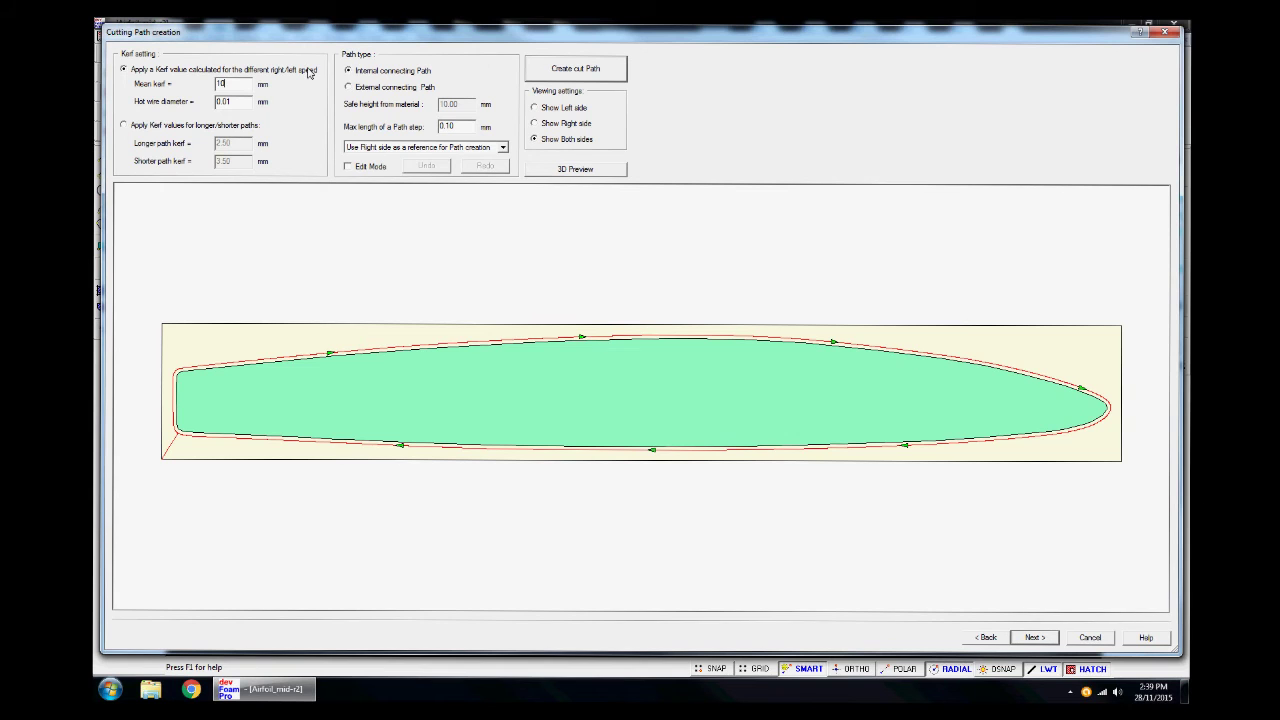
{"action": "left_click", "coordinate": [569, 80]}
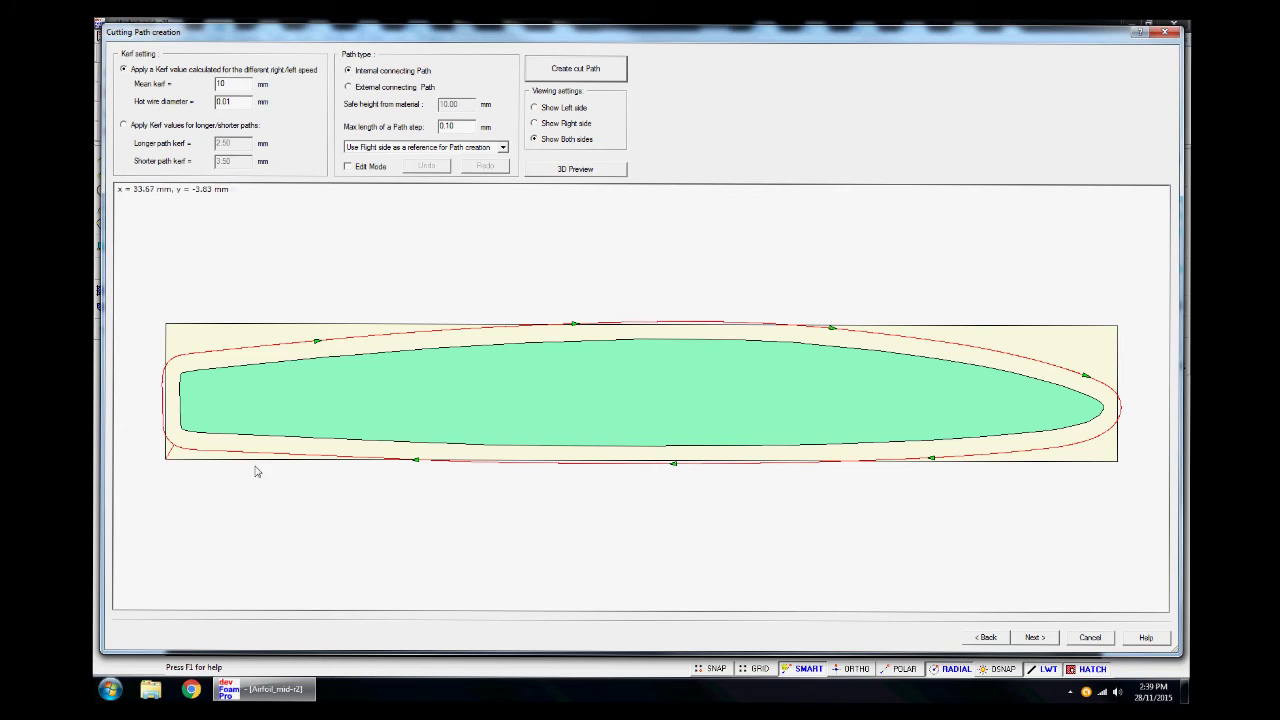
{"action": "double_click", "coordinate": [221, 84]}
{"action": "type", "text": "2"}
{"action": "left_click", "coordinate": [597, 70]}
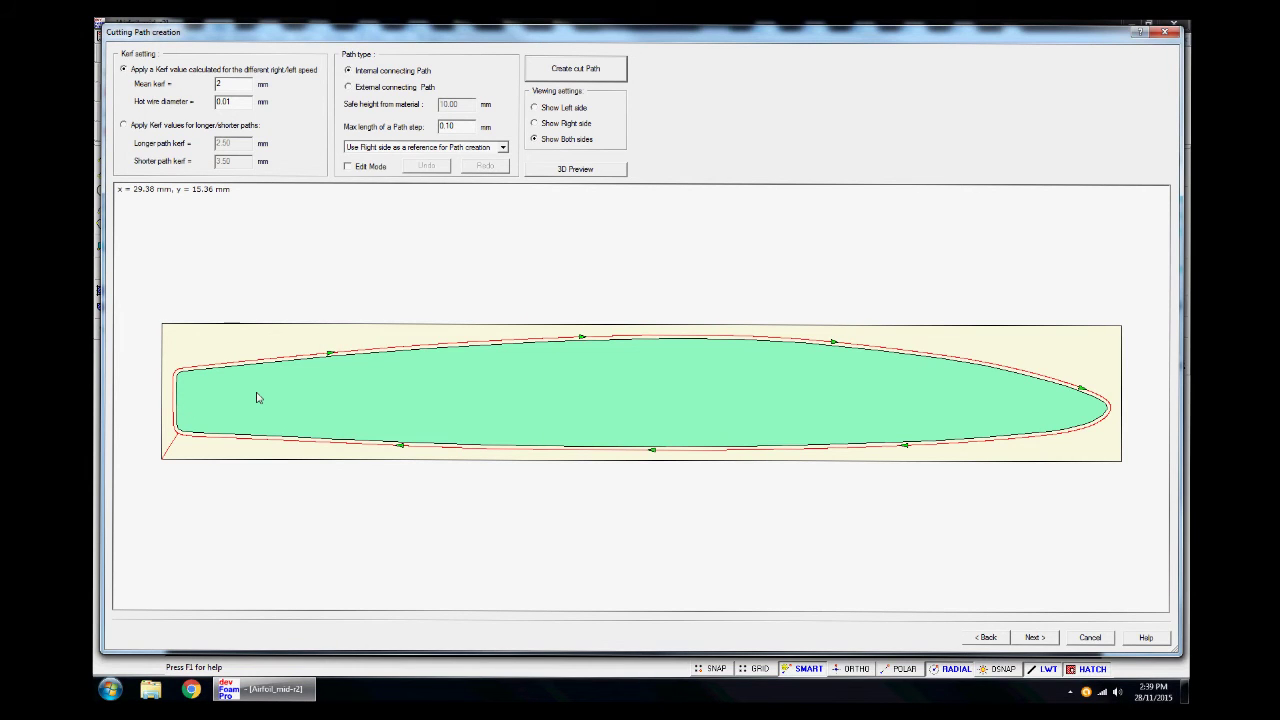
- Check the cut wing from below in 3D Preview, then continue to foam block placement
{"action": "left_click", "coordinate": [574, 170]}
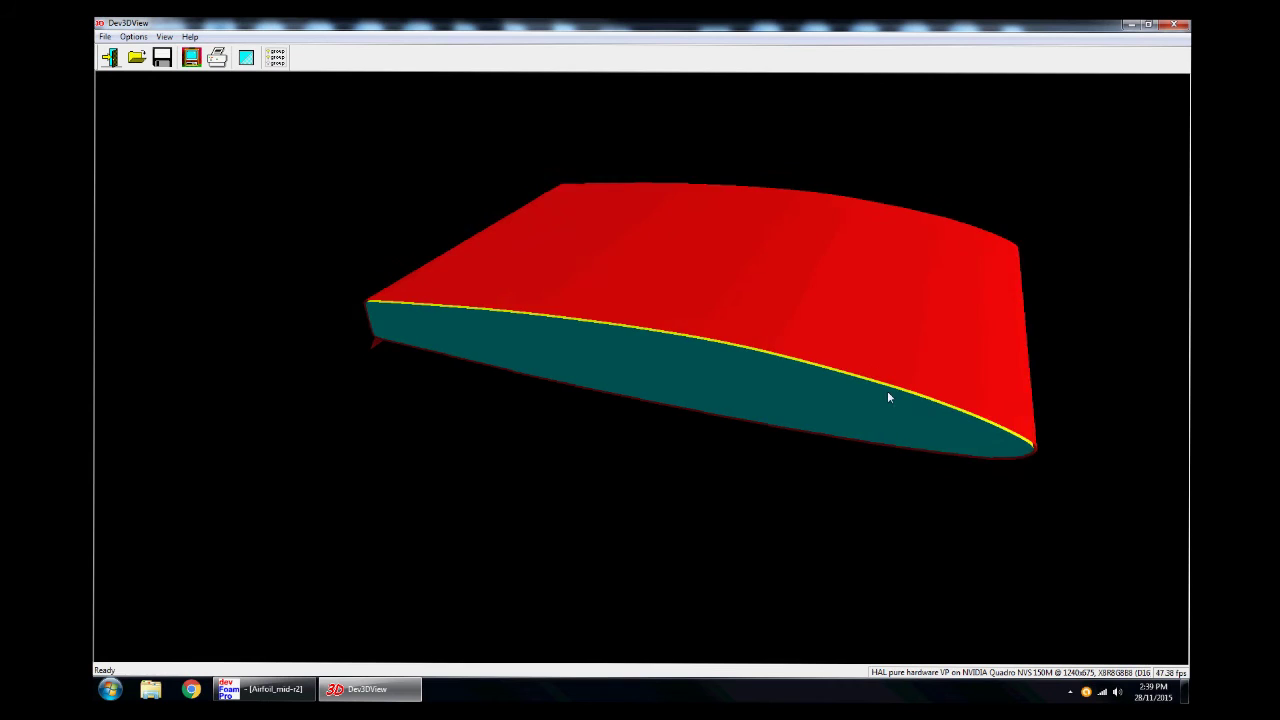
{"action": "left_click_drag", "start_coordinate": [887, 398], "coordinate": [606, 297]}
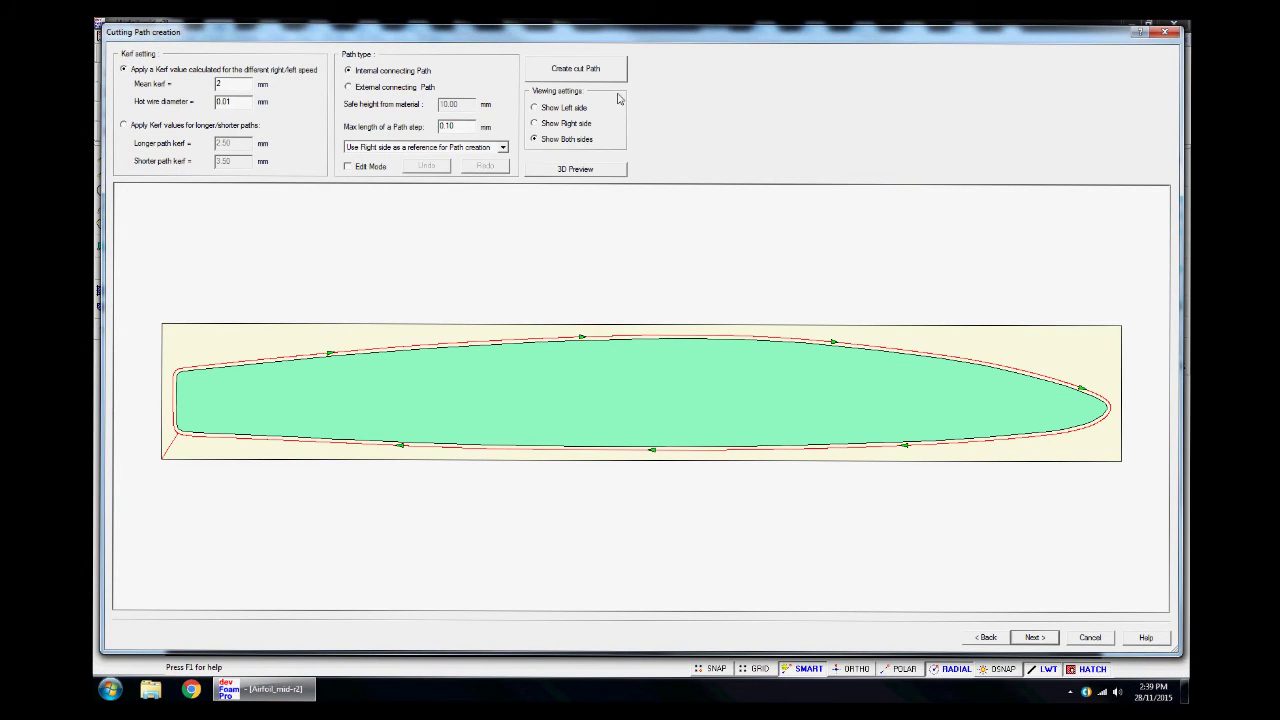
{"action": "left_click", "coordinate": [1035, 637]}
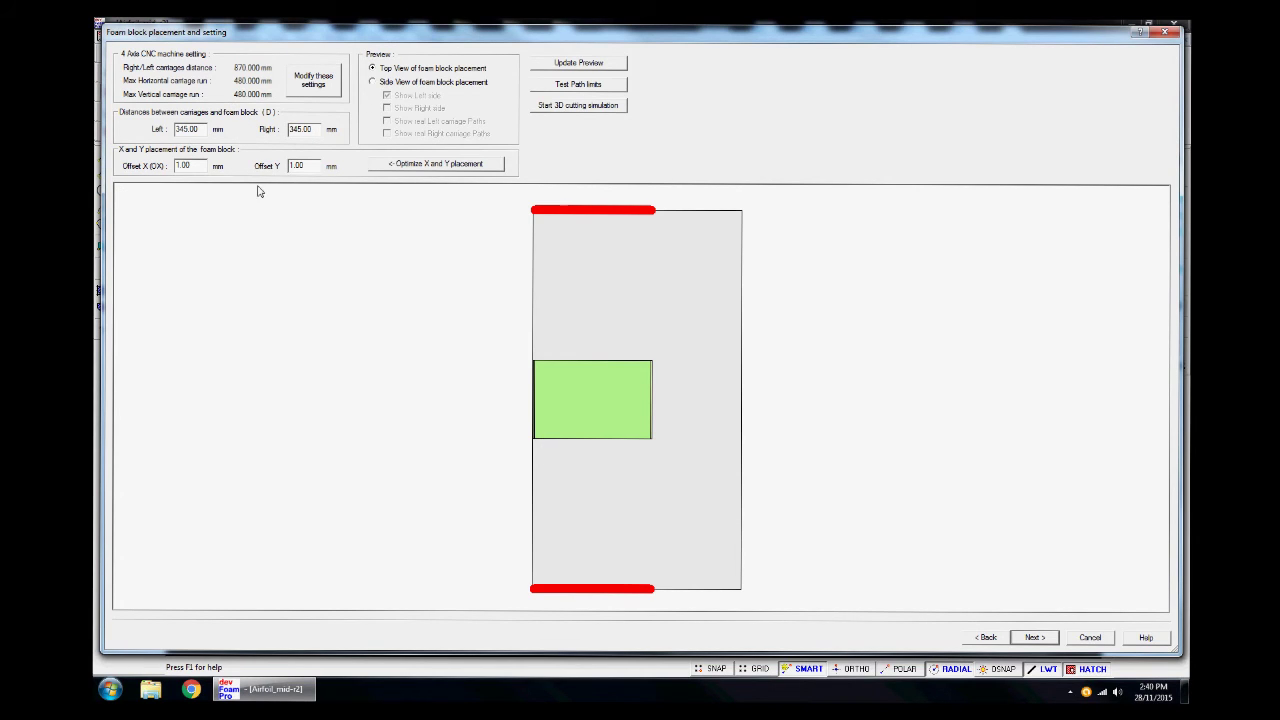
- Optimise the block's X and Y placement, pass the path-limits test, and refresh the preview
{"action": "left_click", "coordinate": [467, 164]}
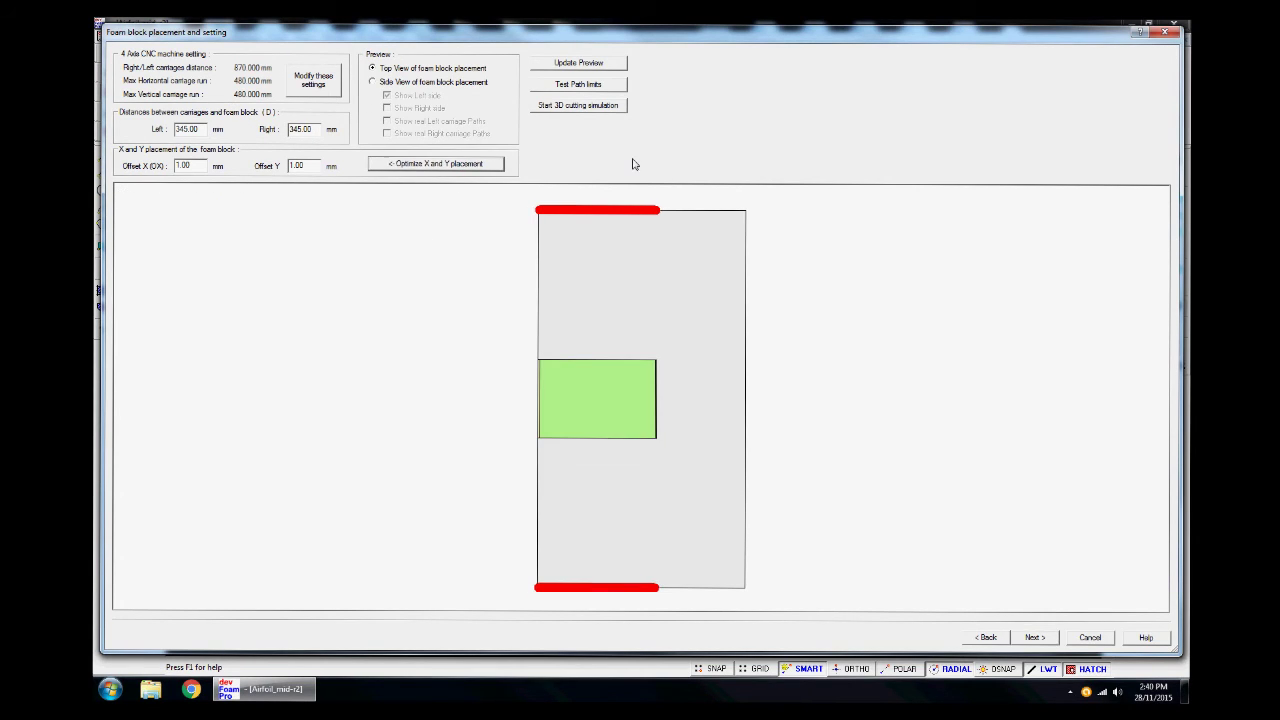
{"action": "left_click", "coordinate": [580, 86]}
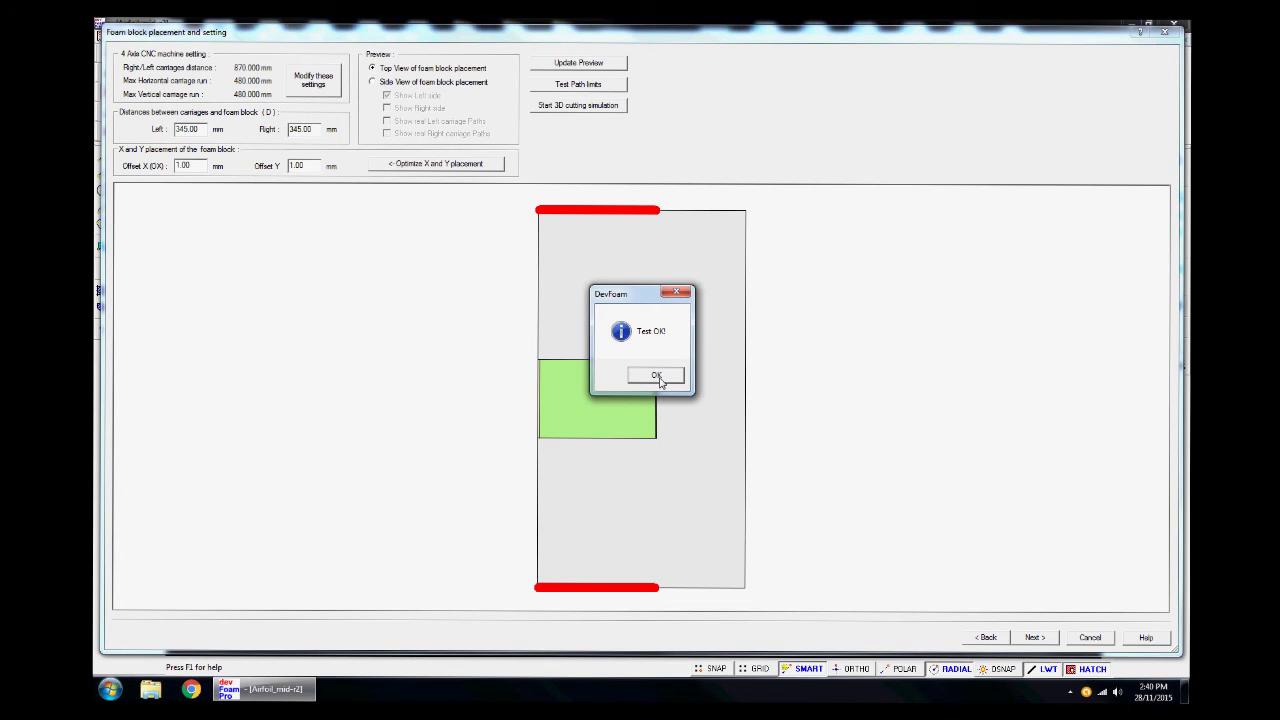
{"action": "left_click", "coordinate": [656, 376]}
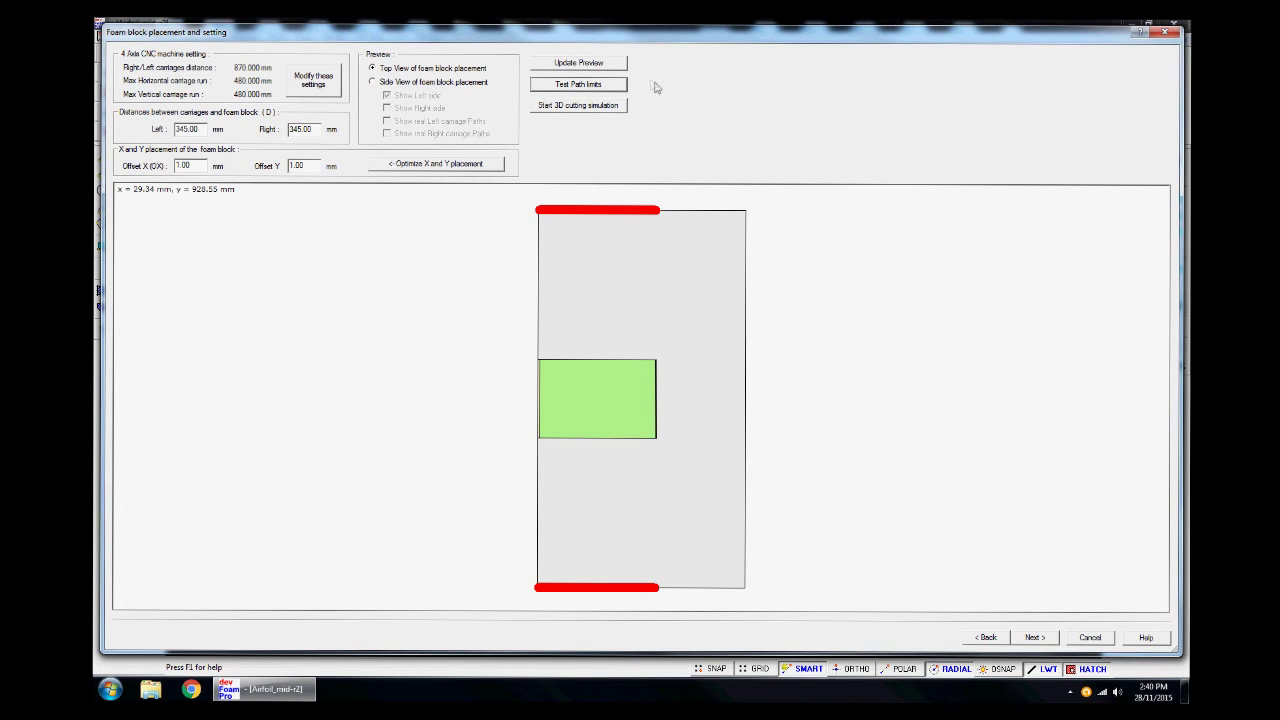
{"action": "left_click", "coordinate": [592, 60]}
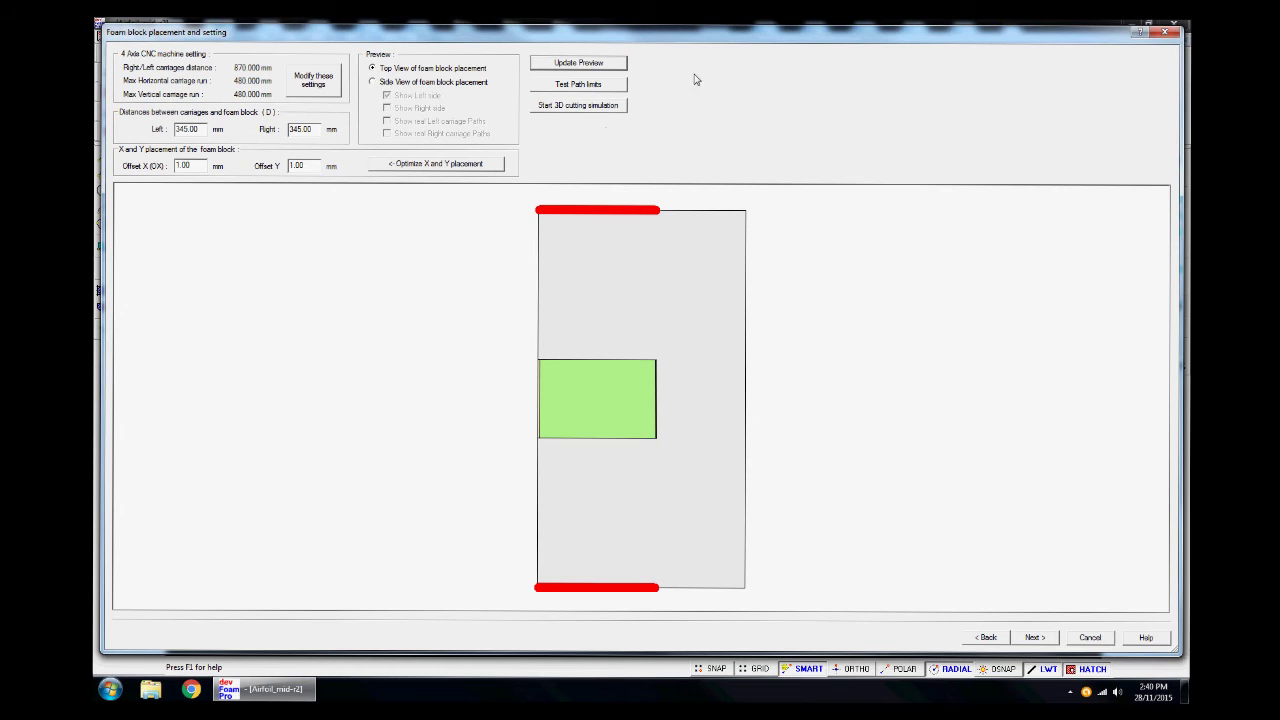
{"action": "left_click", "coordinate": [578, 105]}
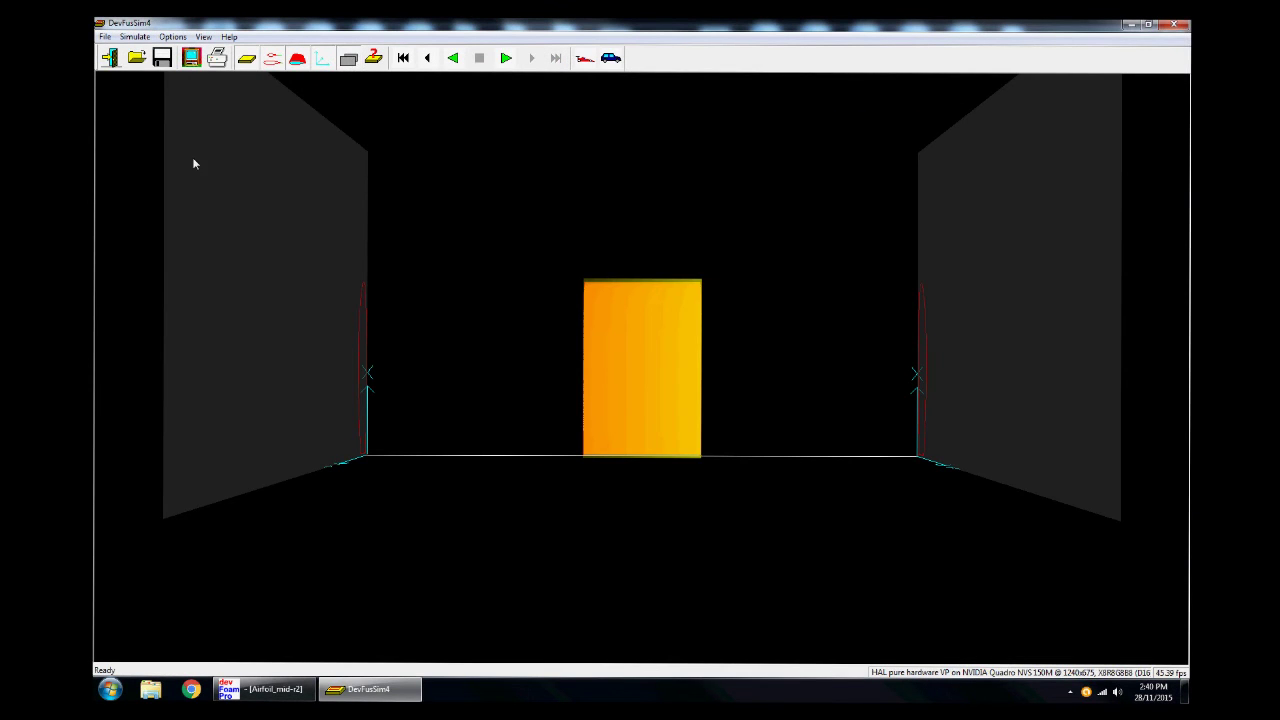
- Hide the cutting path lines, orbit and zoom around the yellow foam block, and rewind the simulation
{"action": "left_click", "coordinate": [280, 63]}
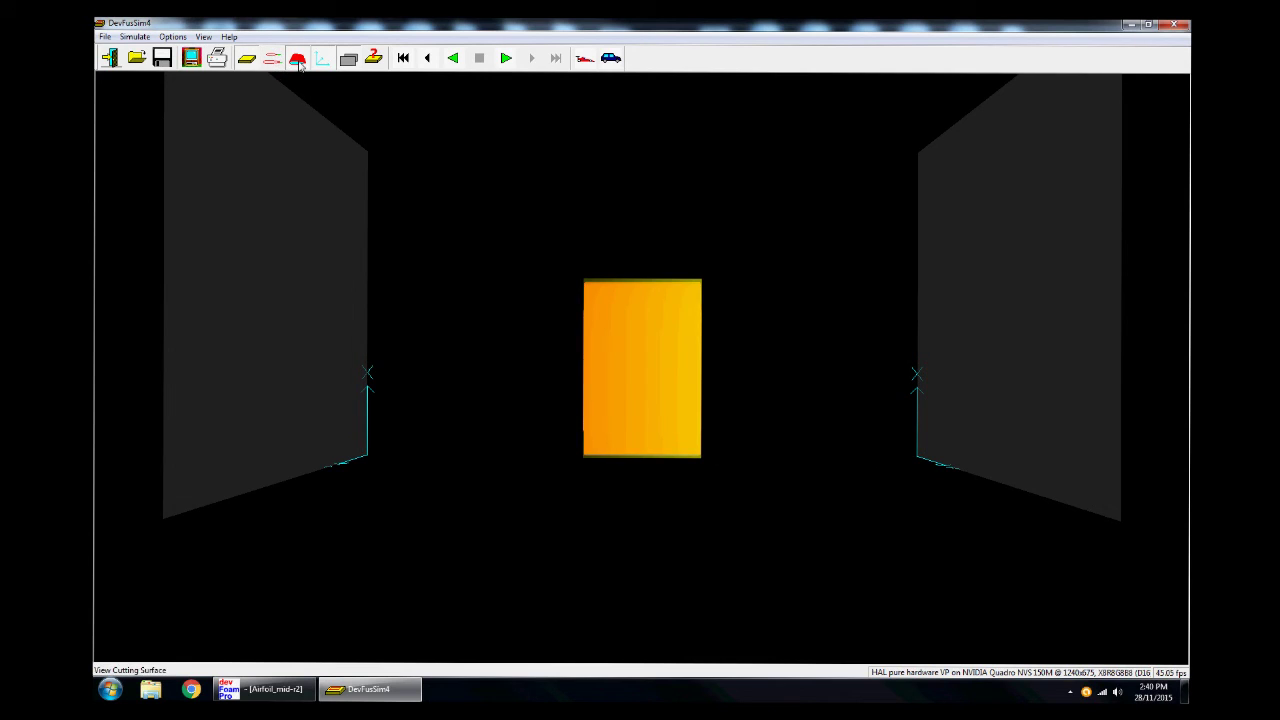
{"action": "left_click", "coordinate": [299, 62]}
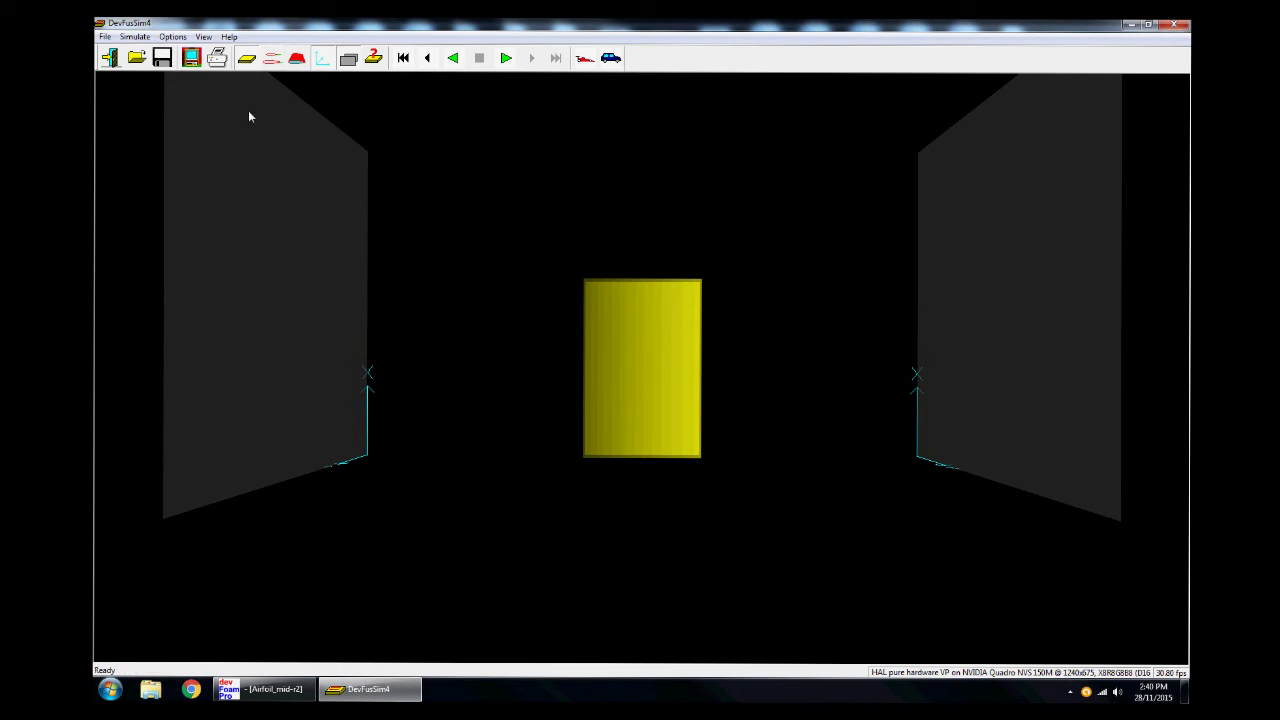
{"action": "left_click", "coordinate": [269, 62]}
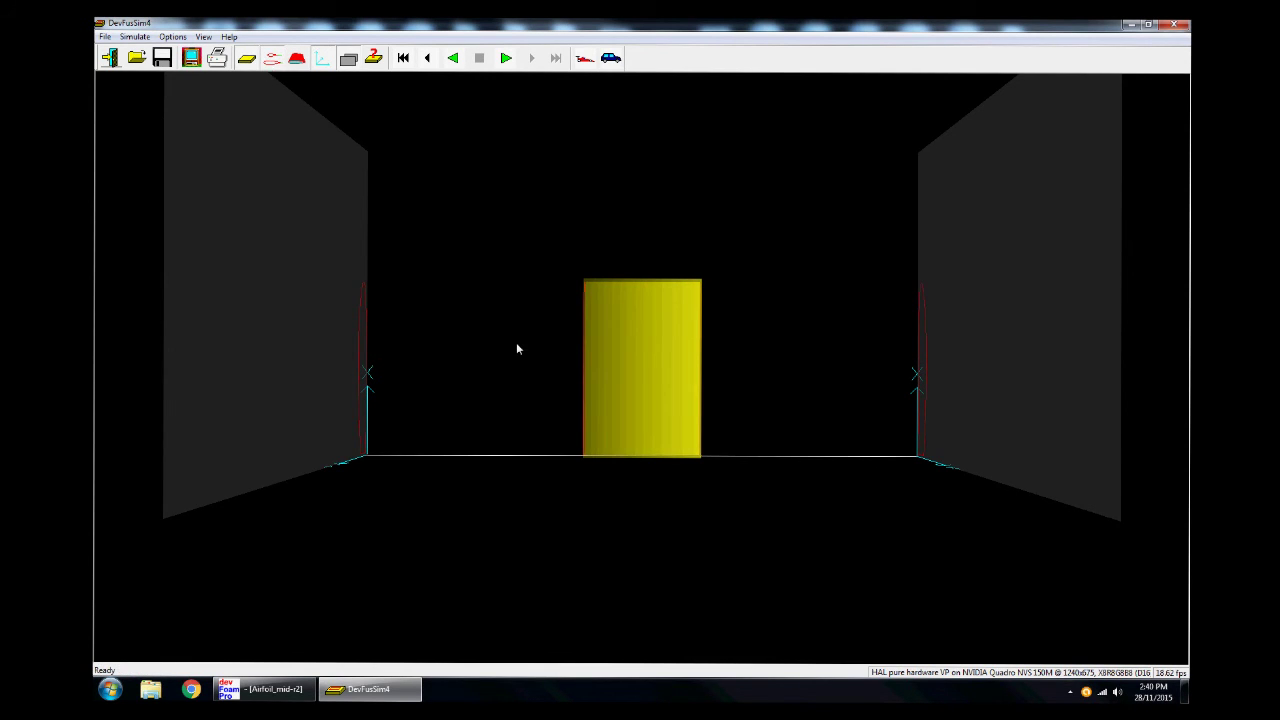
{"action": "left_click_drag", "start_coordinate": [517, 349], "coordinate": [486, 277]}
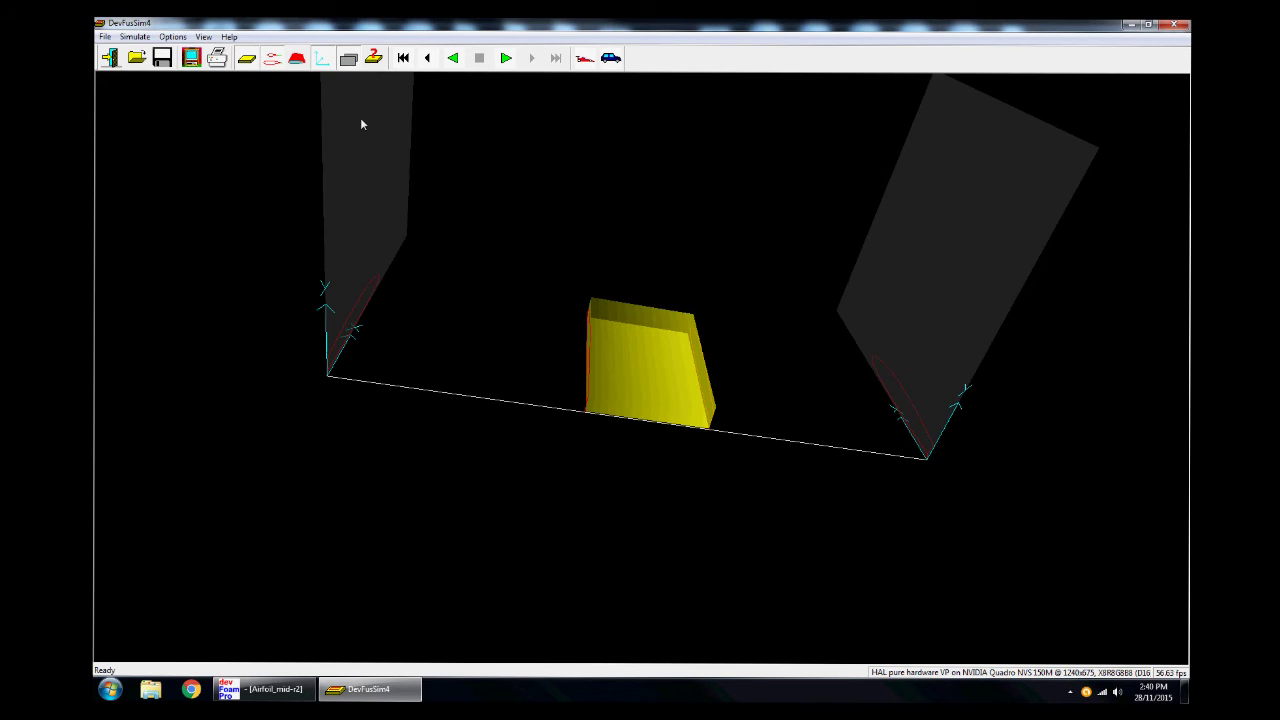
{"action": "left_click", "coordinate": [274, 62]}
{"action": "left_click_drag", "start_coordinate": [860, 389], "coordinate": [668, 400]}
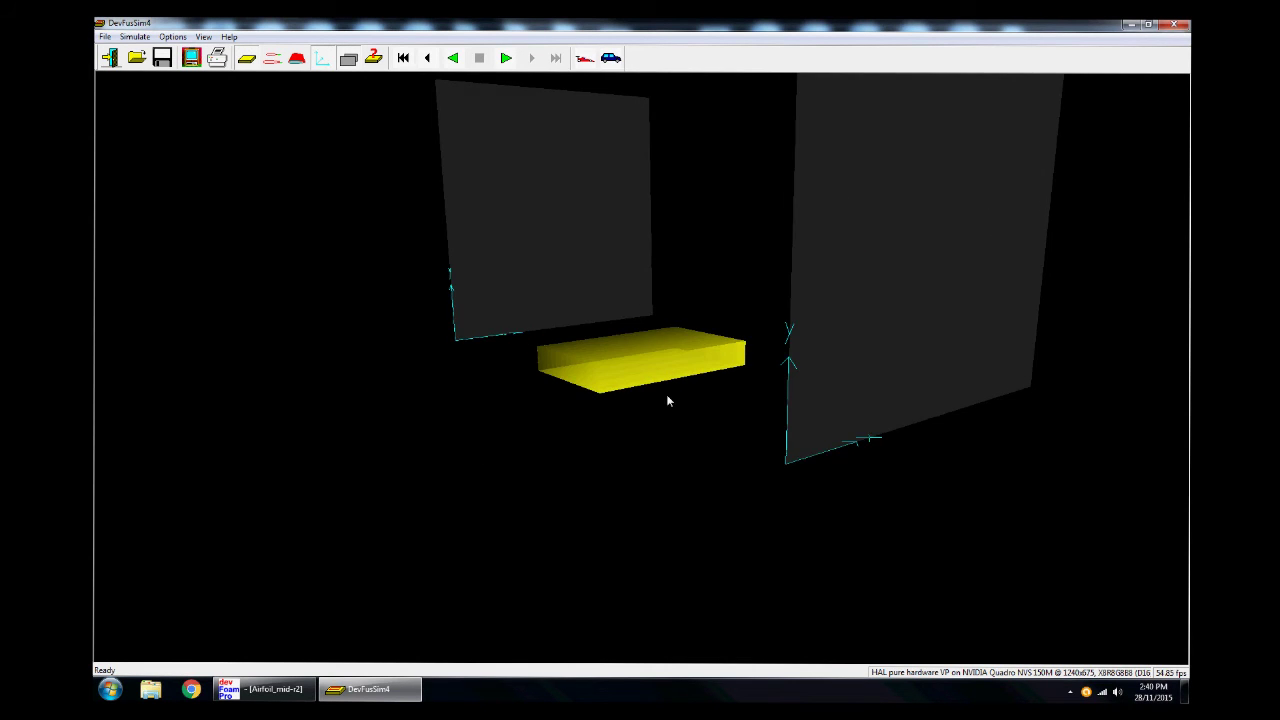
{"action": "scroll", "coordinate": [668, 400], "scroll_direction": "up", "scroll_amount": 5}
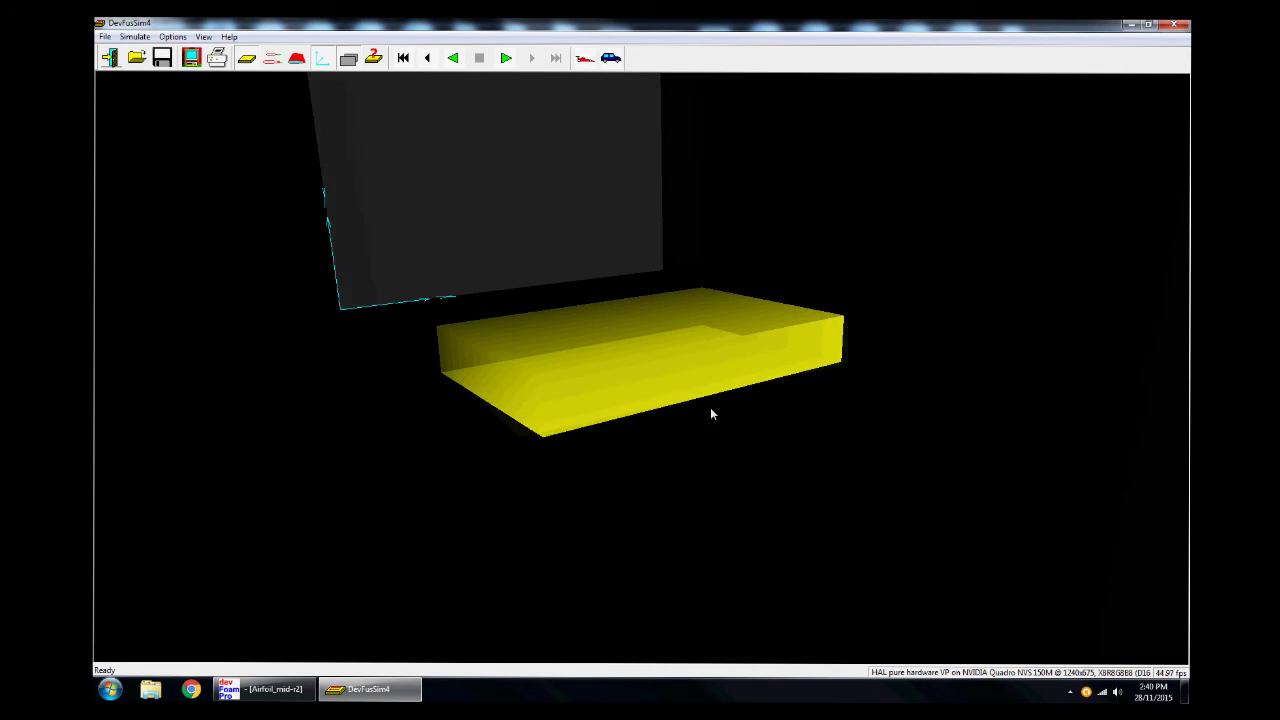
{"action": "left_click_drag", "start_coordinate": [712, 413], "coordinate": [592, 424]}
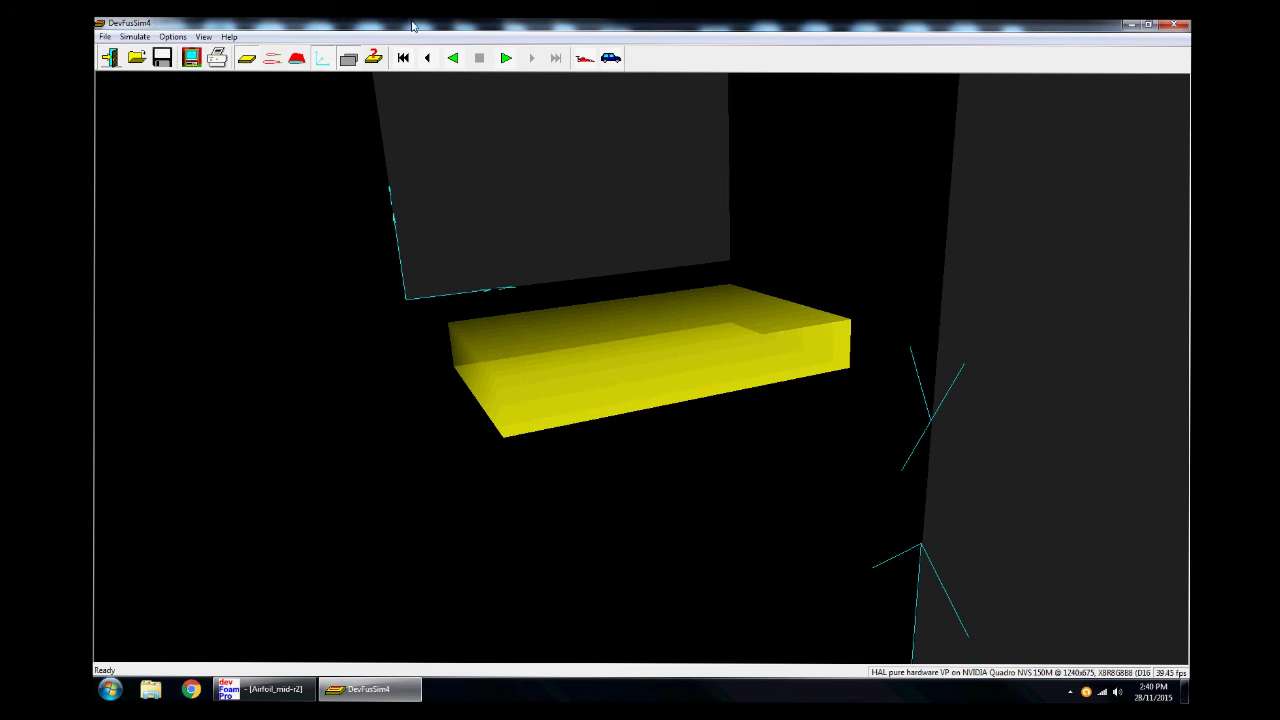
{"action": "left_click", "coordinate": [403, 58]}
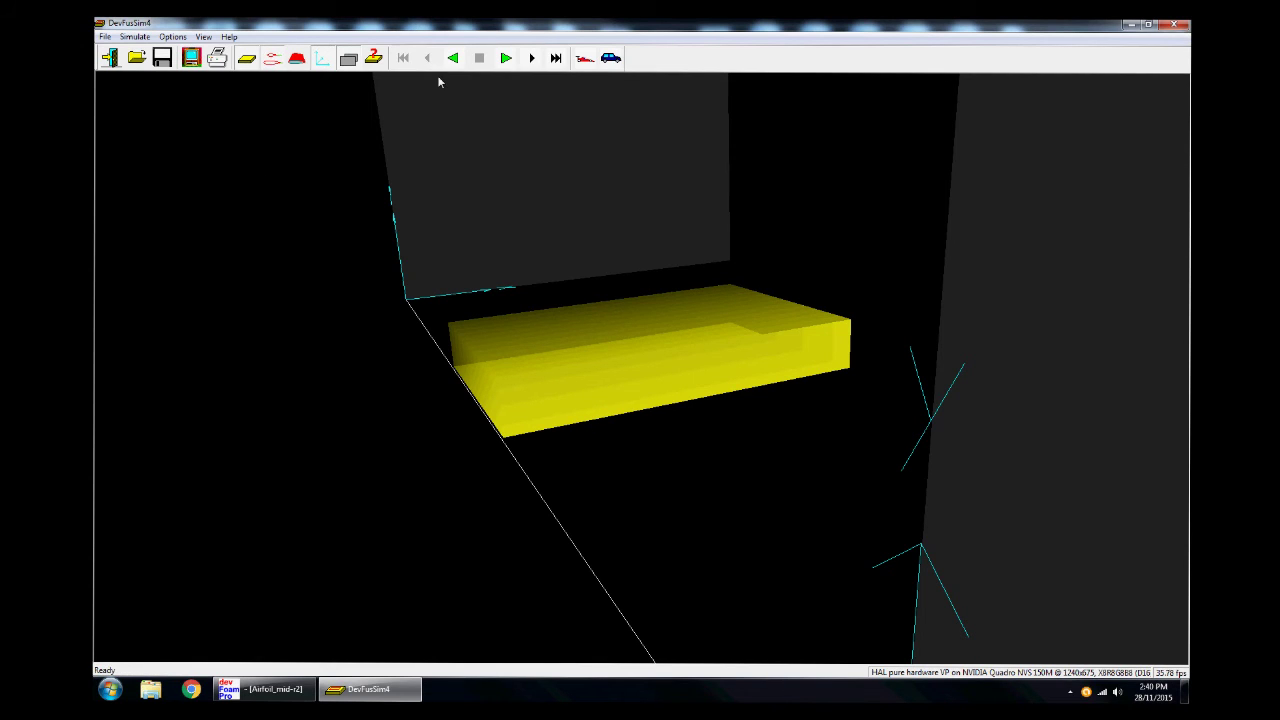
{"action": "left_click", "coordinate": [507, 59]}
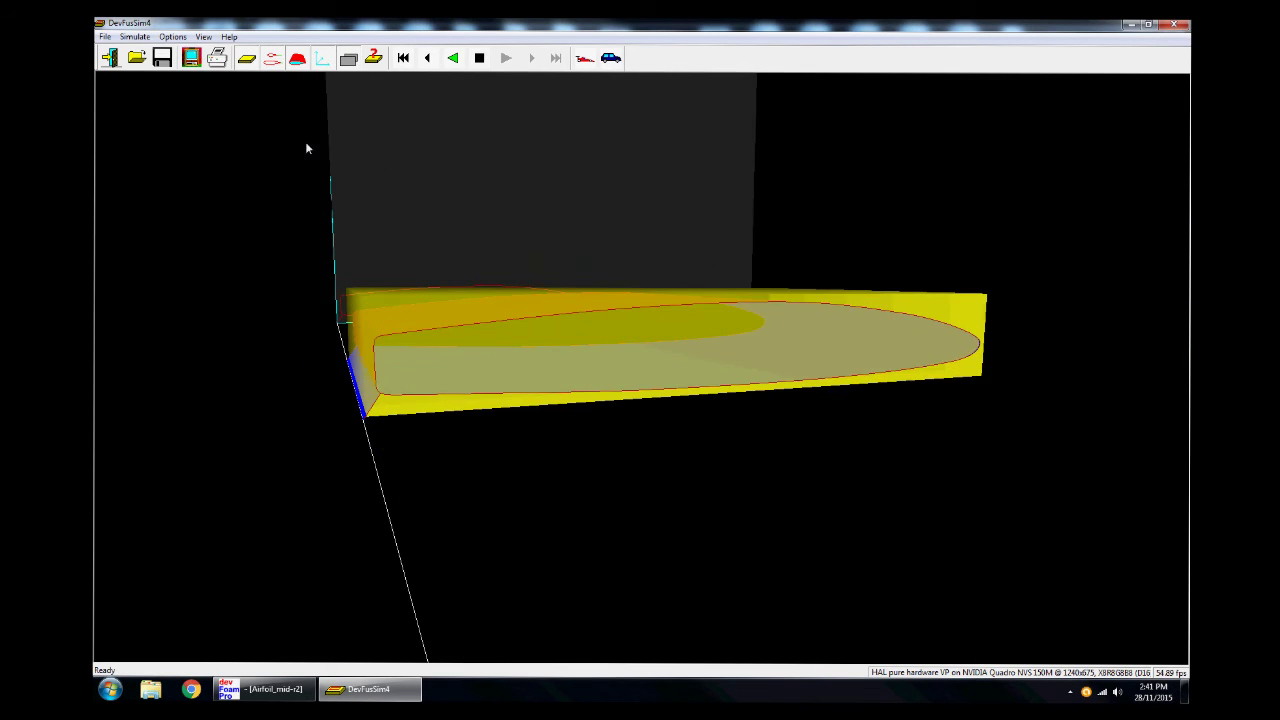
- Hide the foam block and wire path, then orbit to inspect the carved airfoil wing
{"action": "left_click", "coordinate": [247, 58]}
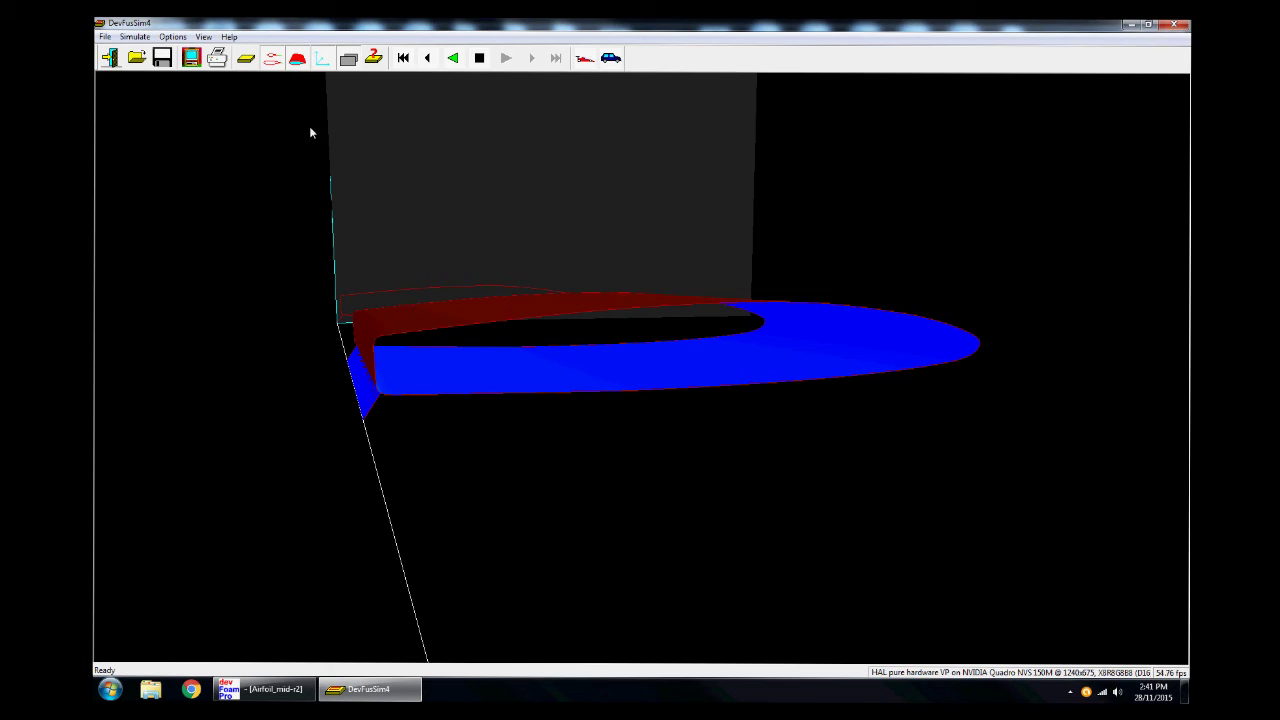
{"action": "left_click", "coordinate": [272, 62]}
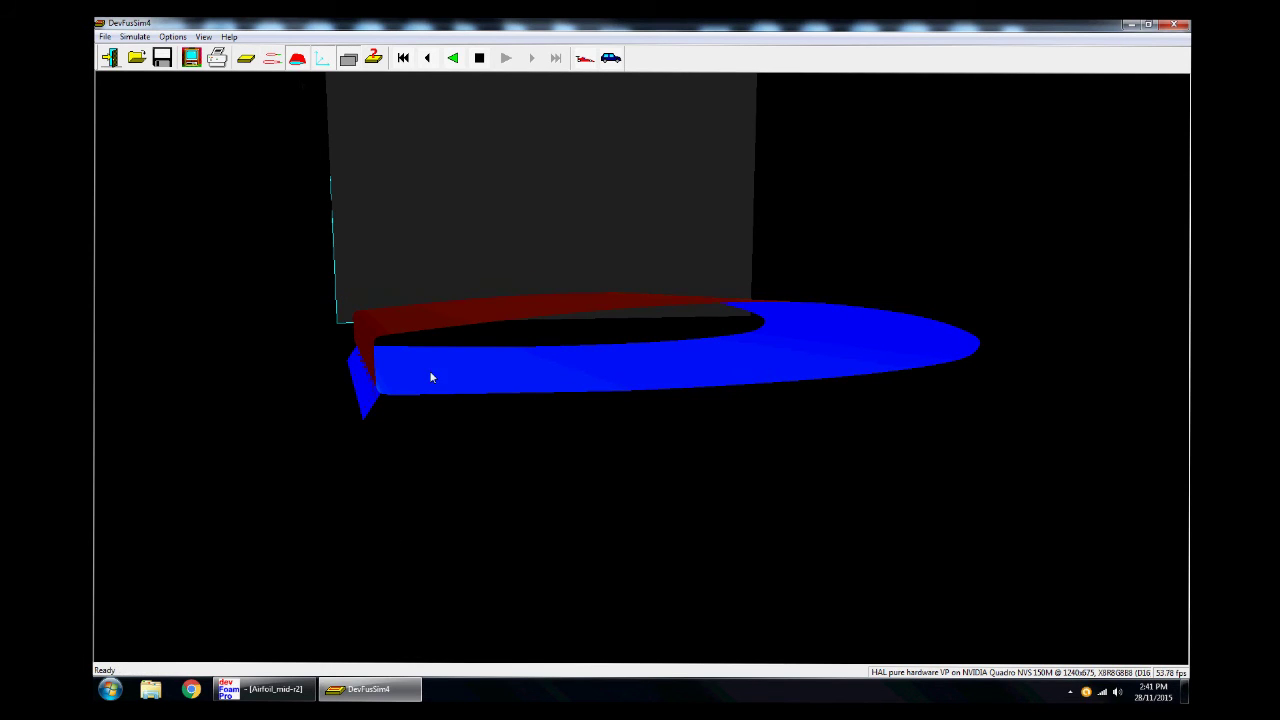
{"action": "left_click_drag", "start_coordinate": [371, 329], "coordinate": [786, 419]}
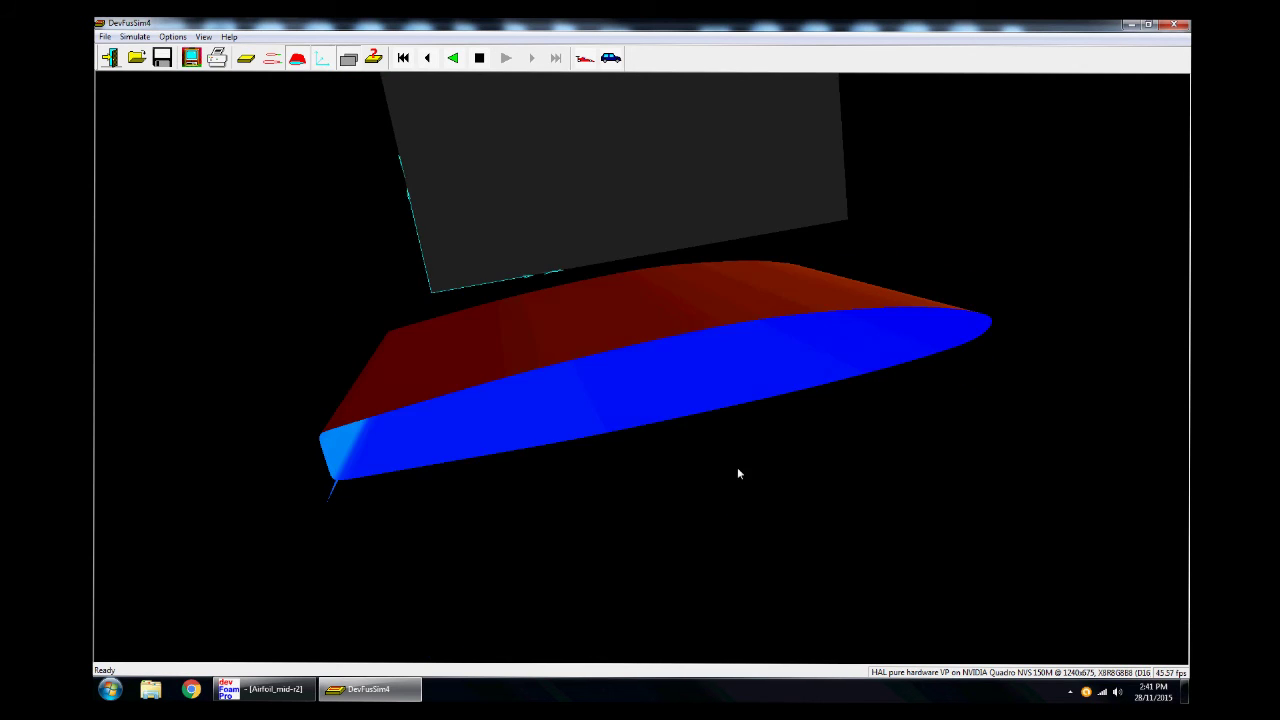
{"action": "left_click_drag", "start_coordinate": [737, 473], "coordinate": [530, 250]}
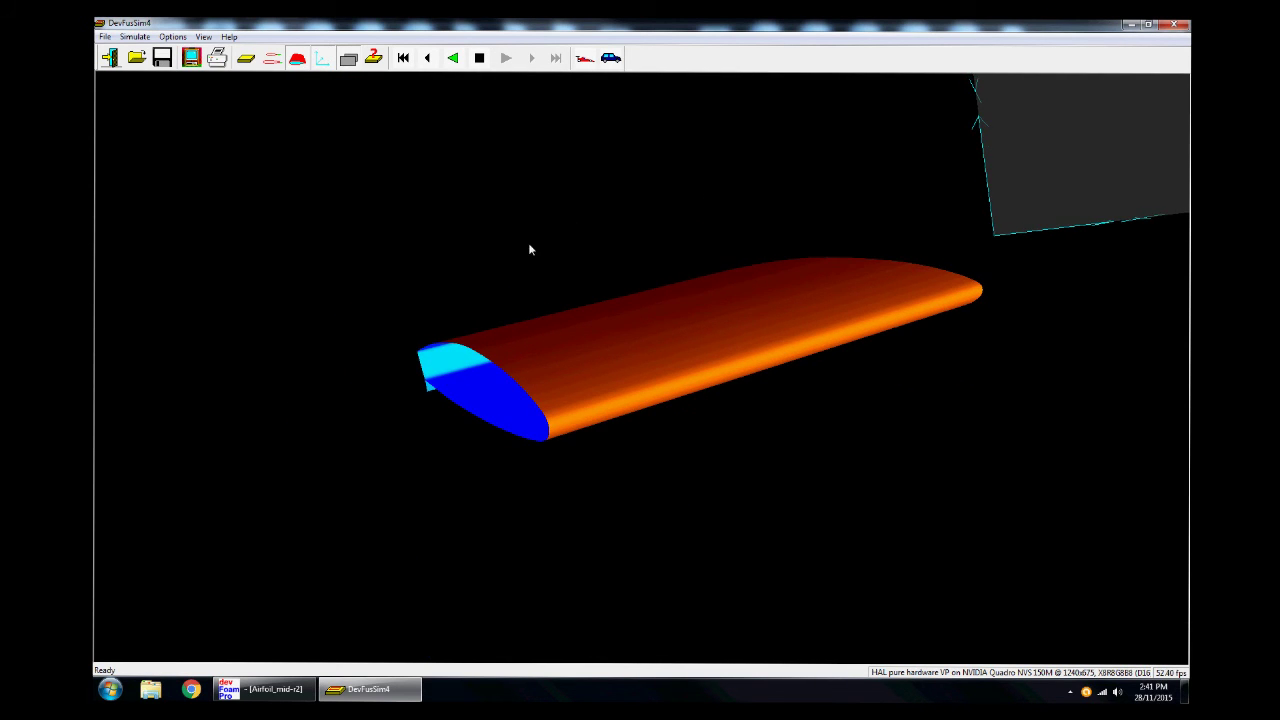
- Review the foam block size details, reset the simulation, and advance to cutting file creation
{"action": "left_click", "coordinate": [372, 58]}
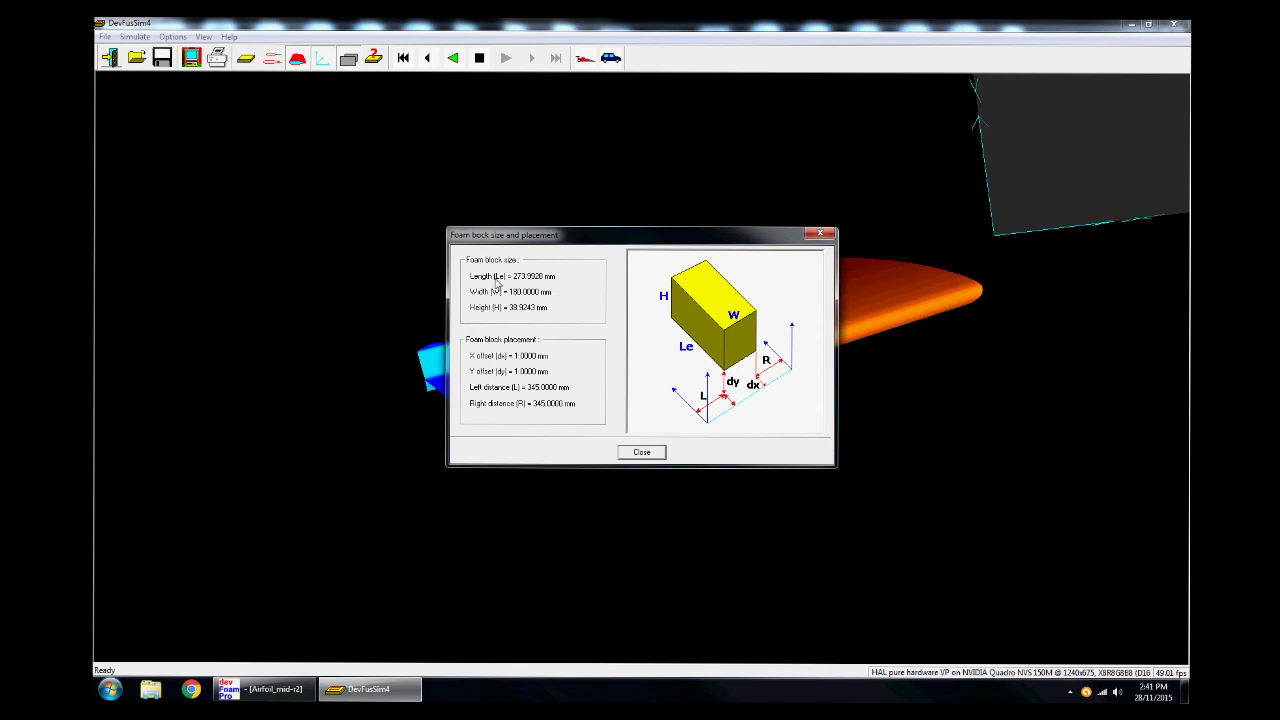
{"action": "left_click", "coordinate": [642, 453]}
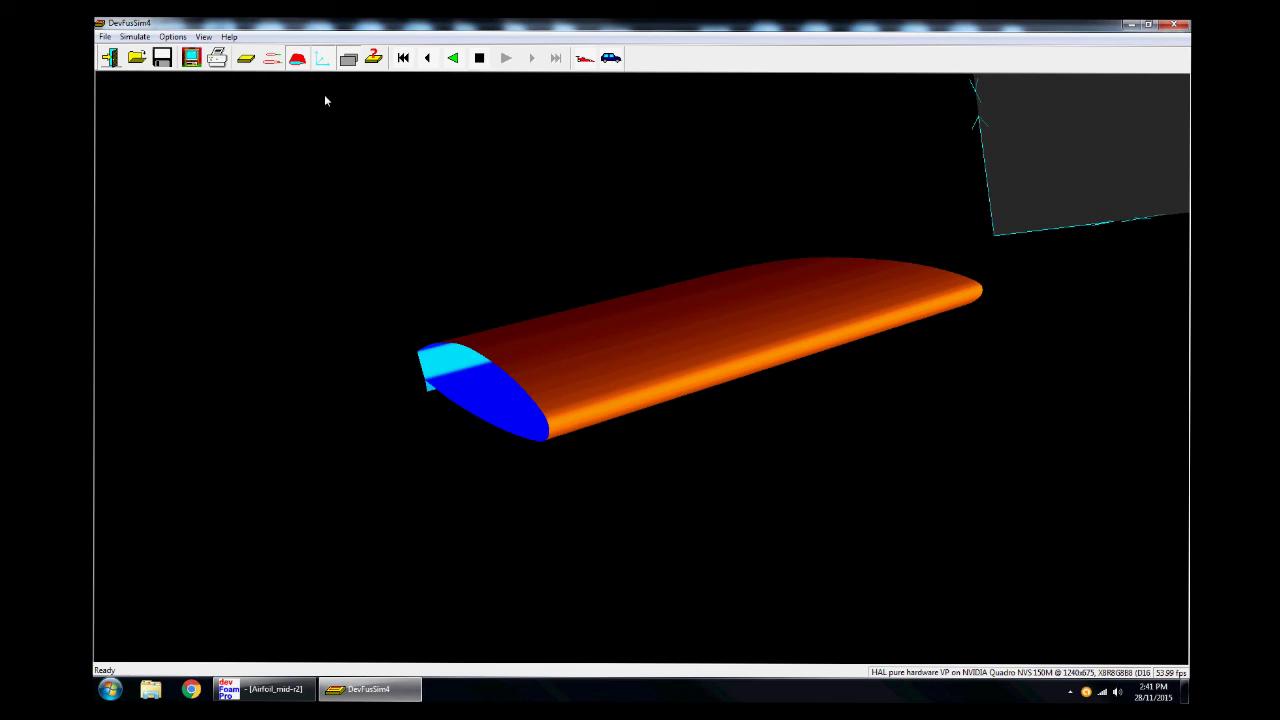
{"action": "left_click", "coordinate": [403, 58]}
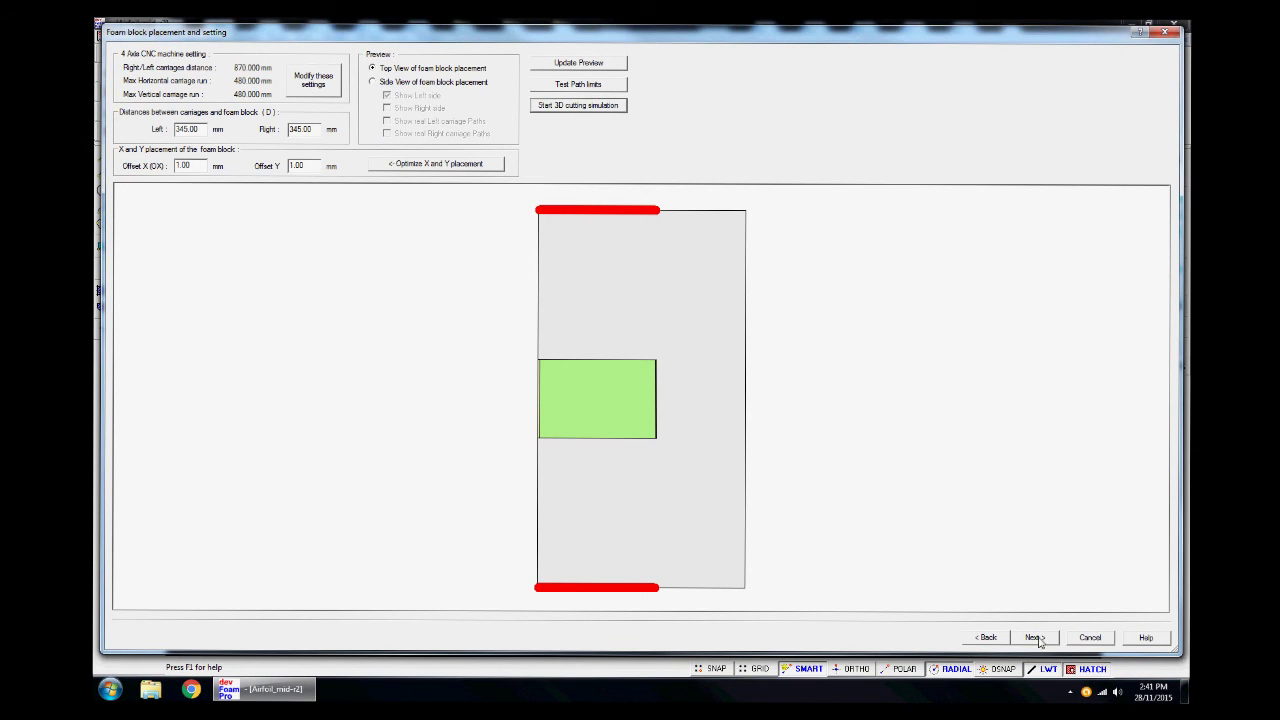
{"action": "left_click", "coordinate": [1035, 638]}
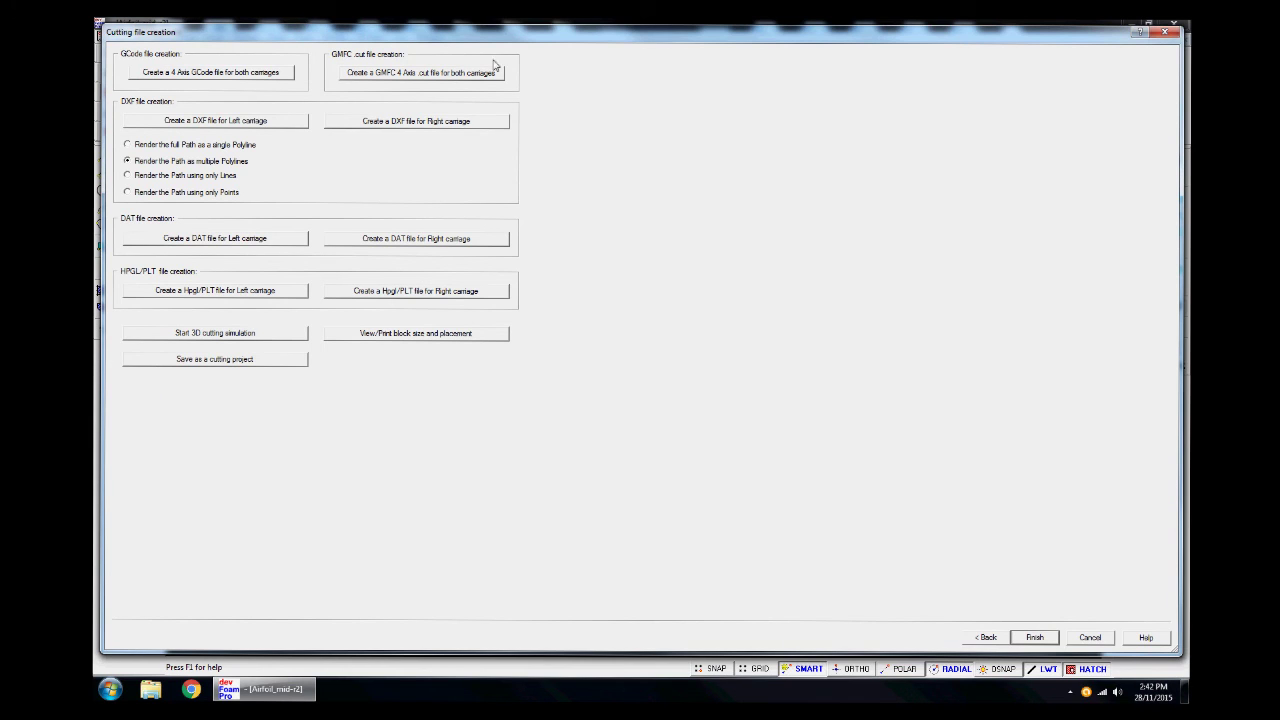
- Open the block size and placement report in Chrome and copy its full text
{"action": "left_click", "coordinate": [420, 336]}
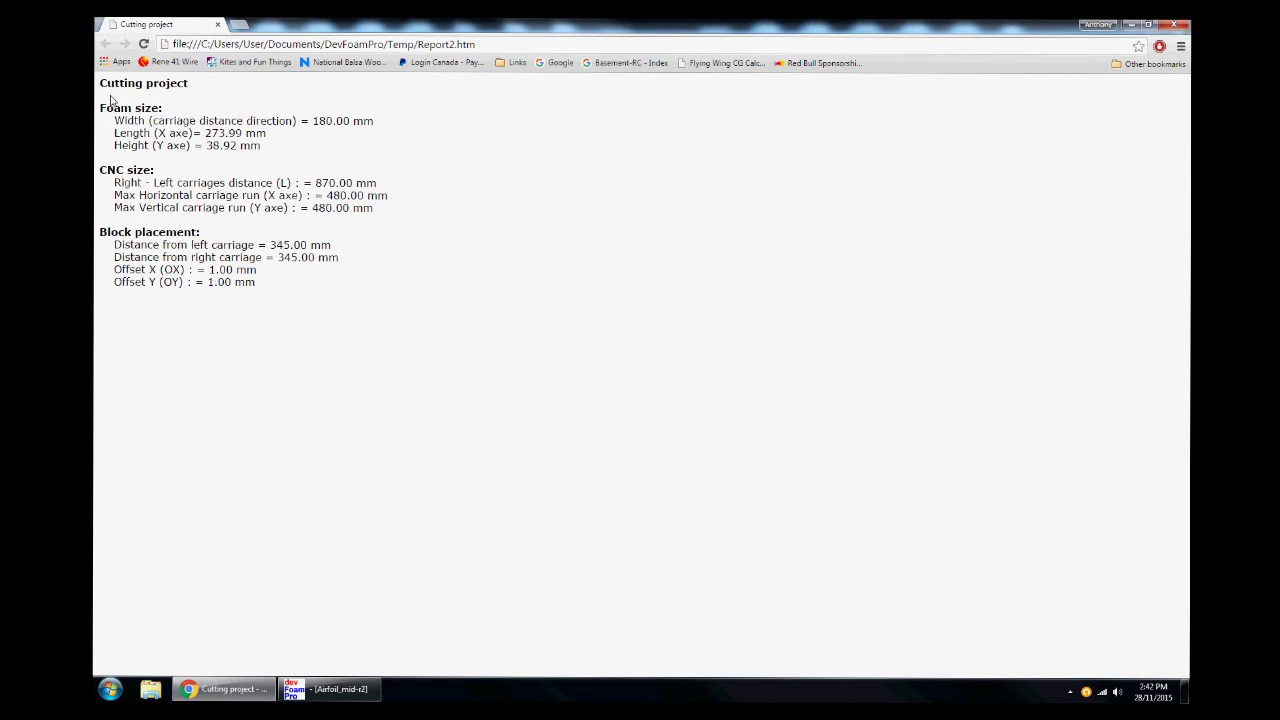
{"action": "left_click_drag", "start_coordinate": [100, 82], "coordinate": [343, 297]}
{"action": "right_click", "coordinate": [234, 198]}
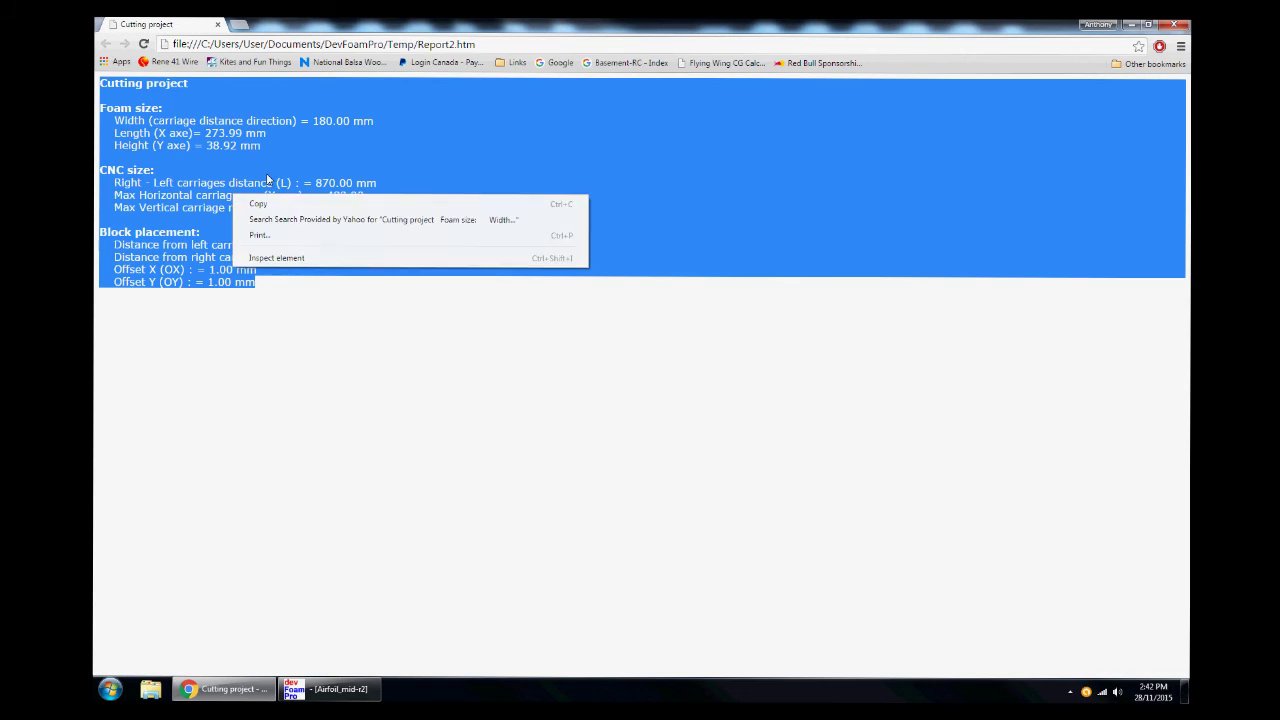
{"action": "left_click", "coordinate": [294, 205]}
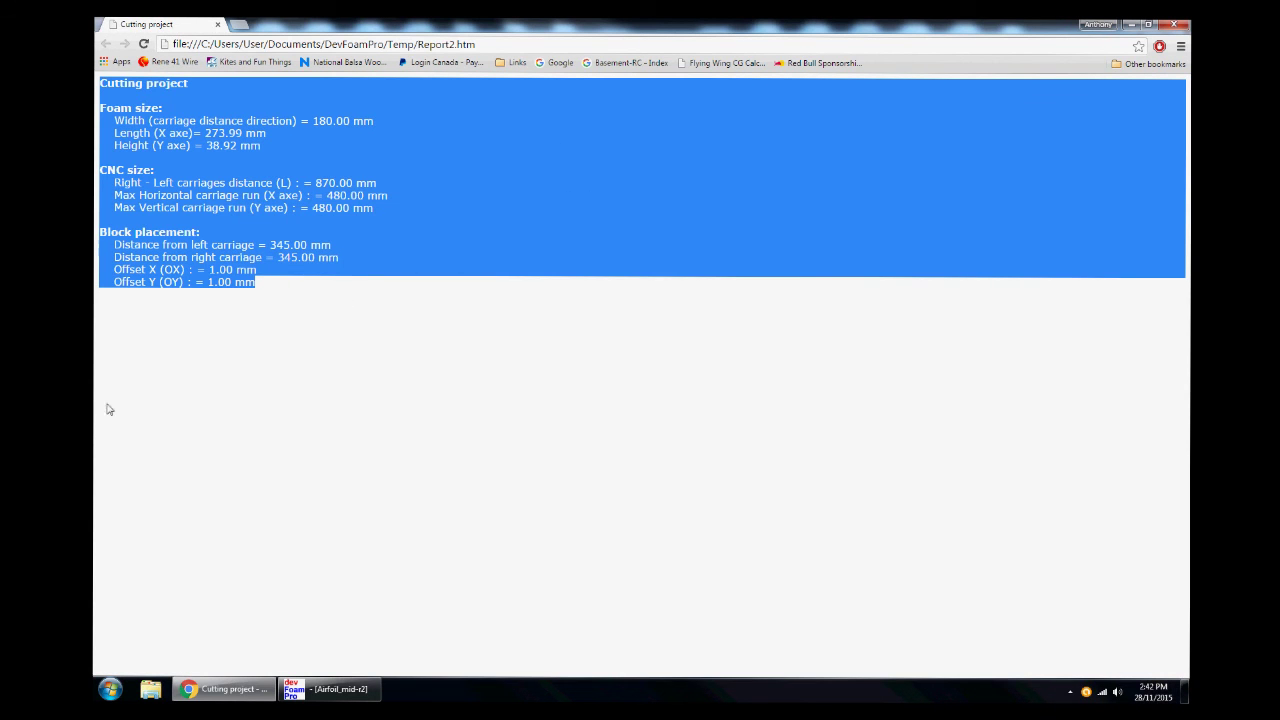
- Launch Notepad and paste the copied cutting project report into it
{"action": "left_click", "coordinate": [110, 690]}
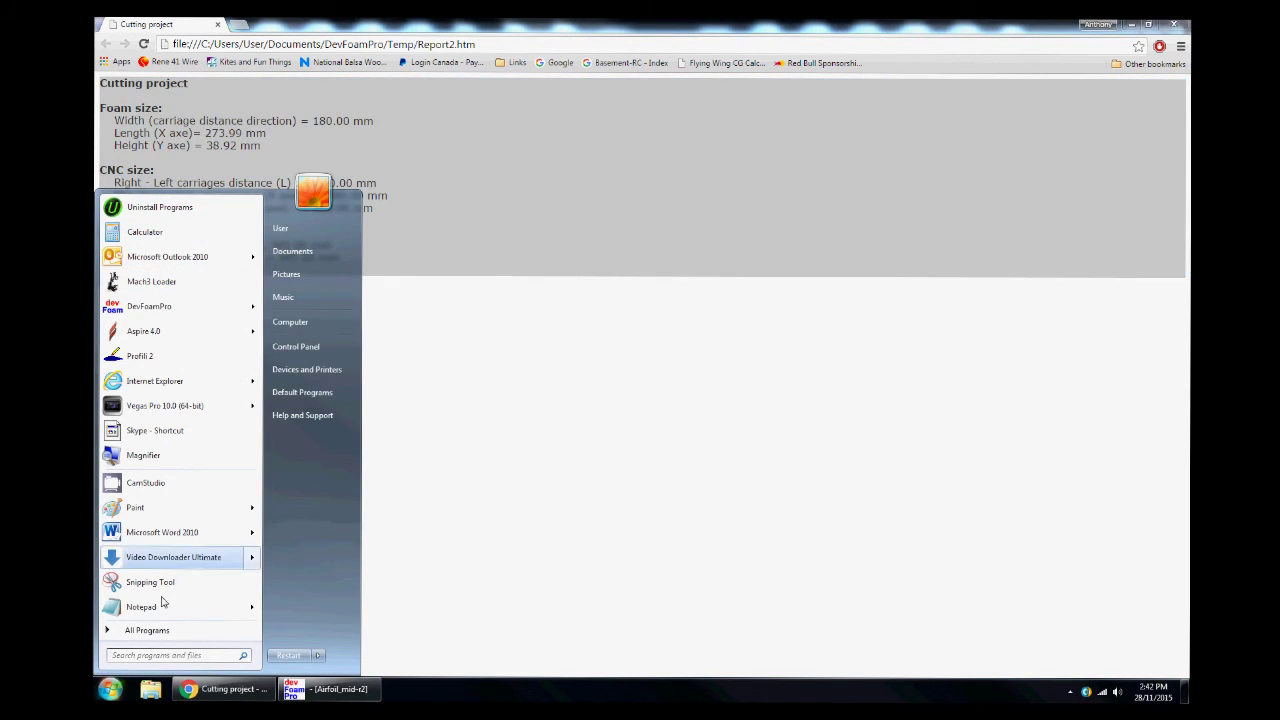
{"action": "left_click", "coordinate": [163, 607]}
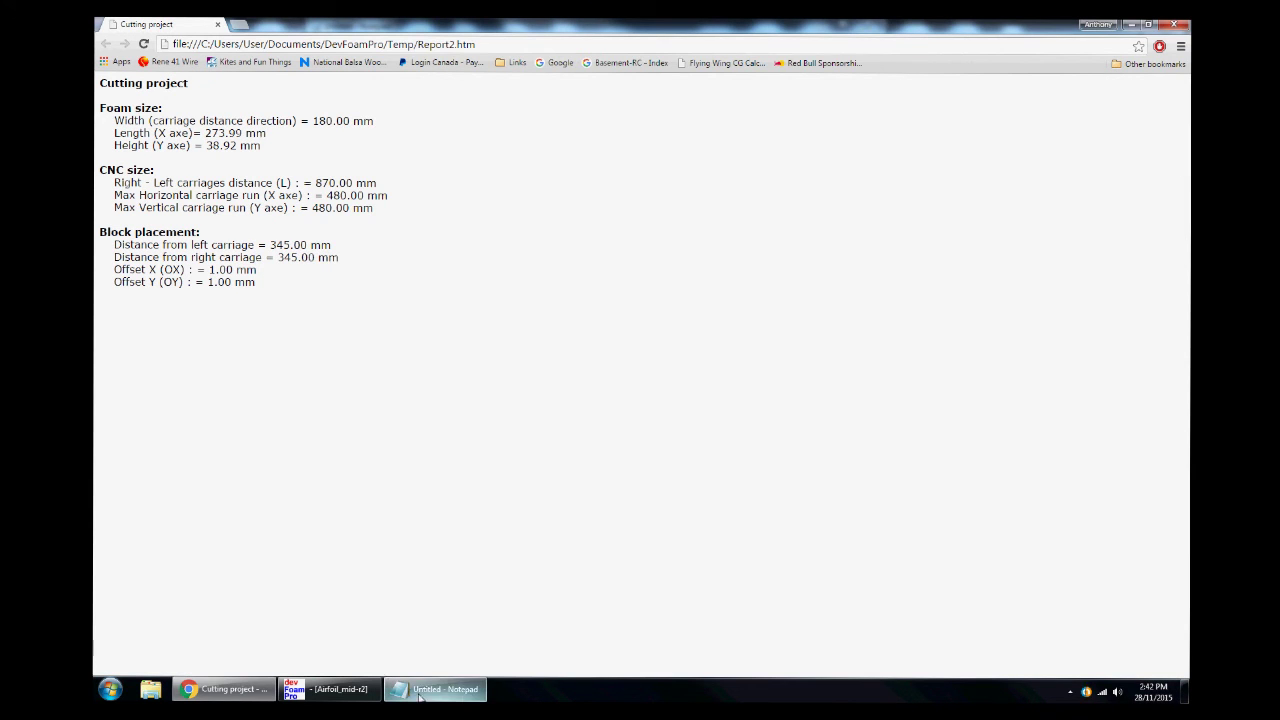
{"action": "right_click", "coordinate": [422, 136]}
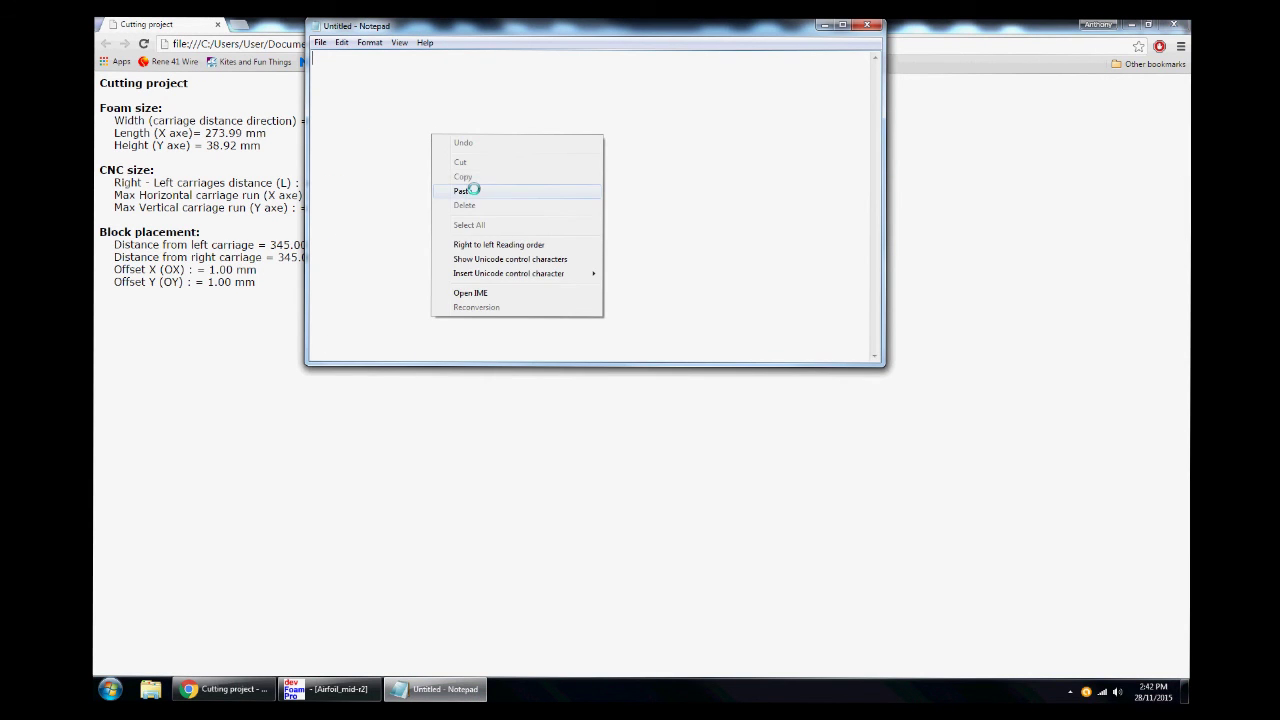
{"action": "left_click", "coordinate": [470, 188]}
- Abandon the Save As to the Desktop folder and close Notepad without saving
{"action": "left_click", "coordinate": [321, 43]}
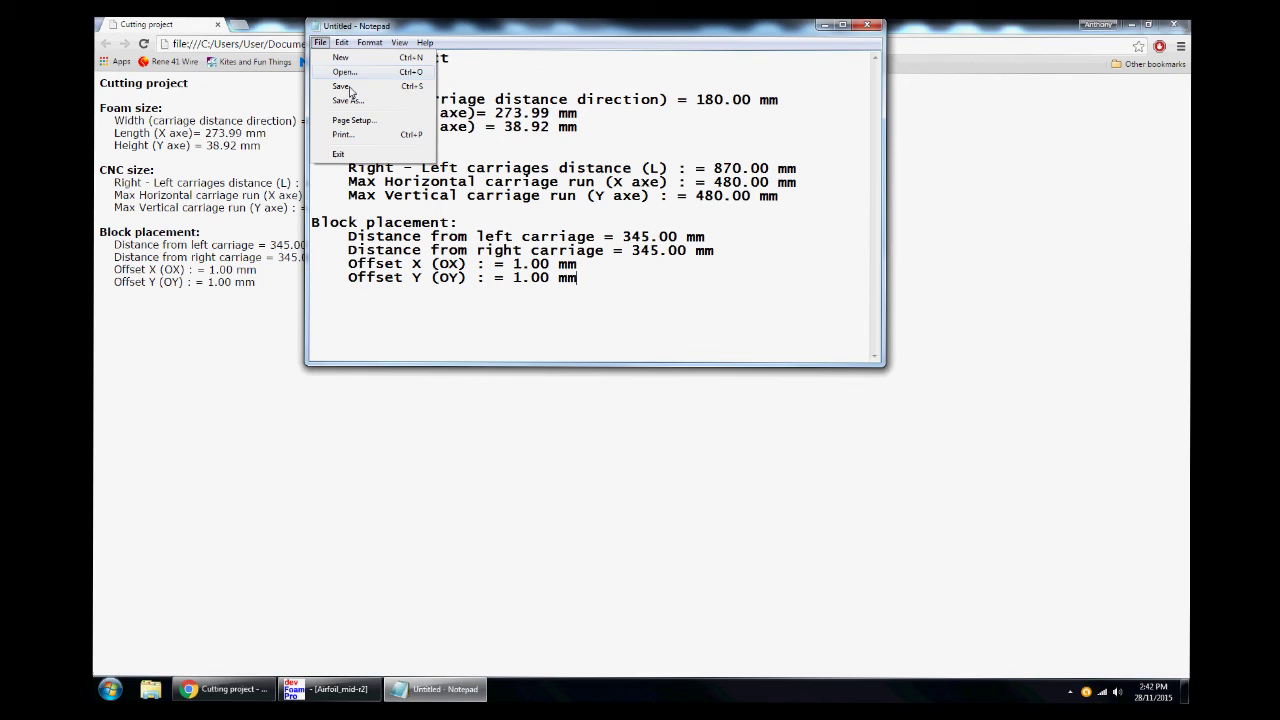
{"action": "left_click", "coordinate": [345, 100]}
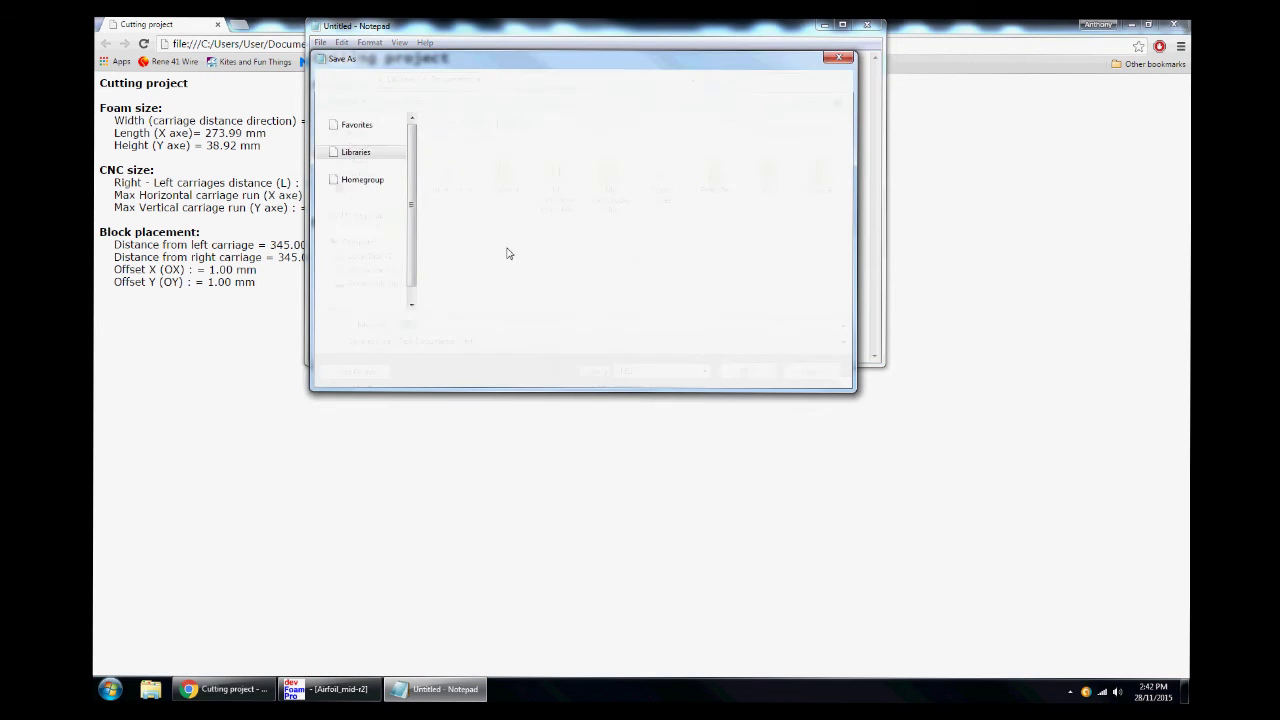
{"action": "left_click", "coordinate": [383, 140]}
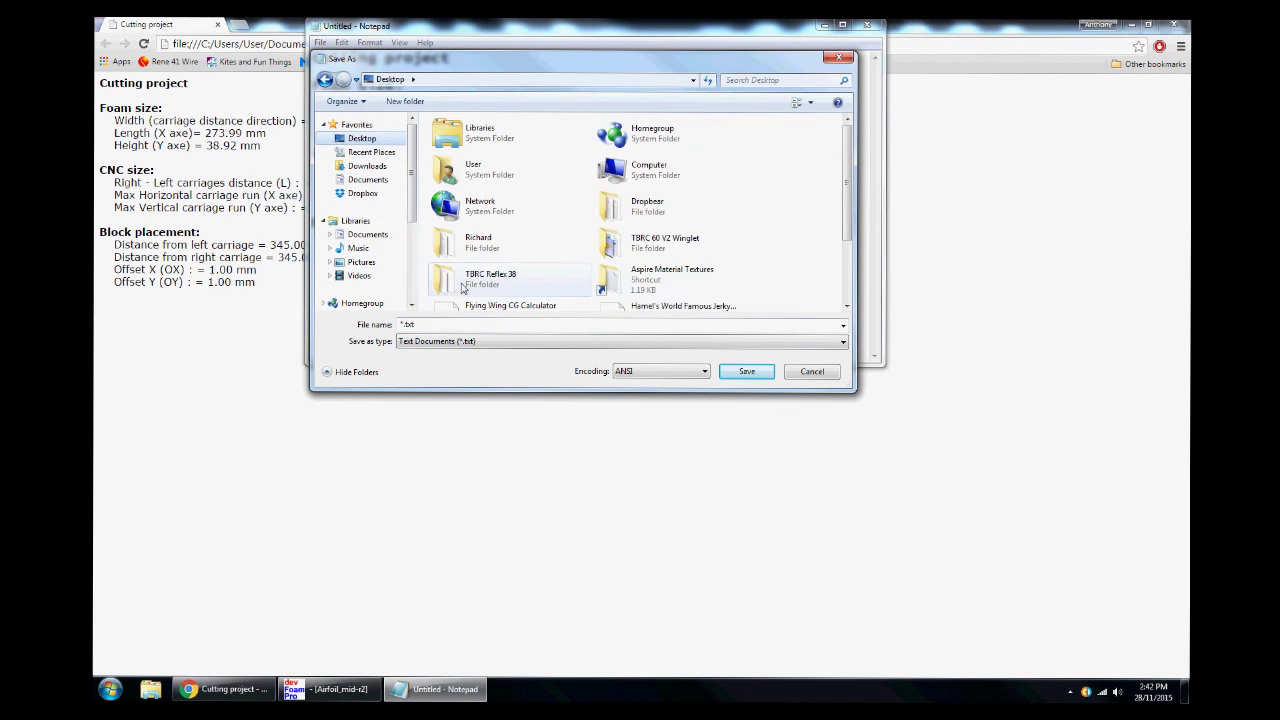
{"action": "double_click", "coordinate": [447, 256]}
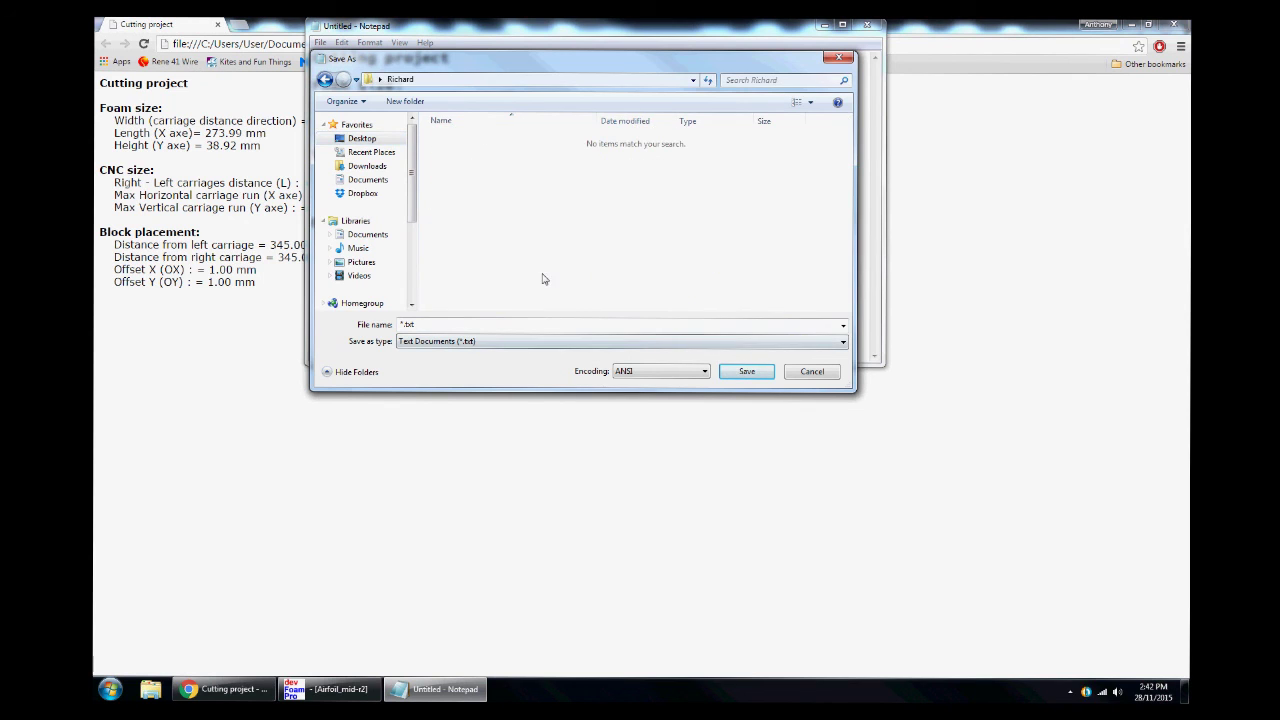
{"action": "left_click", "coordinate": [805, 371]}
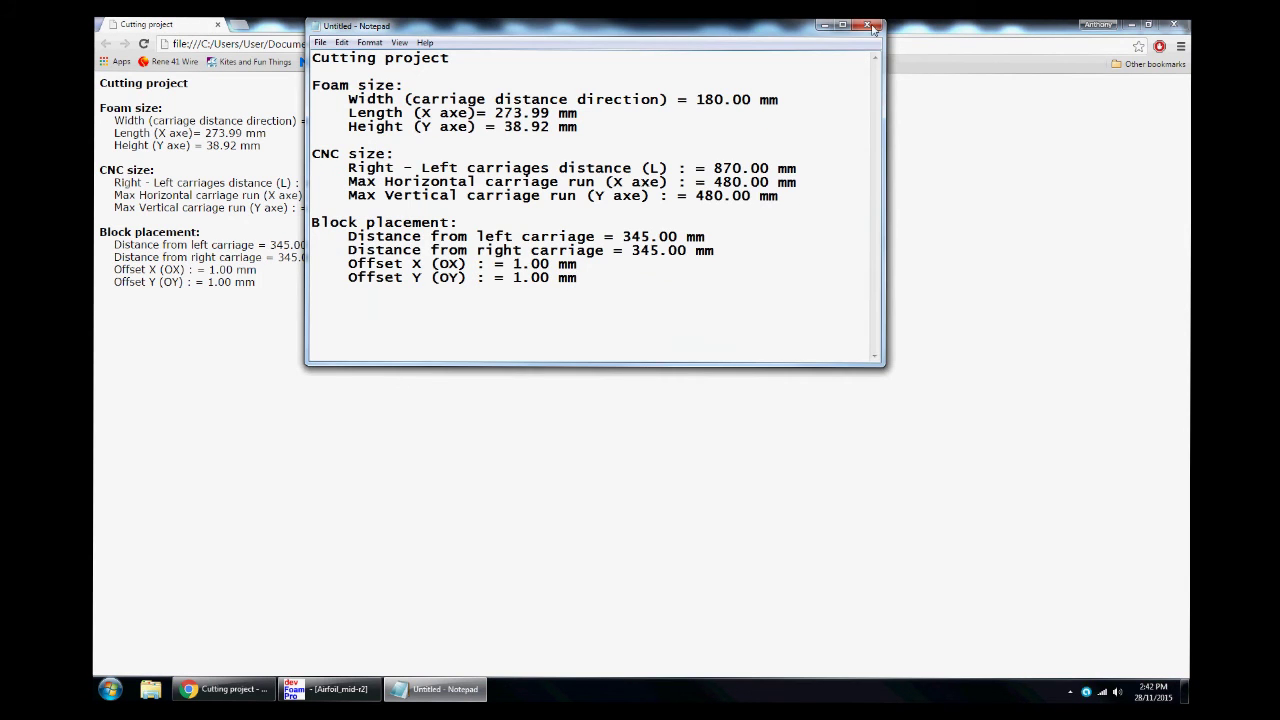
{"action": "left_click", "coordinate": [867, 25]}
{"action": "left_click", "coordinate": [682, 360]}
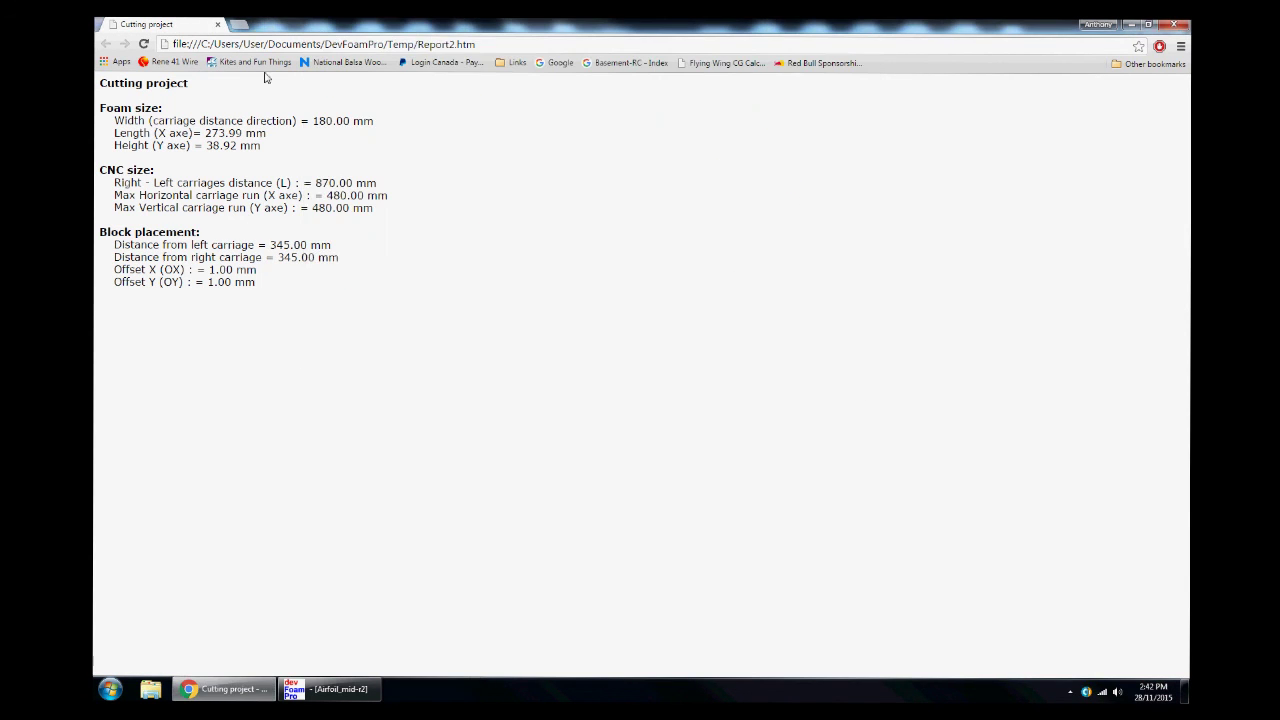
- Close the Chrome report and start a 4-axis G-code export for both carriages
{"action": "left_click", "coordinate": [217, 24]}
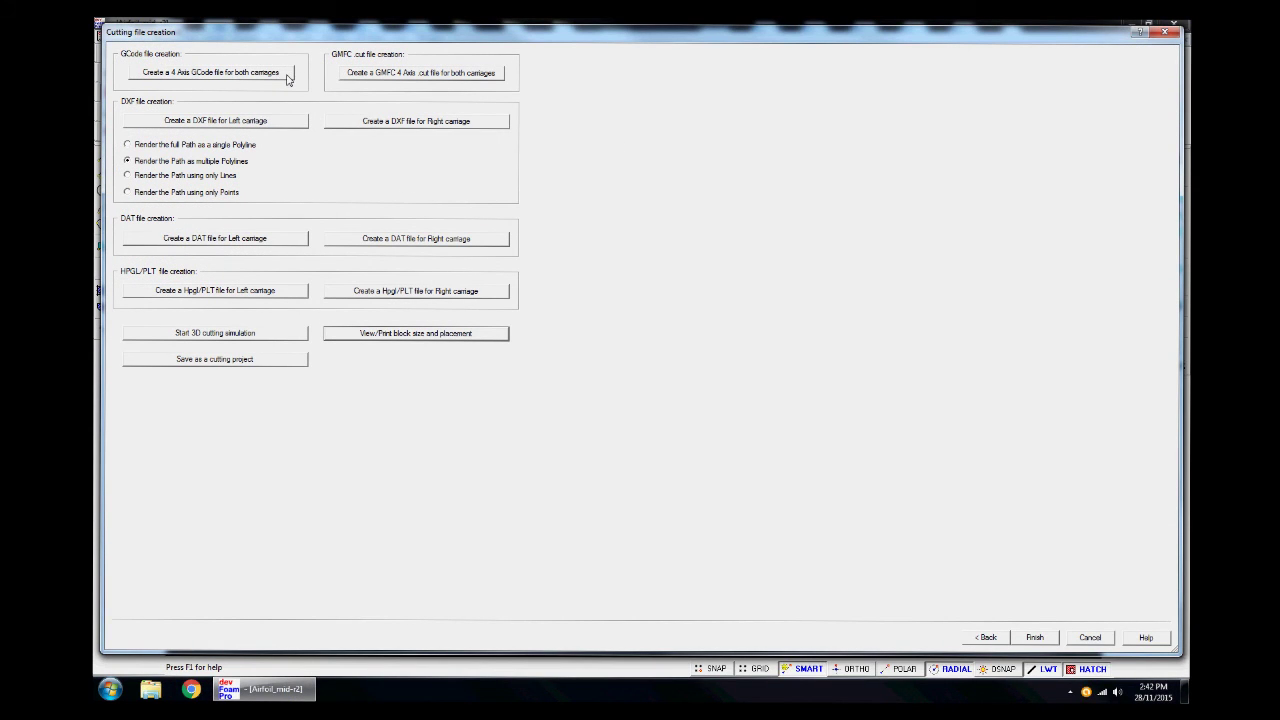
{"action": "left_click", "coordinate": [193, 78]}
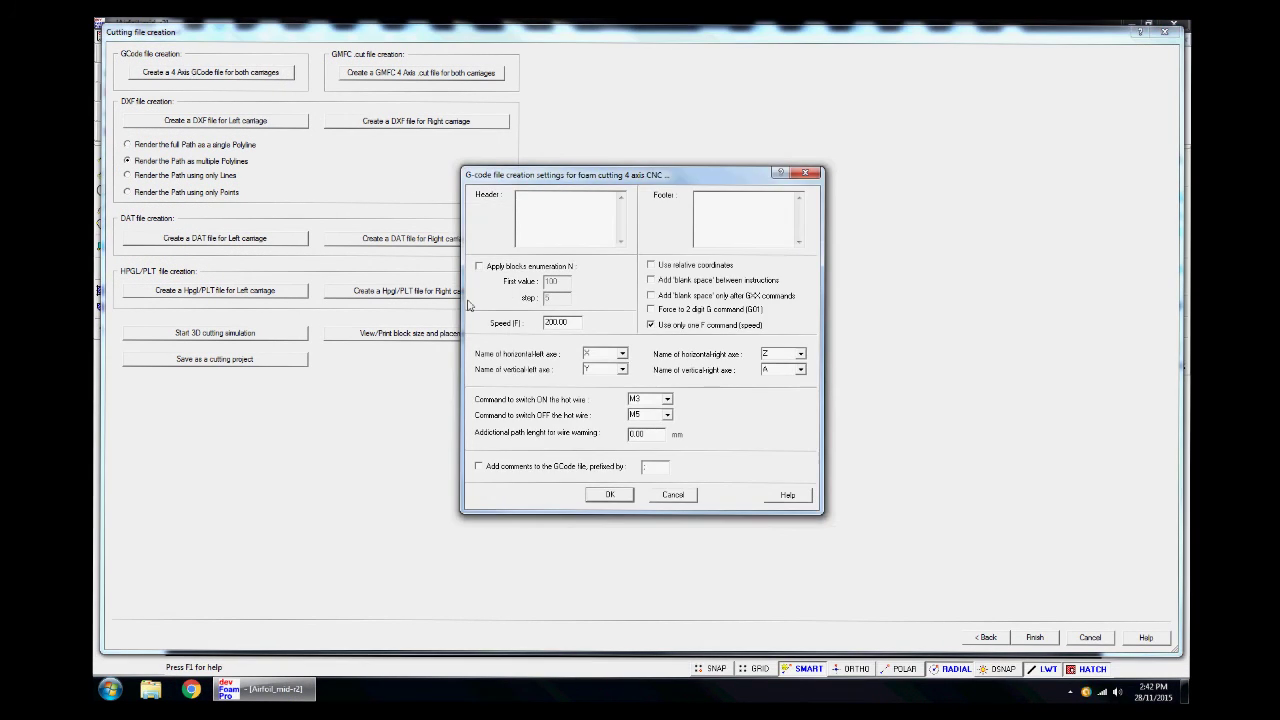
{"action": "left_click", "coordinate": [608, 496]}
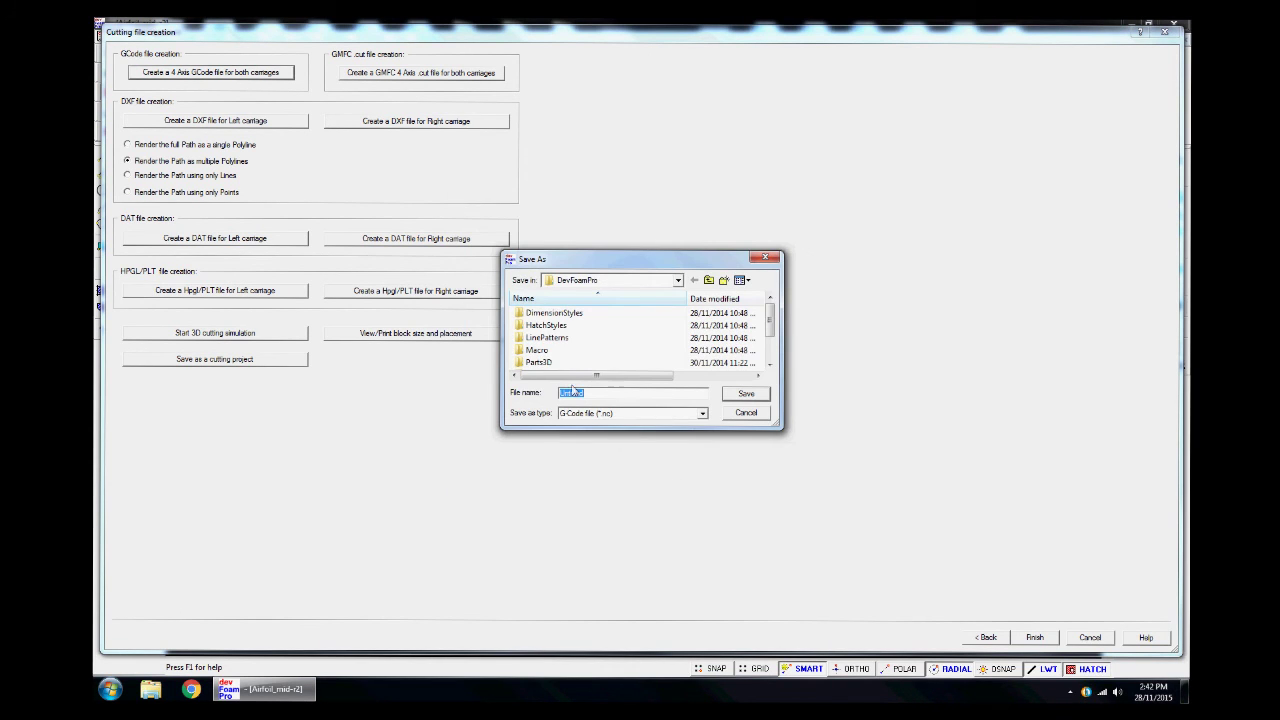
- Navigate up to the Desktop and into the folder holding the airfoil drawings
{"action": "left_click", "coordinate": [708, 280]}
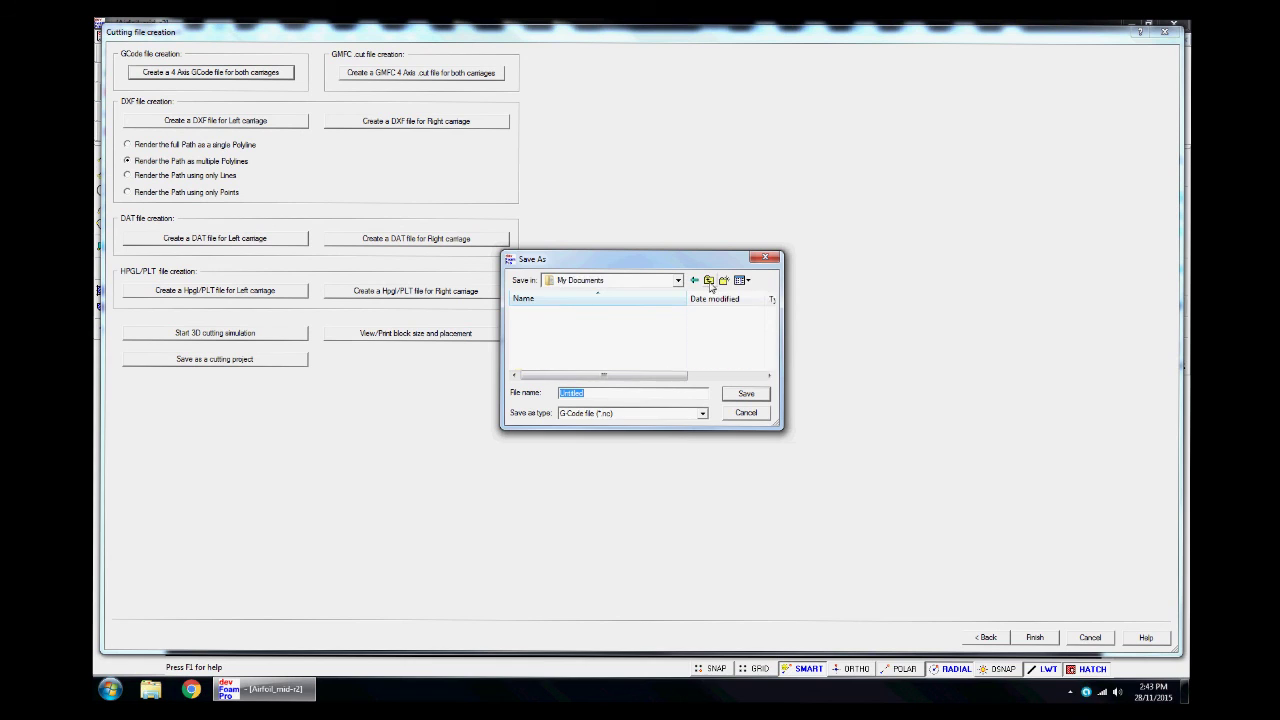
{"action": "left_click", "coordinate": [709, 281]}
{"action": "left_click_drag", "start_coordinate": [770, 312], "coordinate": [775, 347]}
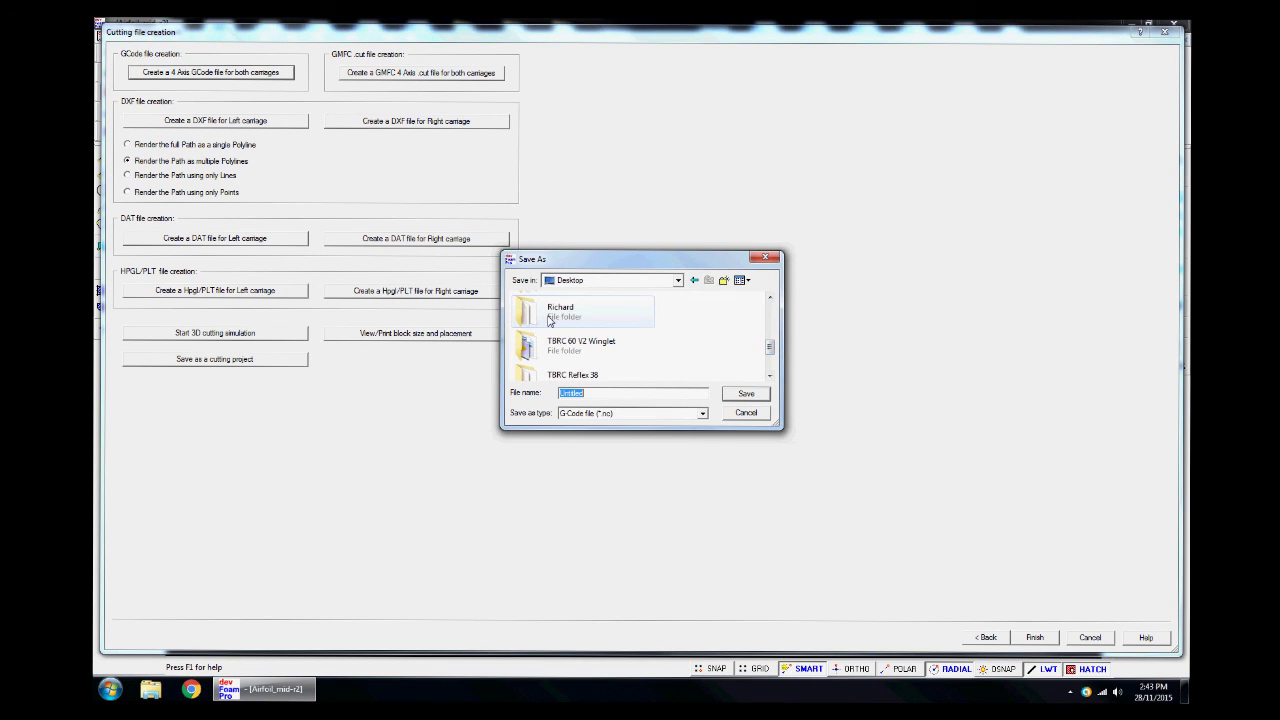
{"action": "left_click", "coordinate": [580, 312]}
{"action": "double_click", "coordinate": [527, 320]}
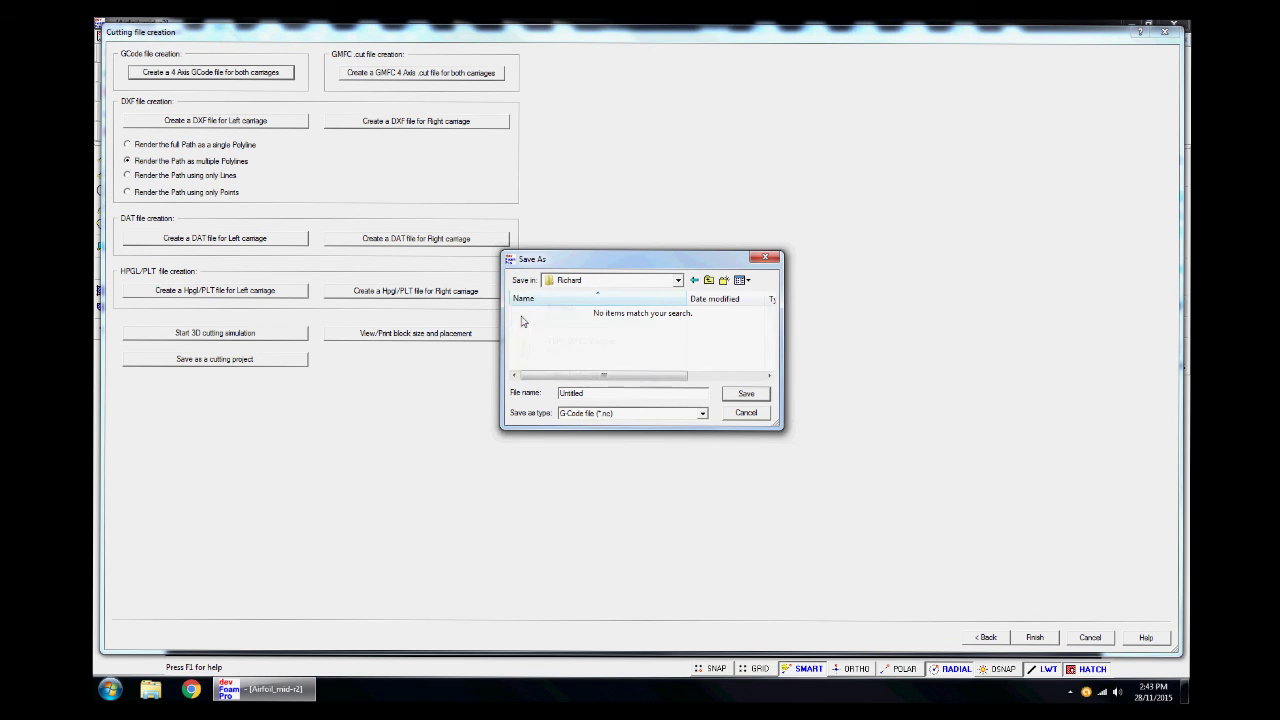
- Name the G-code file Airfoil_mid-r2, dropping the .dxf extension, and save it
{"action": "left_click", "coordinate": [590, 396]}
{"action": "type", "text": "a"}
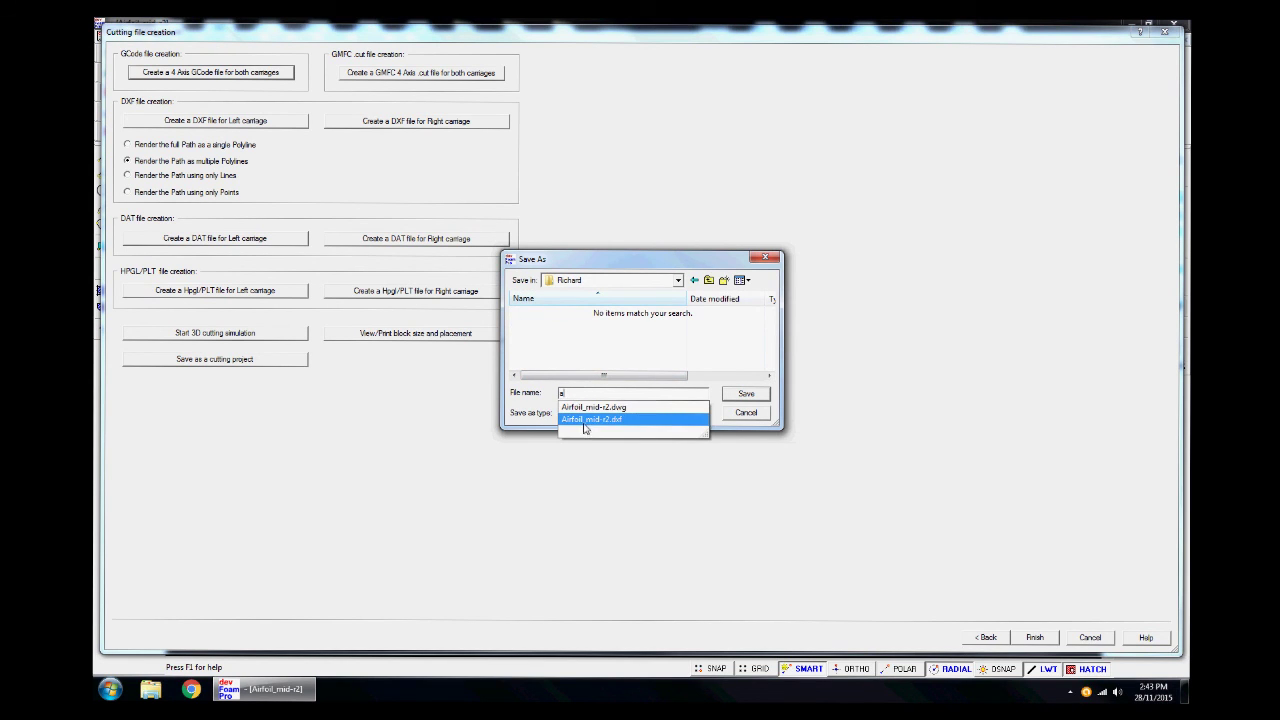
{"action": "left_click", "coordinate": [588, 420]}
{"action": "left_click", "coordinate": [620, 393]}
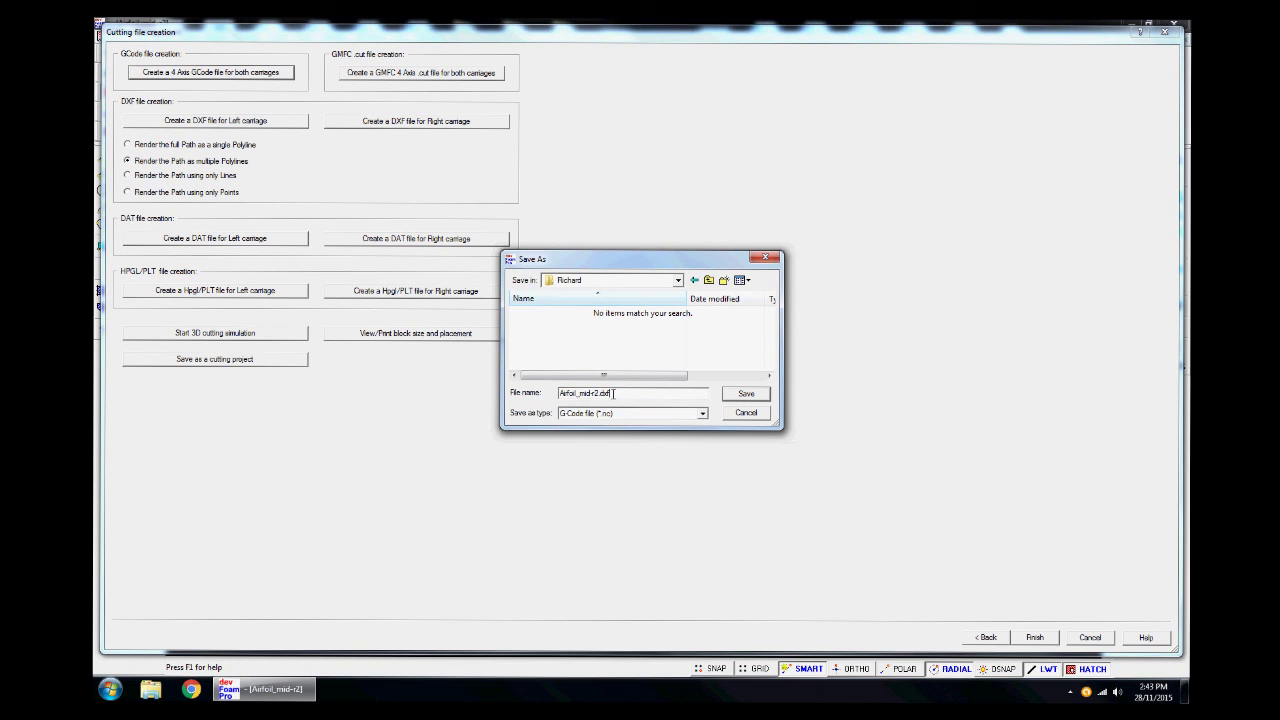
{"action": "key", "text": "BackSpace"}
{"action": "key", "text": "BackSpace"}
{"action": "key", "text": "BackSpace"}
{"action": "key", "text": "BackSpace"}
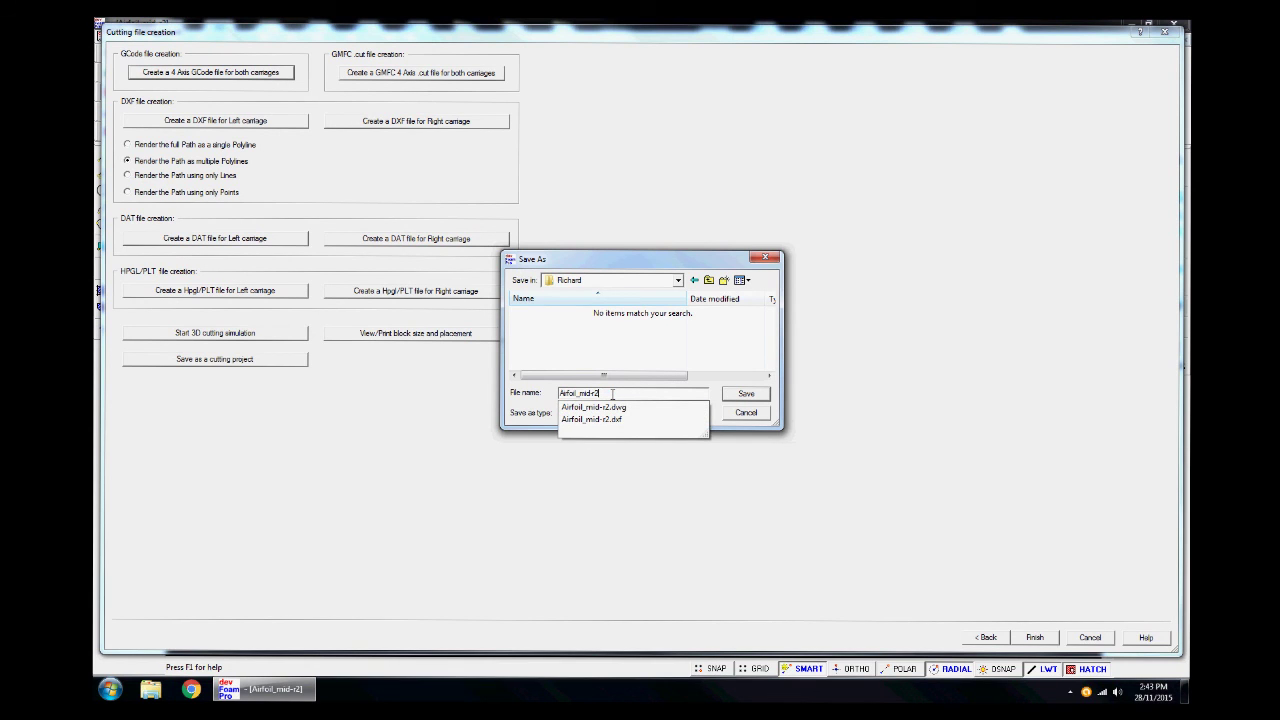
{"action": "left_click", "coordinate": [750, 396]}
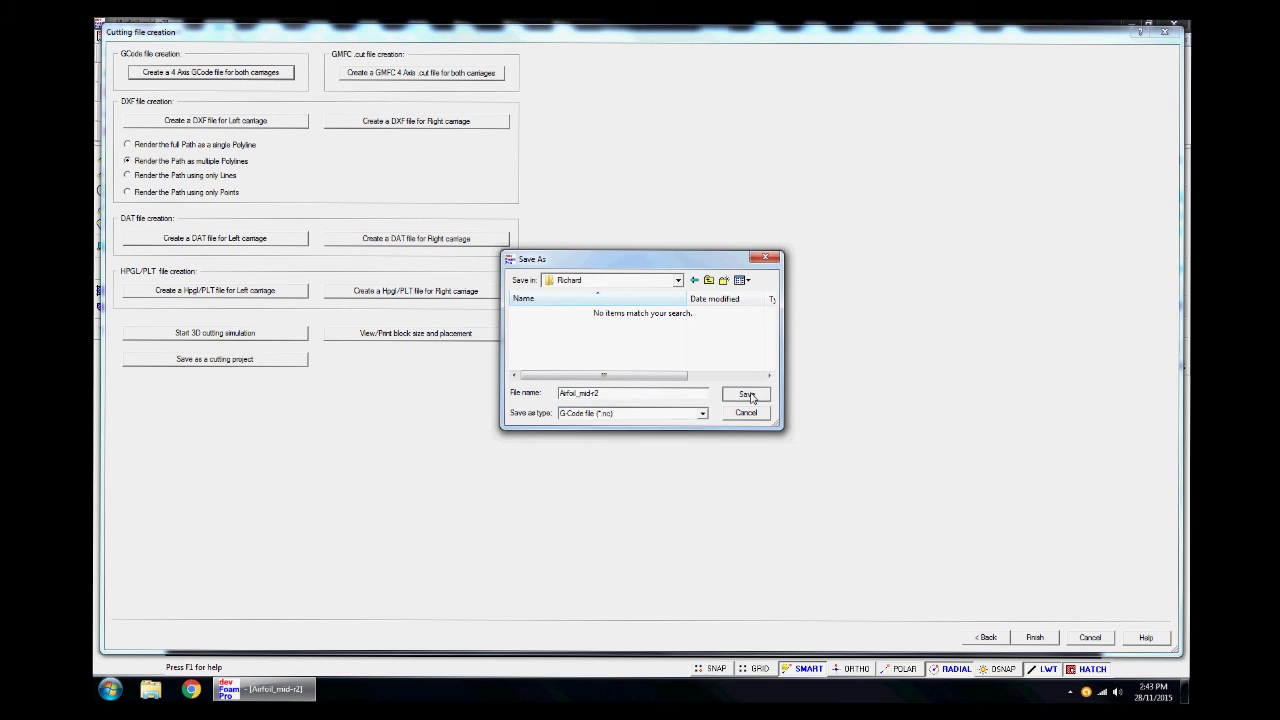
{"action": "left_click", "coordinate": [750, 395]}
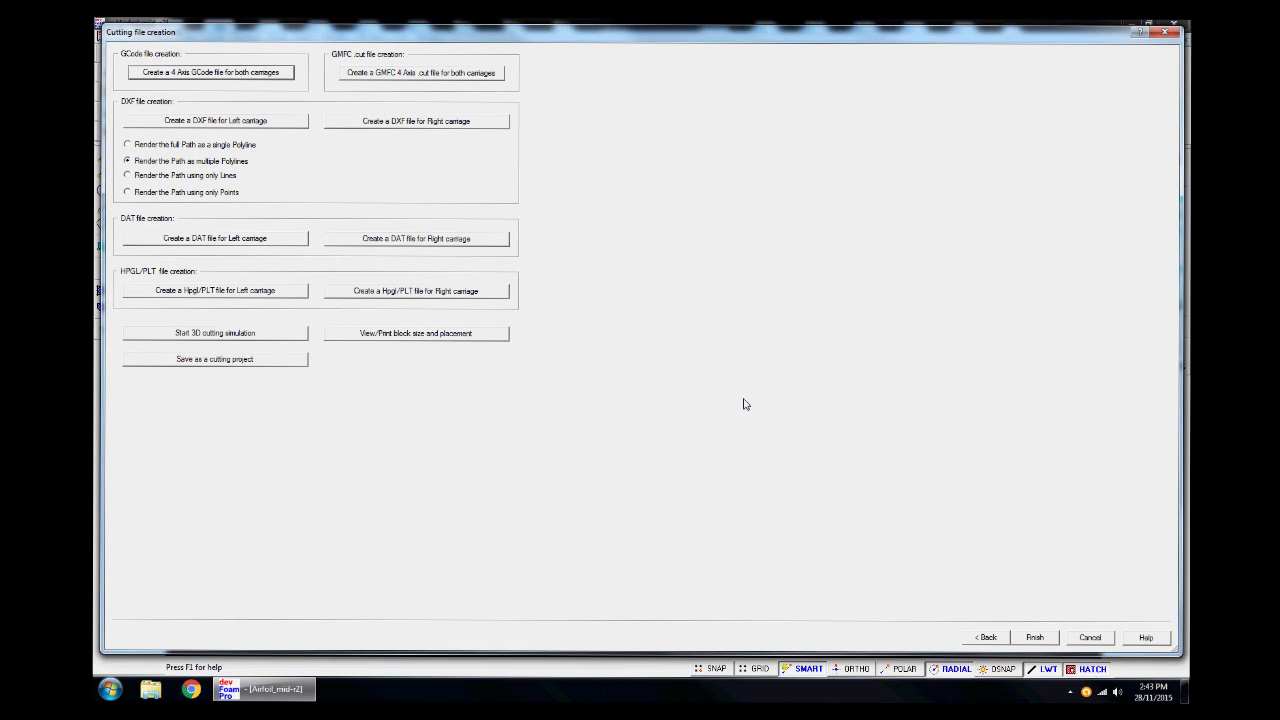
- Finish the cutting files and close 3D part management and DevFoam Pro
{"action": "left_click", "coordinate": [1038, 638]}
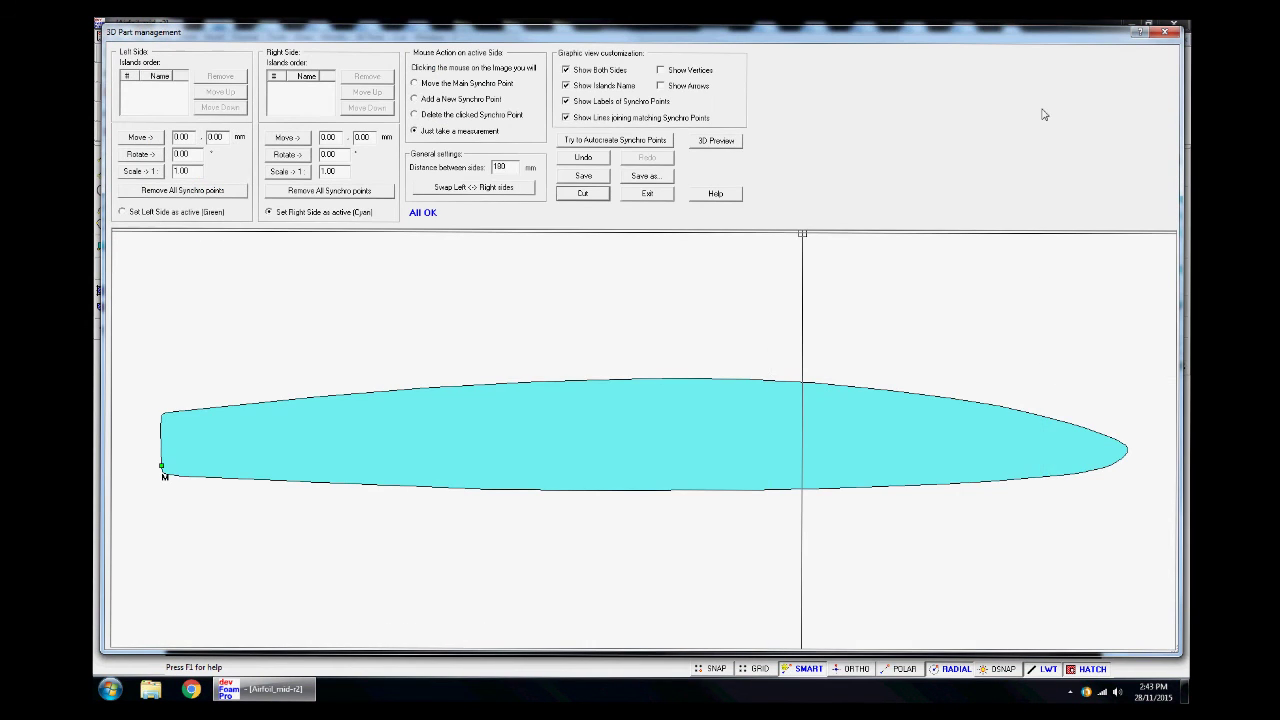
{"action": "left_click", "coordinate": [1164, 32]}
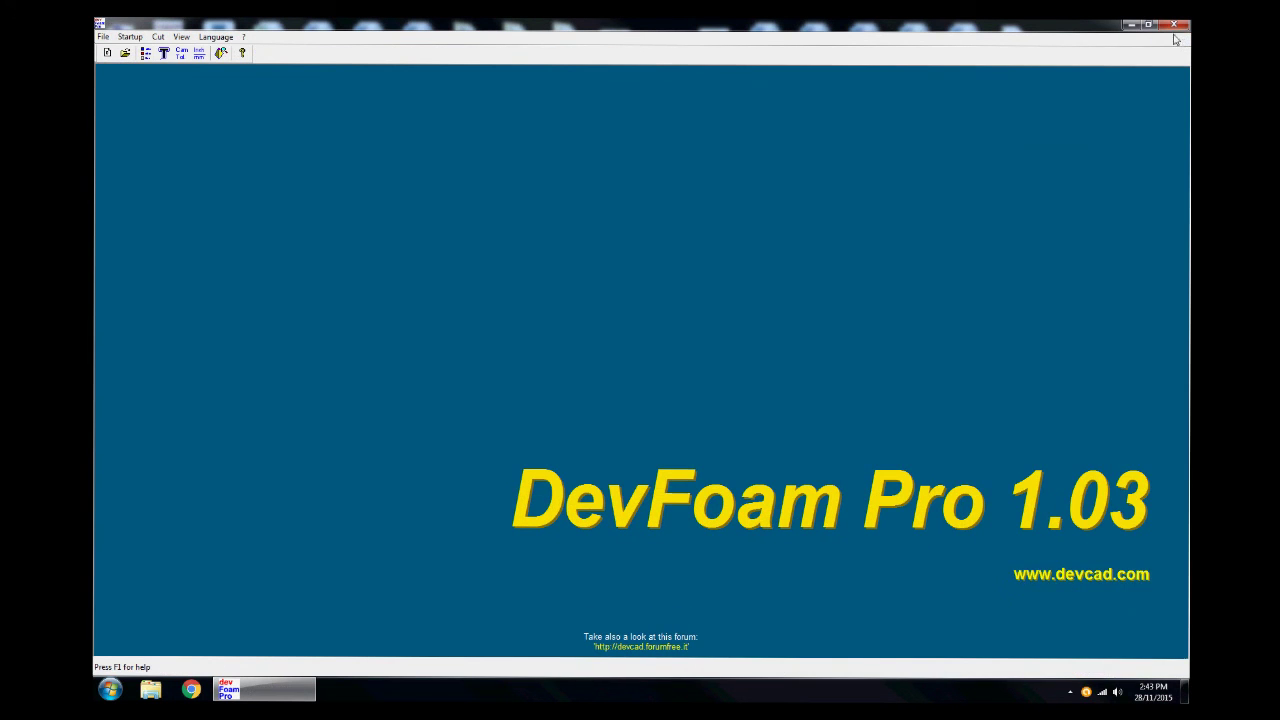
{"action": "left_click", "coordinate": [1175, 24]}
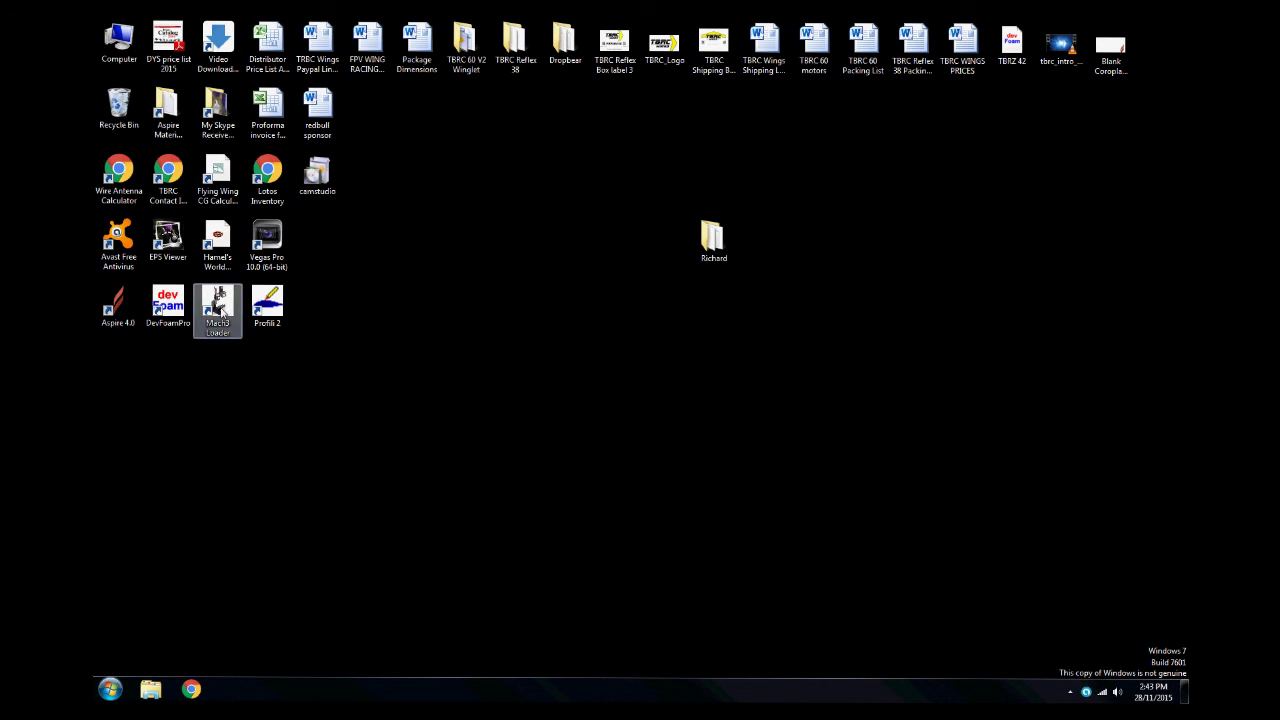
- Check that the 198 KB Airfoil_mid-r2.nc sits in the airfoil folder, then launch Mach3
{"action": "left_click", "coordinate": [720, 242]}
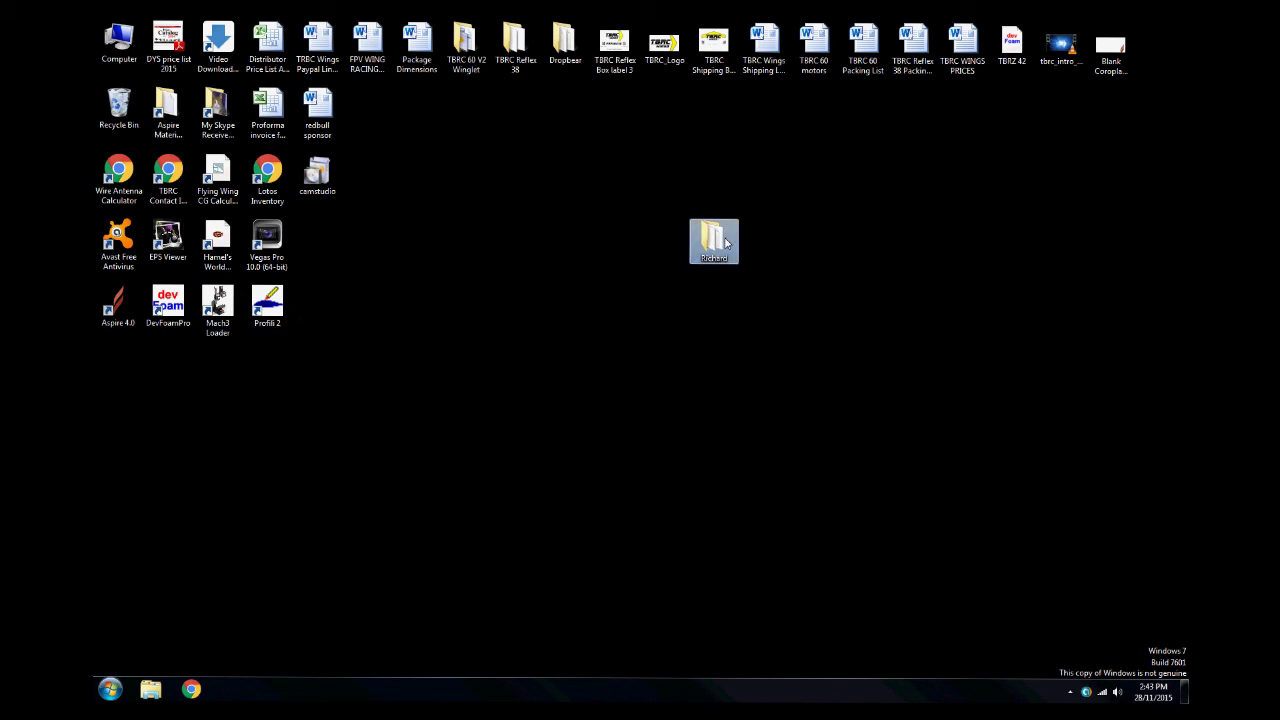
{"action": "double_click", "coordinate": [713, 250]}
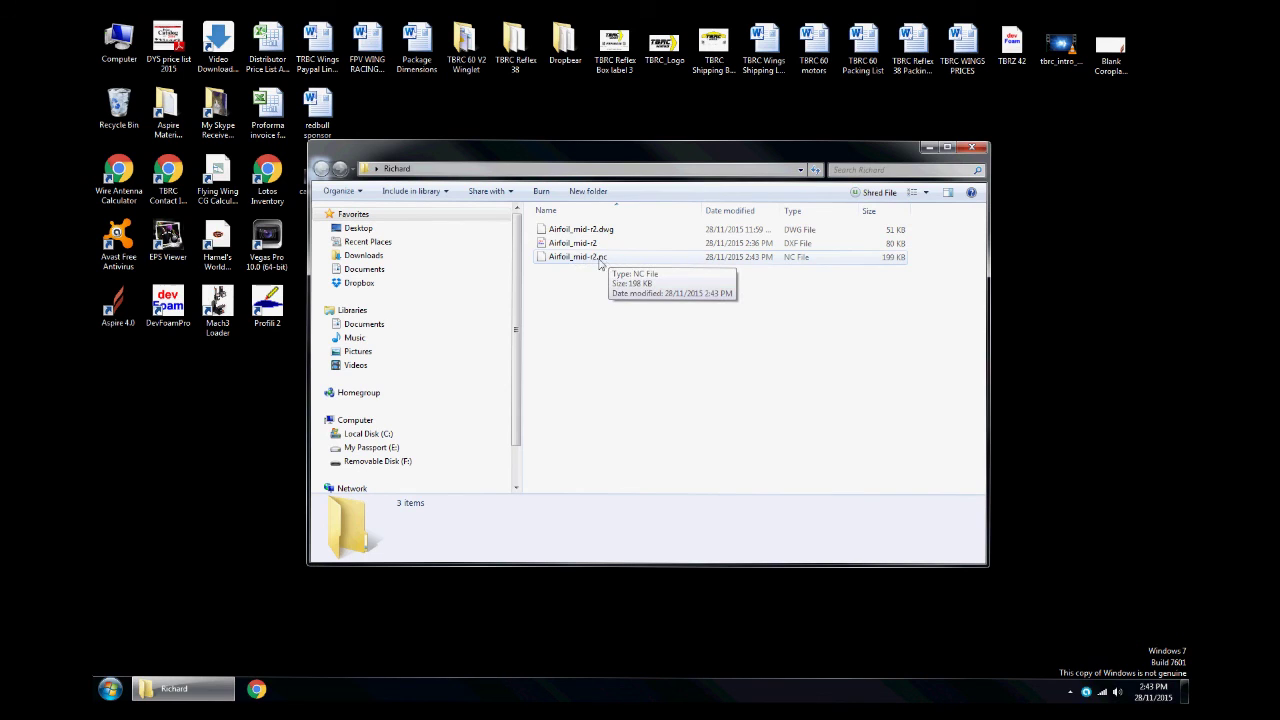
{"action": "left_click", "coordinate": [971, 147]}
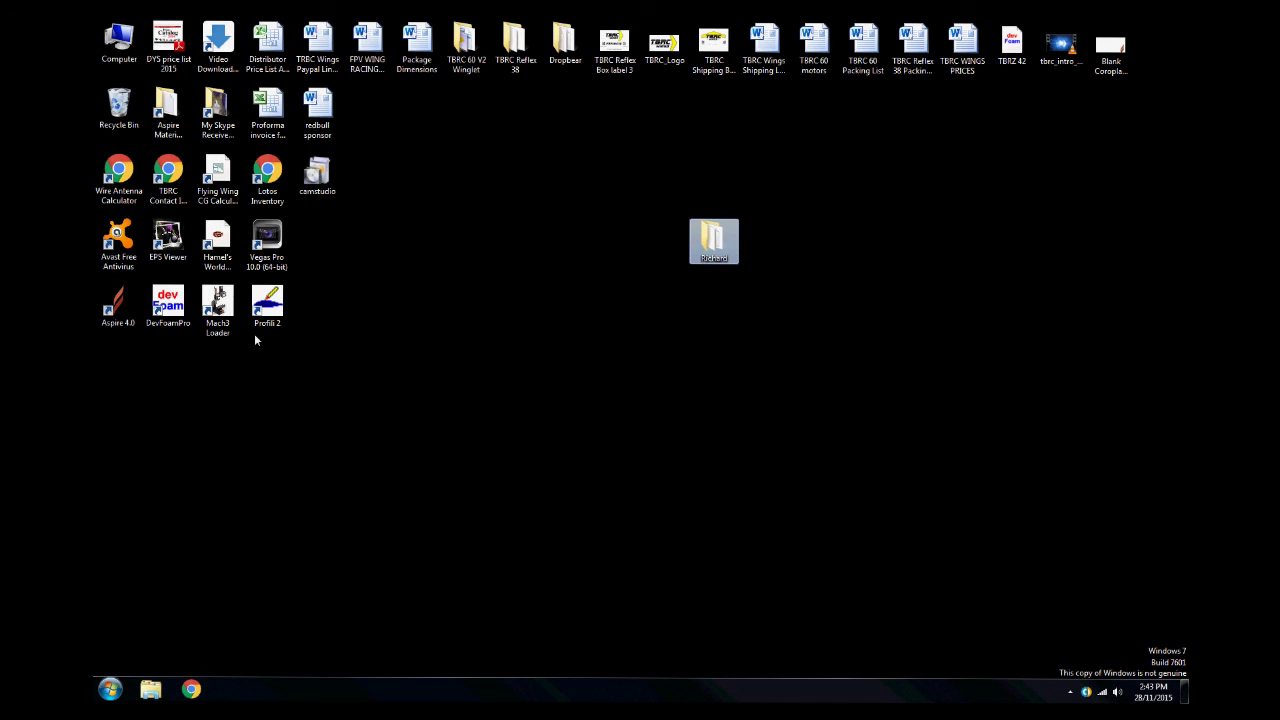
{"action": "double_click", "coordinate": [217, 305]}
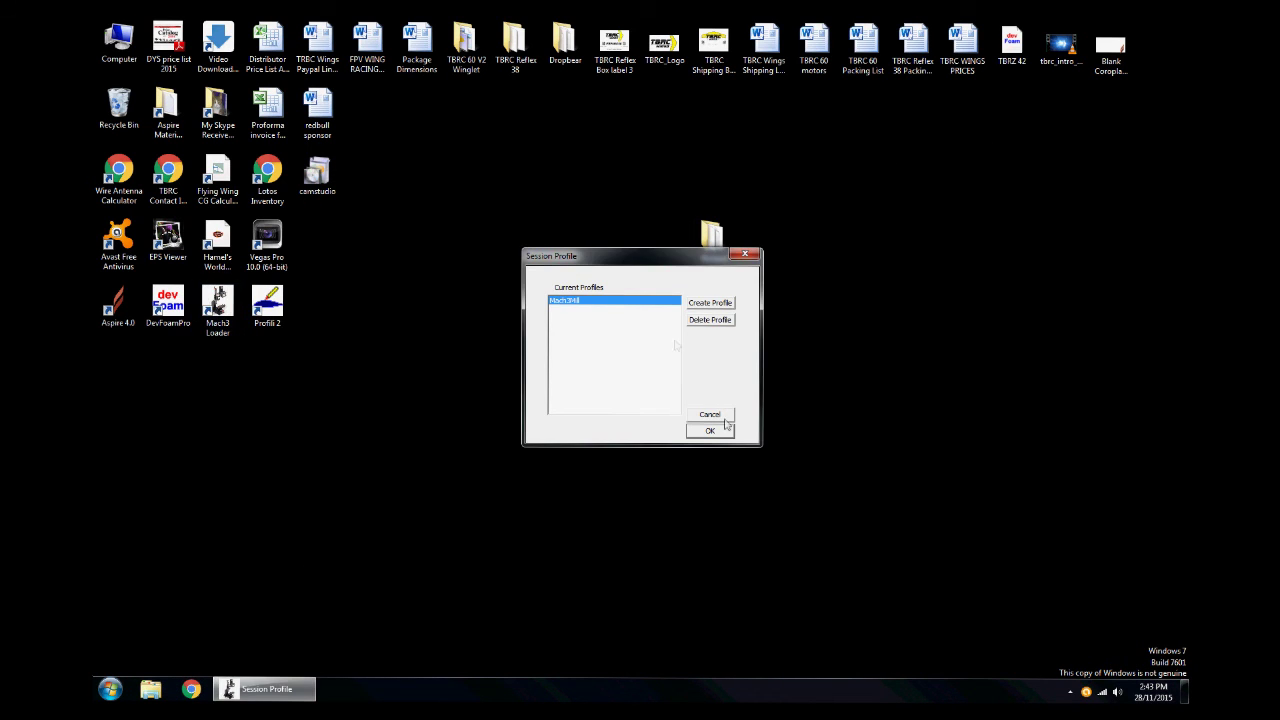
- Start Mach3 with the Mach3Mill profile and Reset it out of emergency mode
{"action": "left_click", "coordinate": [717, 431]}
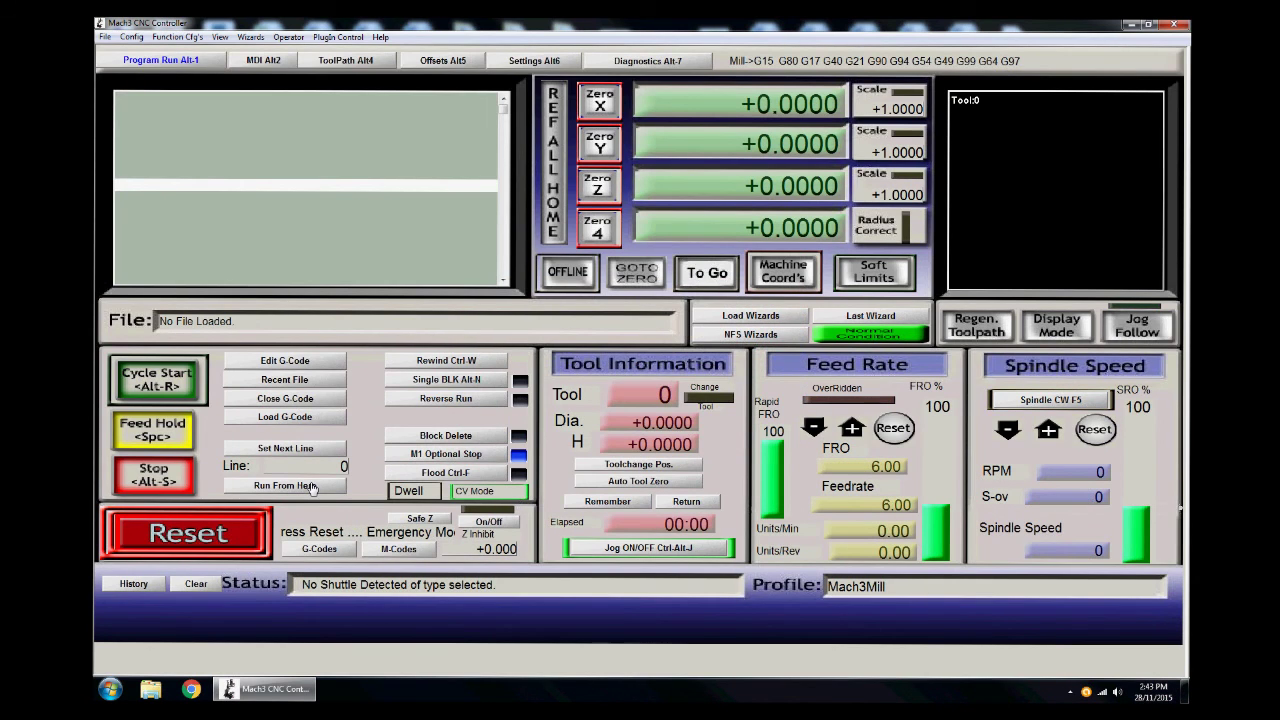
{"action": "left_click", "coordinate": [192, 535]}
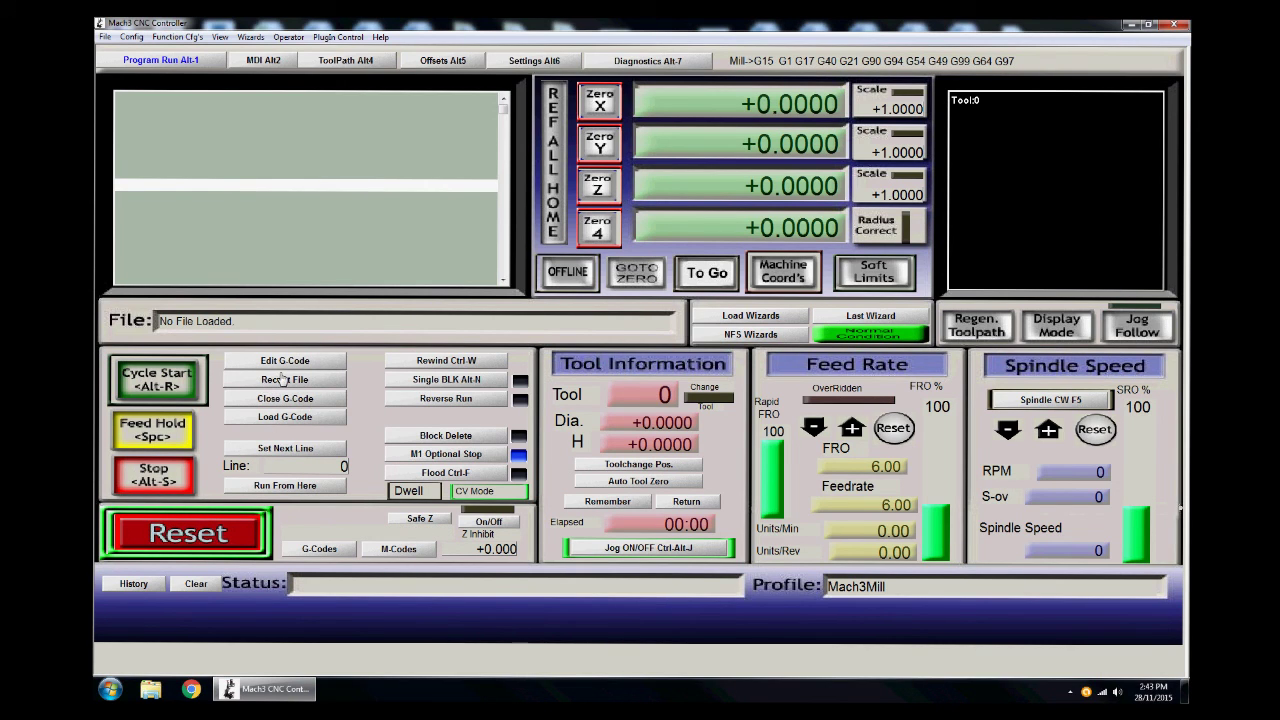
{"action": "left_click", "coordinate": [106, 37]}
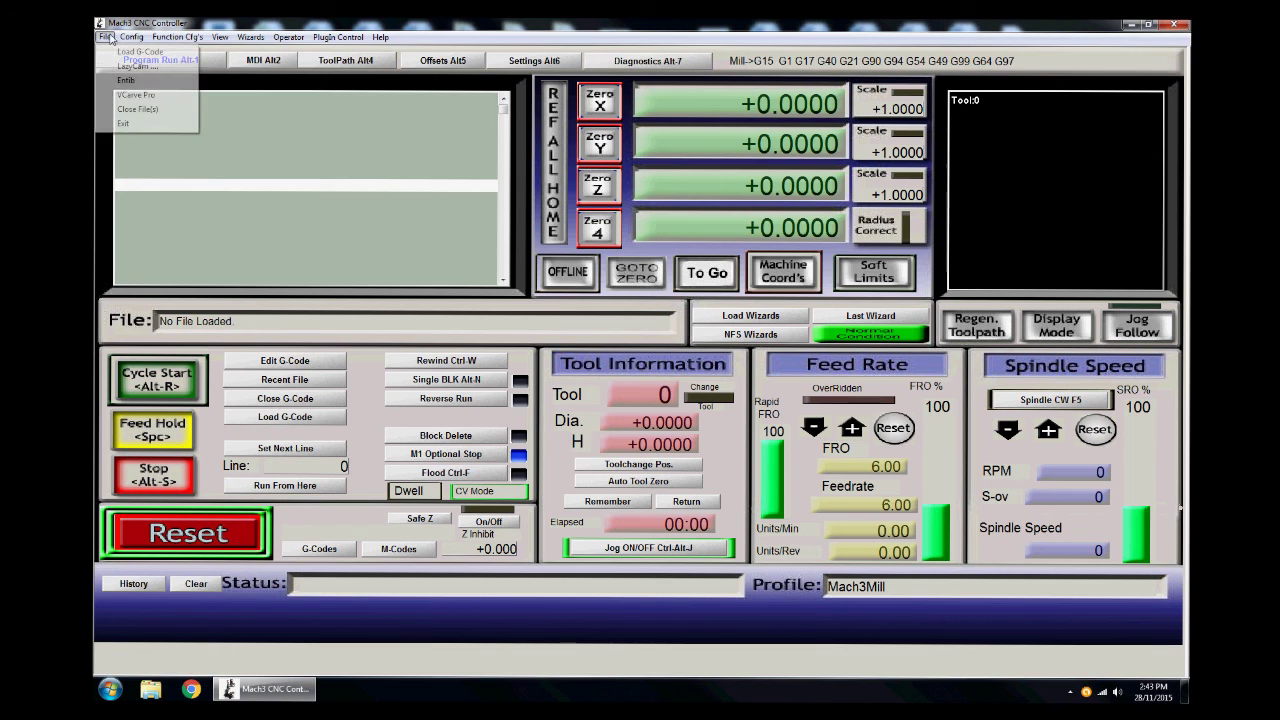
{"action": "left_click", "coordinate": [251, 426]}
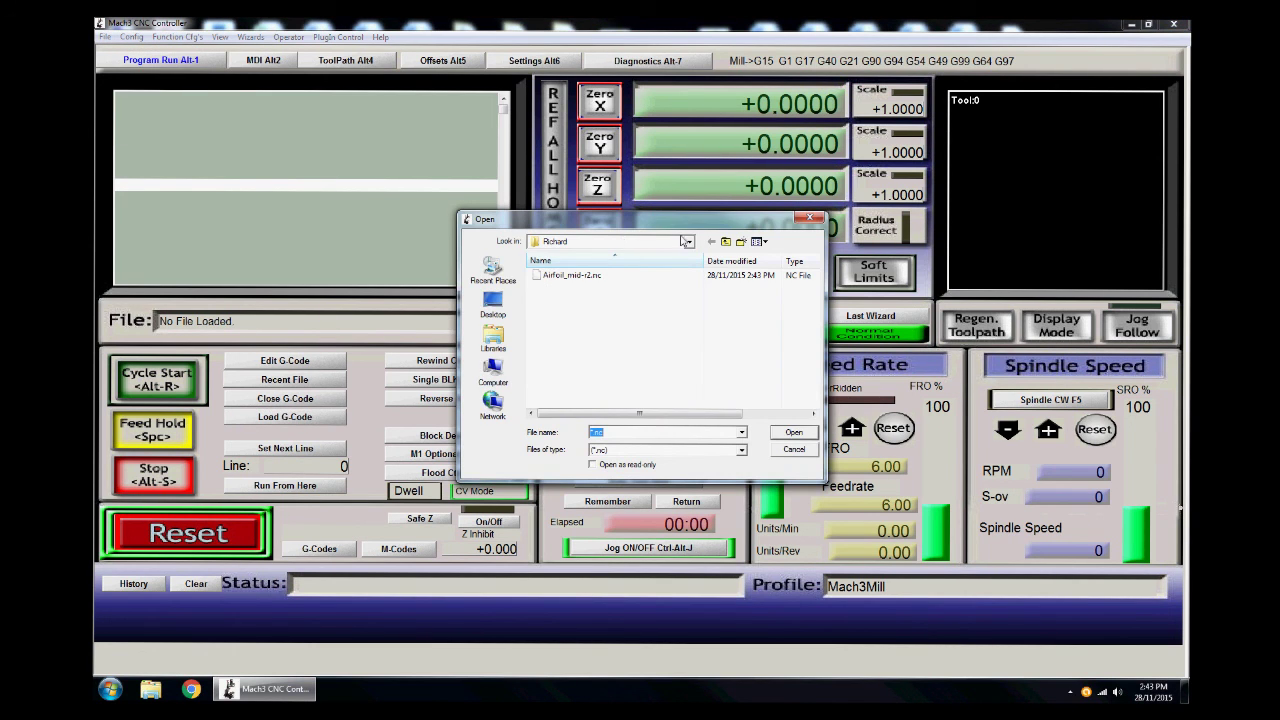
- Load Airfoil_mid-r2.nc from the airfoil folder on the Desktop
{"action": "left_click", "coordinate": [729, 244]}
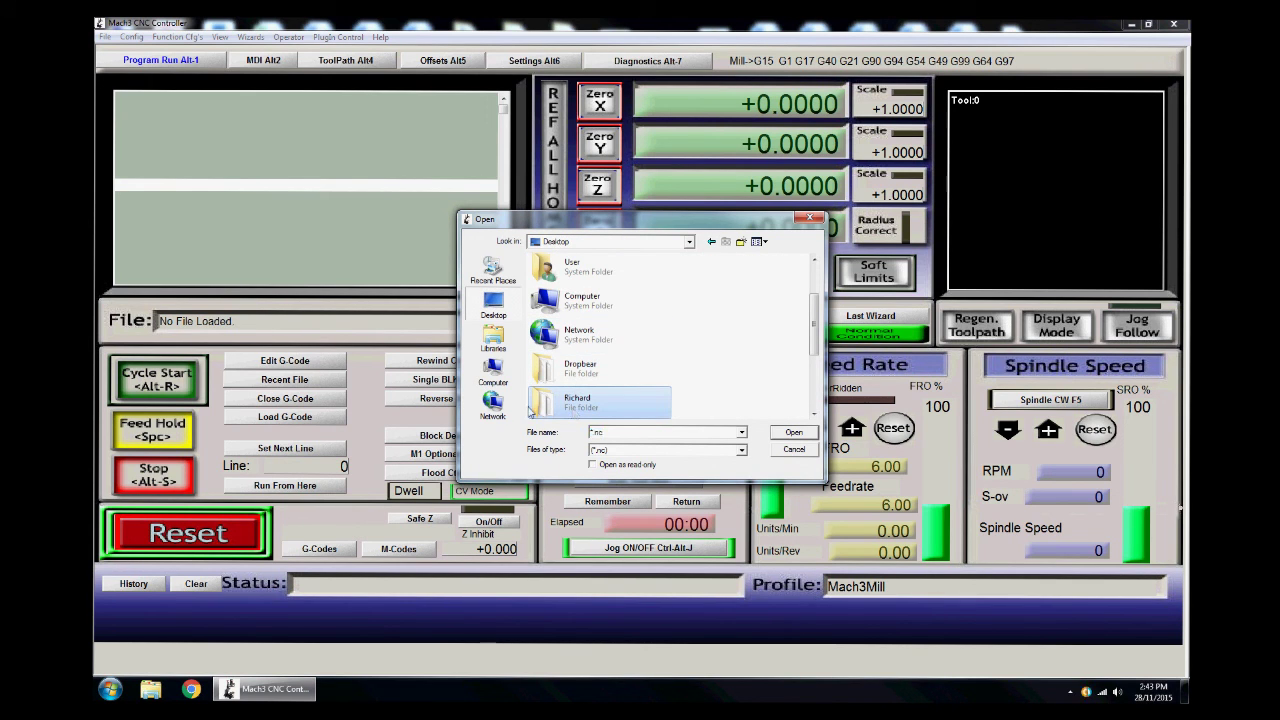
{"action": "double_click", "coordinate": [574, 410]}
{"action": "left_click", "coordinate": [605, 278]}
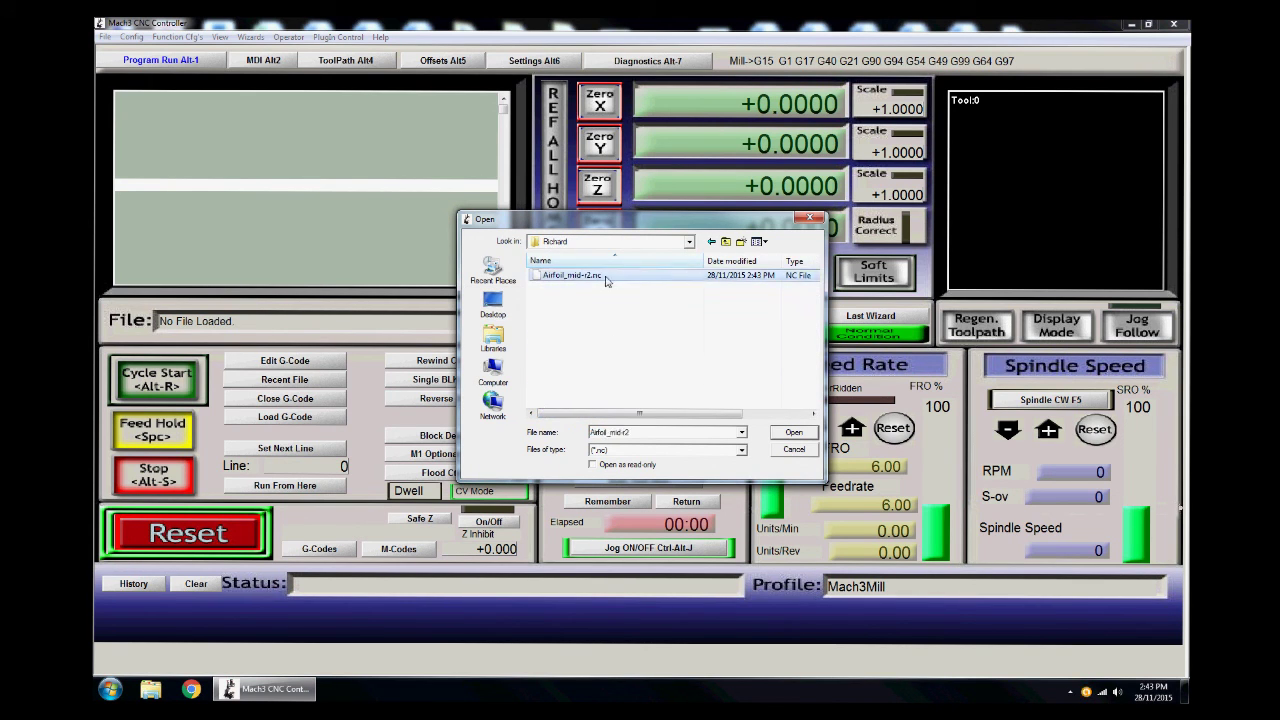
{"action": "left_click", "coordinate": [793, 433]}
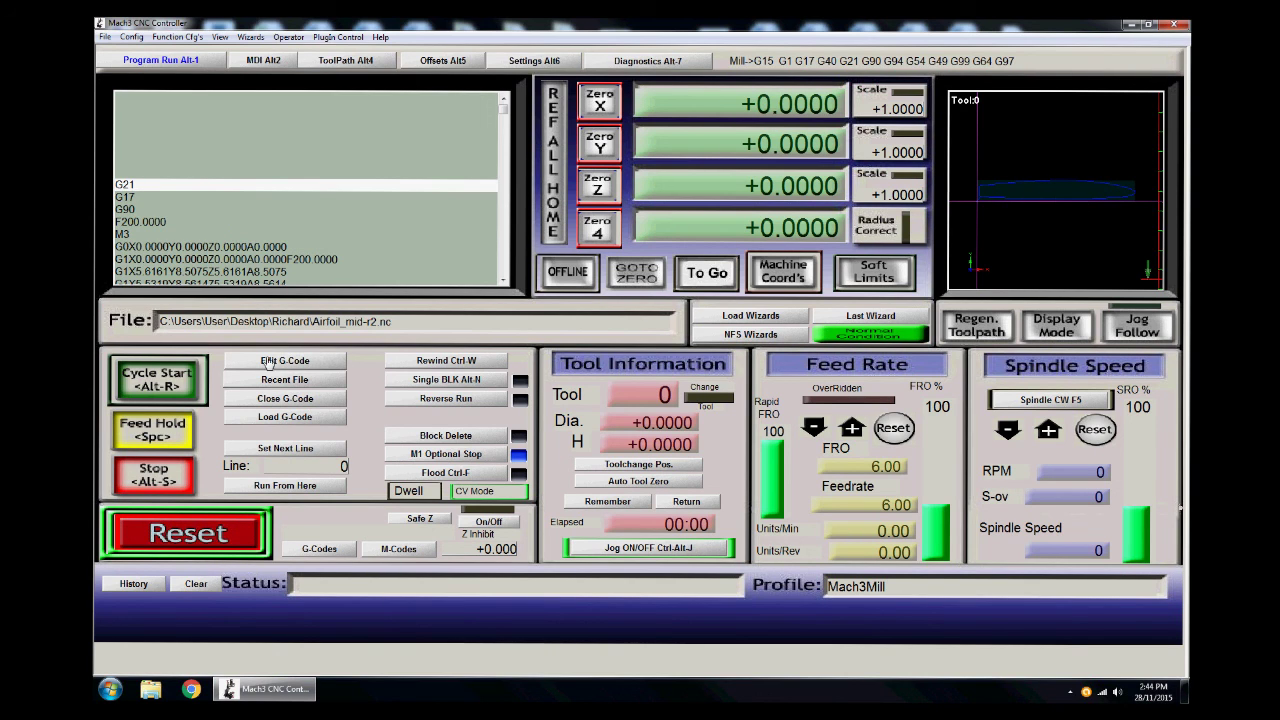
- Run the loaded Airfoil_mid-r2.nc program with Cycle Start
{"action": "left_click", "coordinate": [172, 385]}
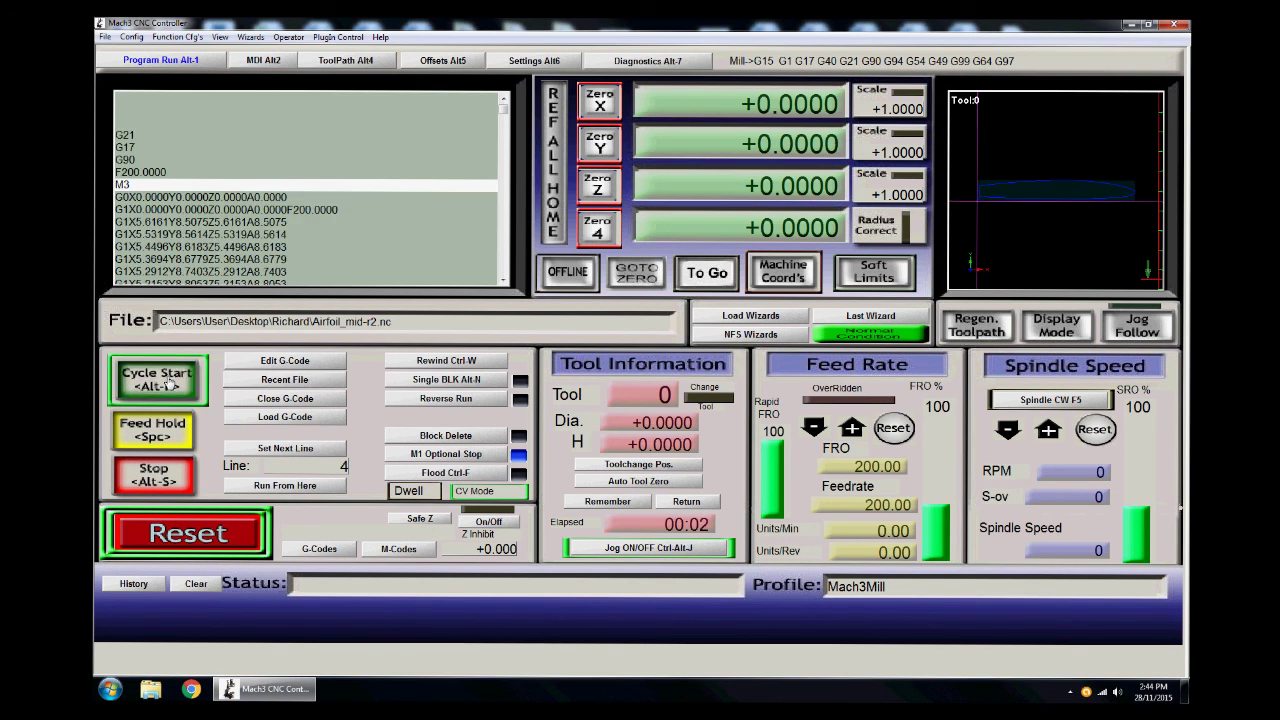